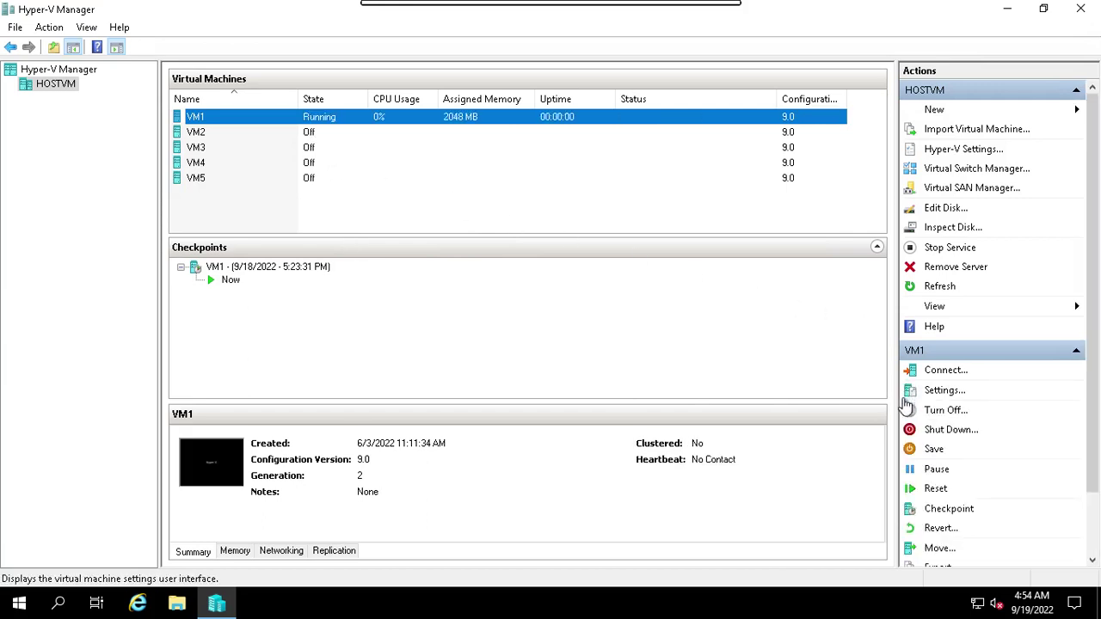
# Step: Start VM2 and then VM3 from the Actions pane
pyautogui.click(324, 133)
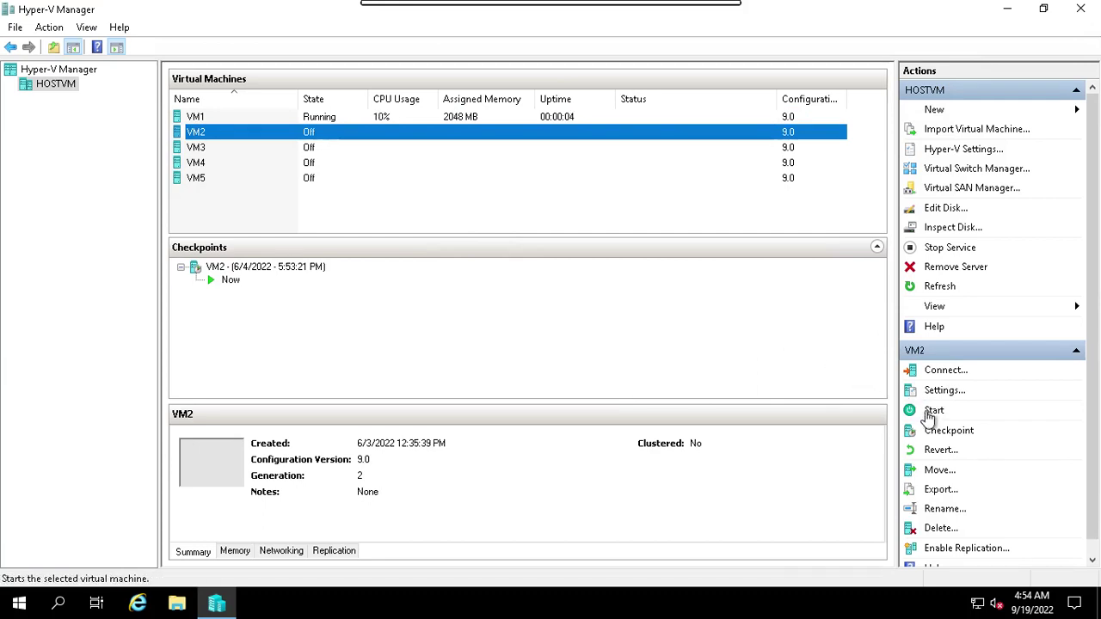
pyautogui.click(932, 413)
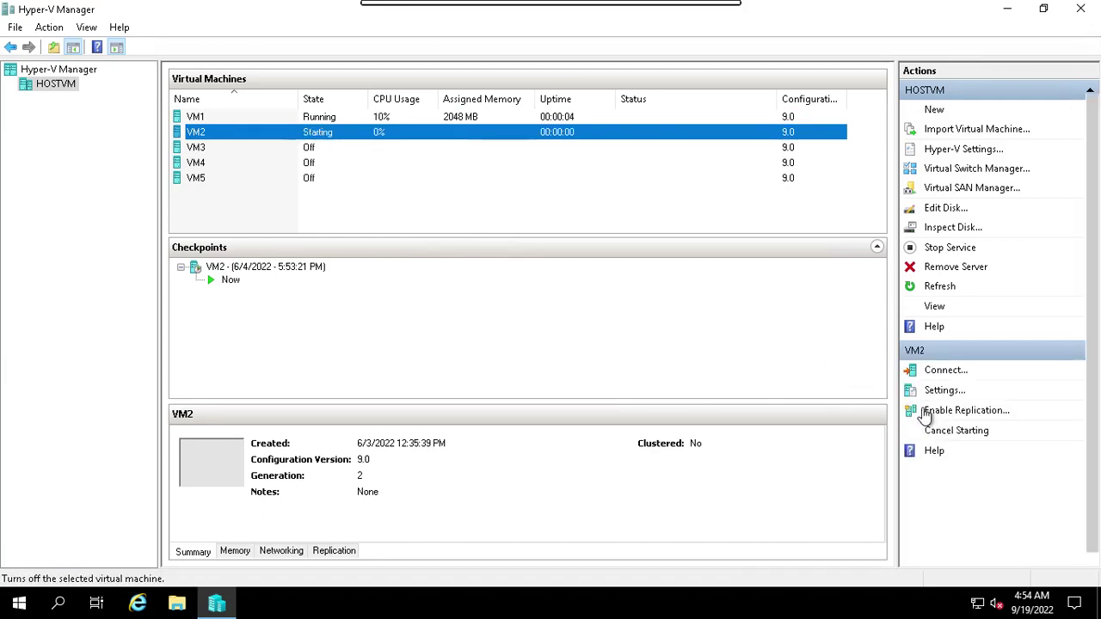
pyautogui.click(308, 148)
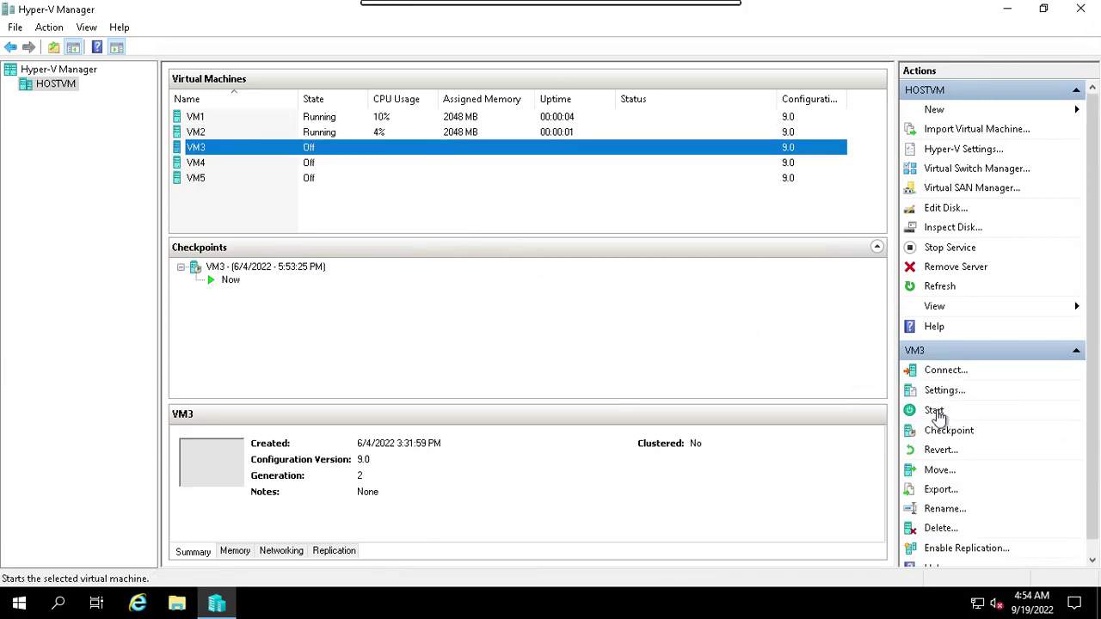
pyautogui.click(935, 412)
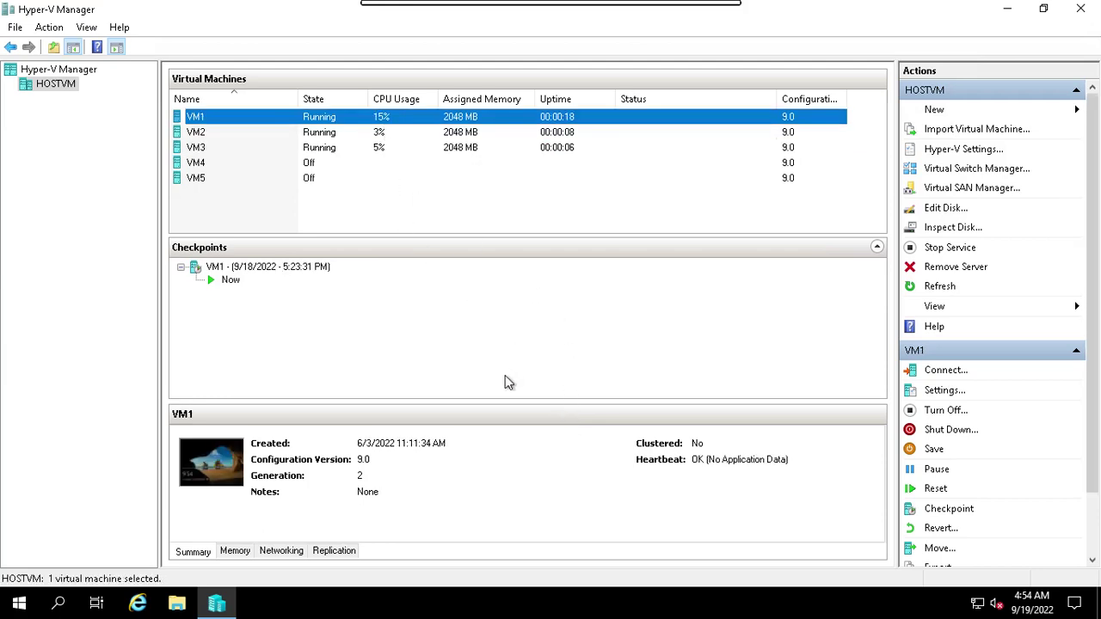
# Step: Connect to VM1, sign in as Administrator via Ctrl+Alt+Delete, and maximize the session
pyautogui.click(944, 371)
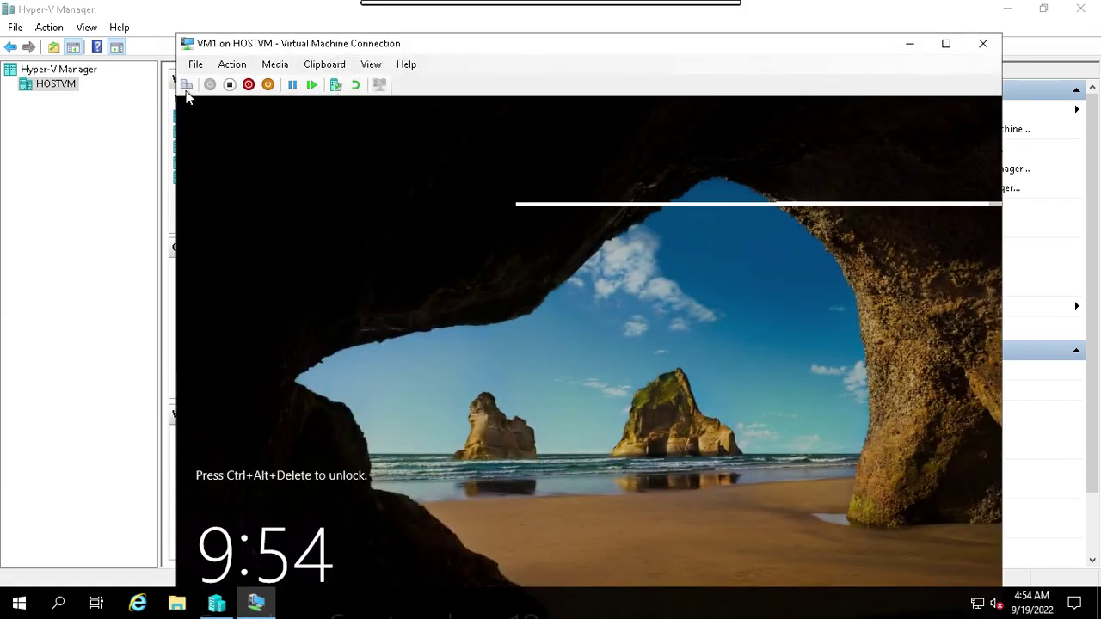
pyautogui.click(186, 86)
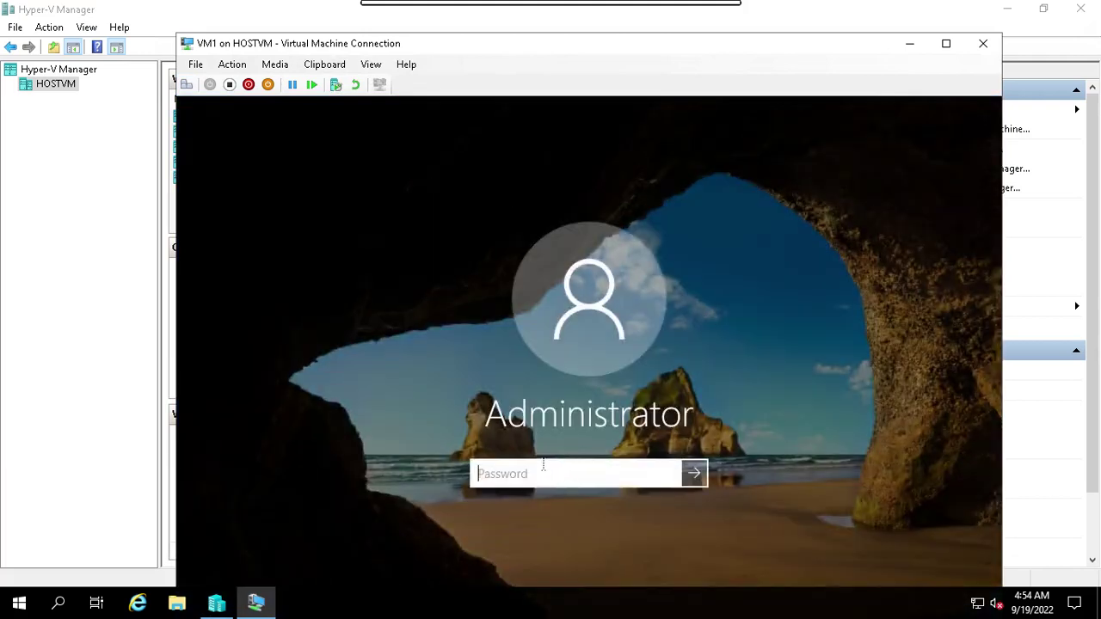
pyautogui.write('********')
pyautogui.press('Return')
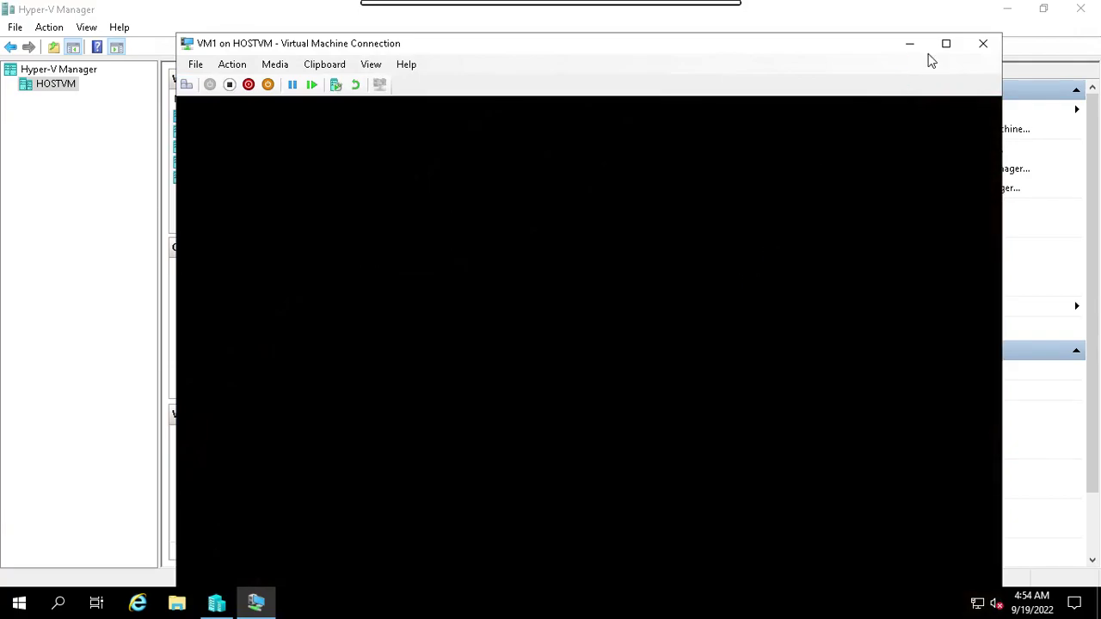
pyautogui.click(947, 45)
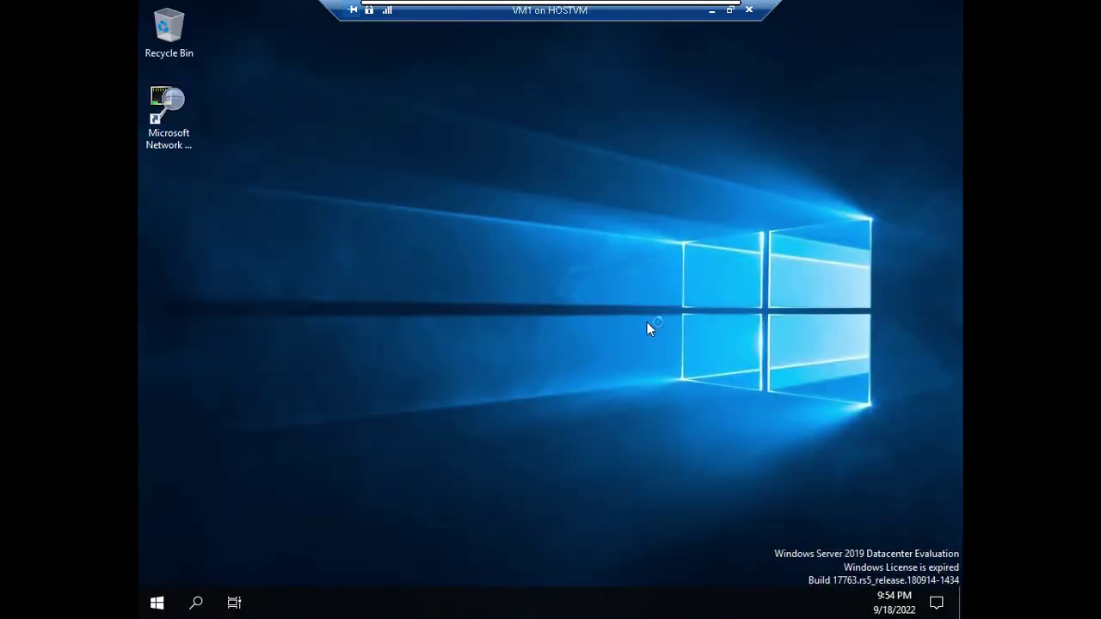
# Step: Launch Server Manager from VM1's Start menu
pyautogui.click(158, 602)
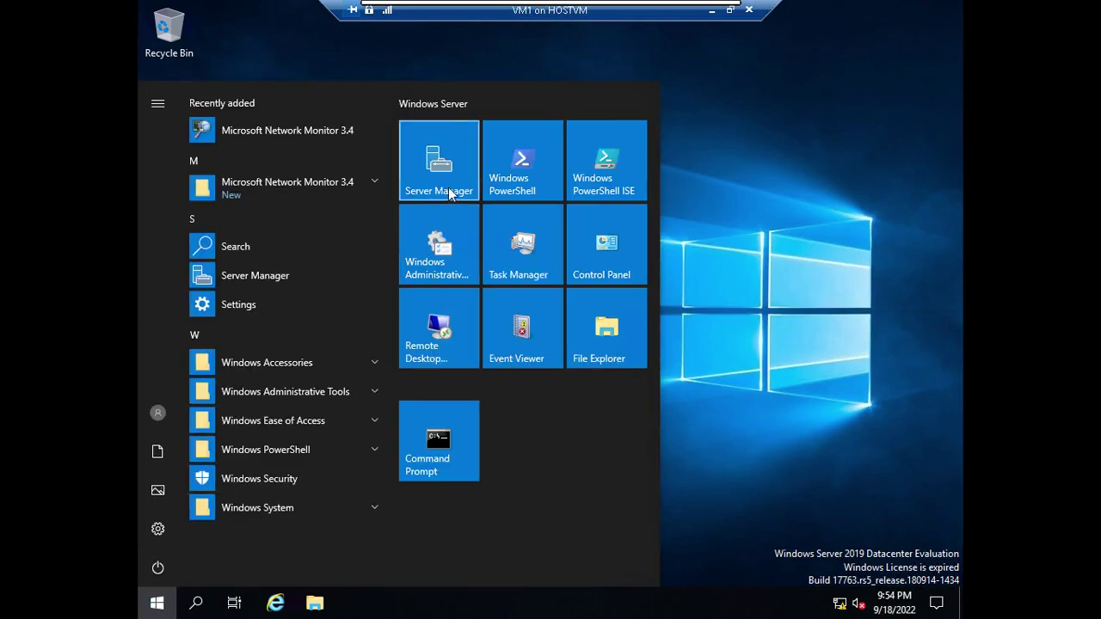
pyautogui.click(823, 250)
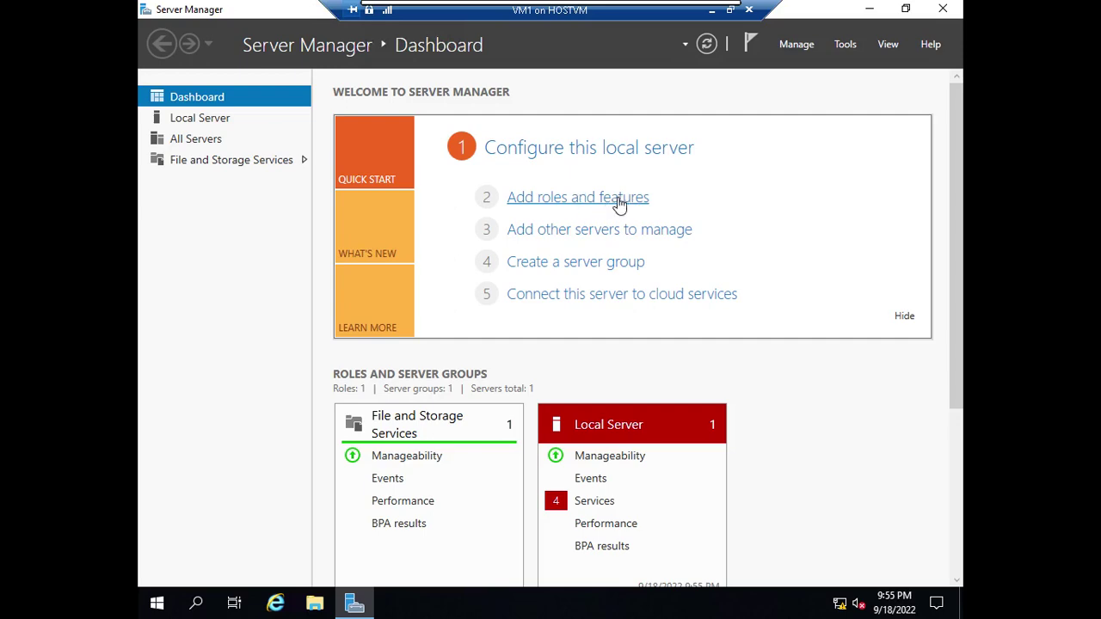
# Step: Start the Add Roles and Features wizard for a role-based install on VM1
pyautogui.click(615, 211)
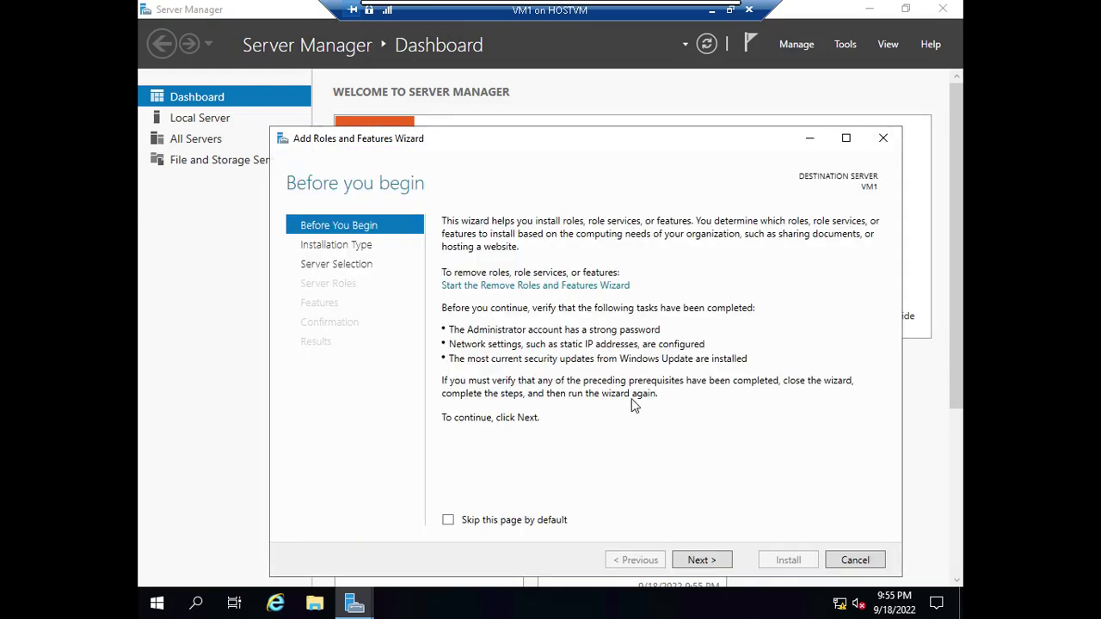
pyautogui.moveTo(560, 138); pyautogui.dragTo(537, 62)
pyautogui.click(678, 487)
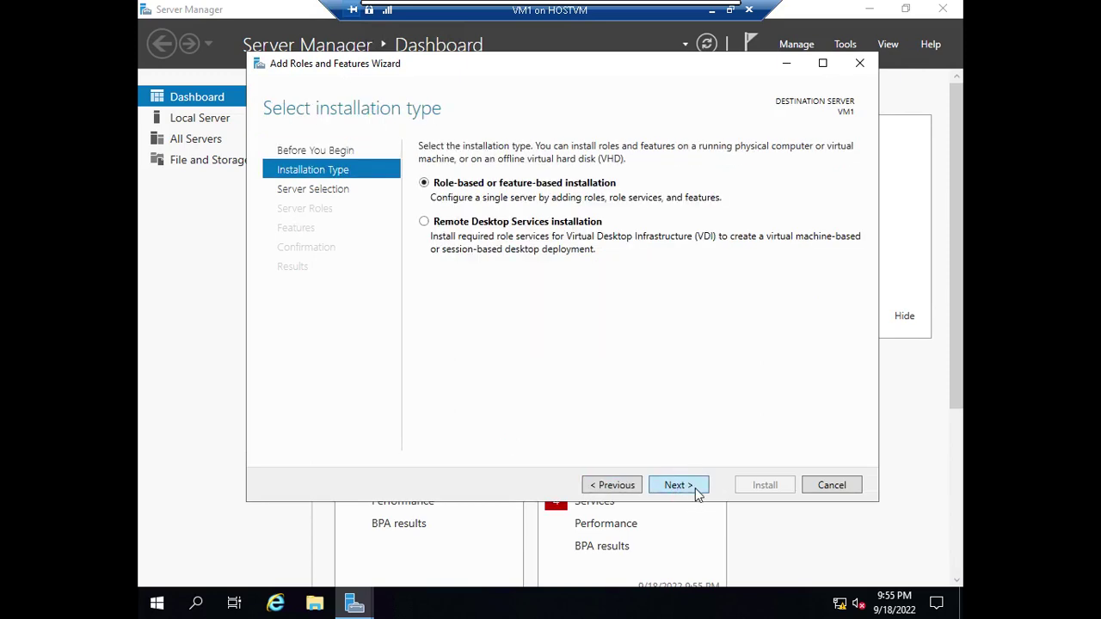
pyautogui.click(694, 489)
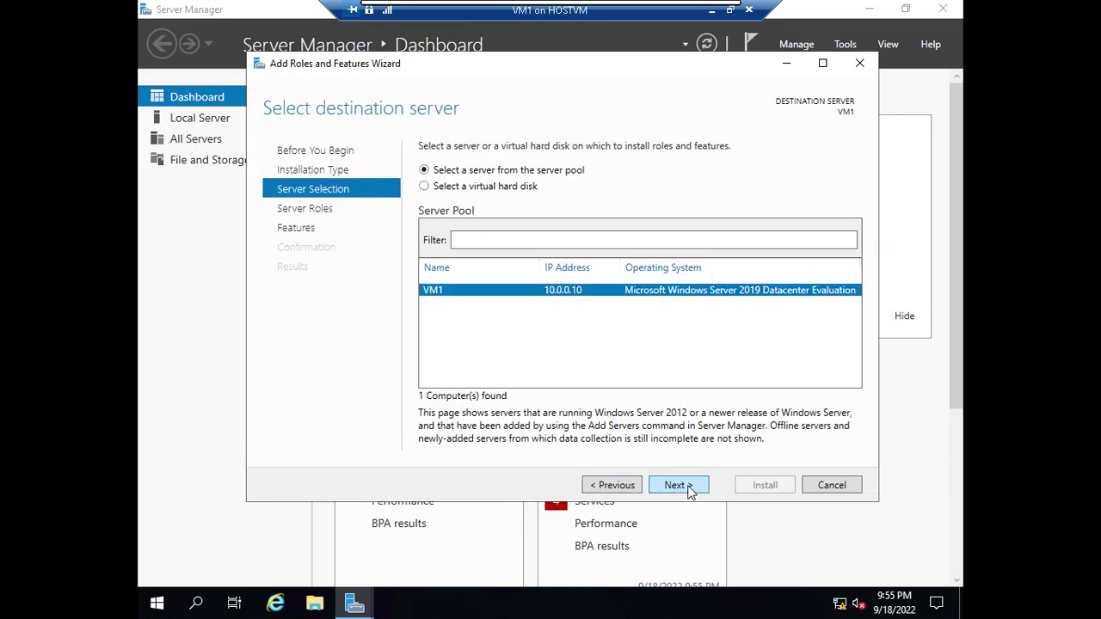
pyautogui.click(677, 486)
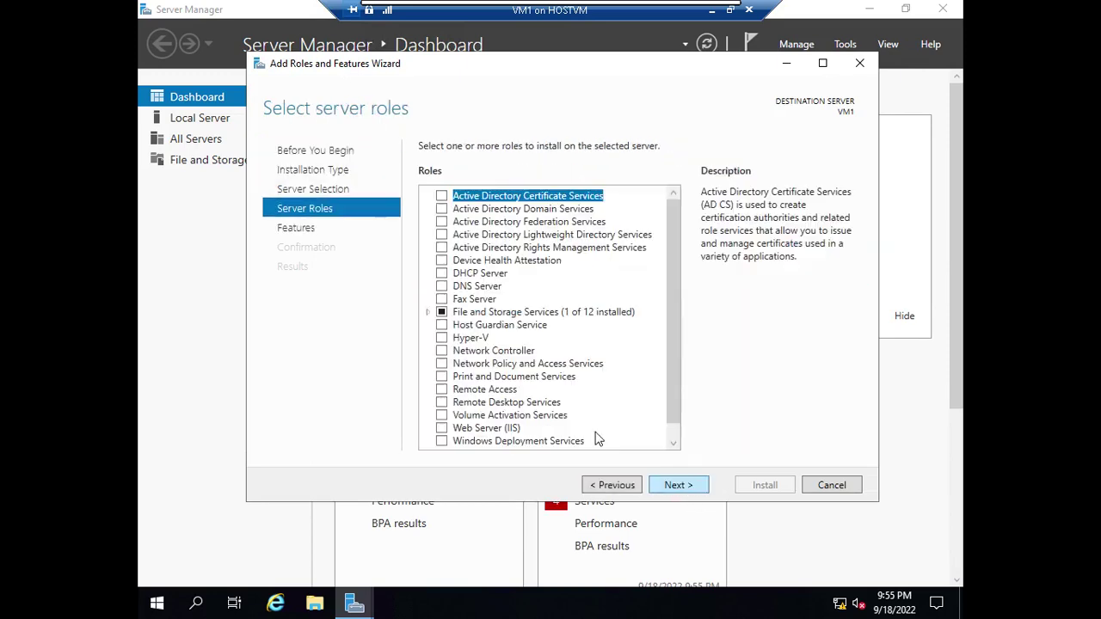
# Step: Install the DNS Server role with its management tools, then close Server Manager
pyautogui.click(469, 287)
pyautogui.click(442, 287)
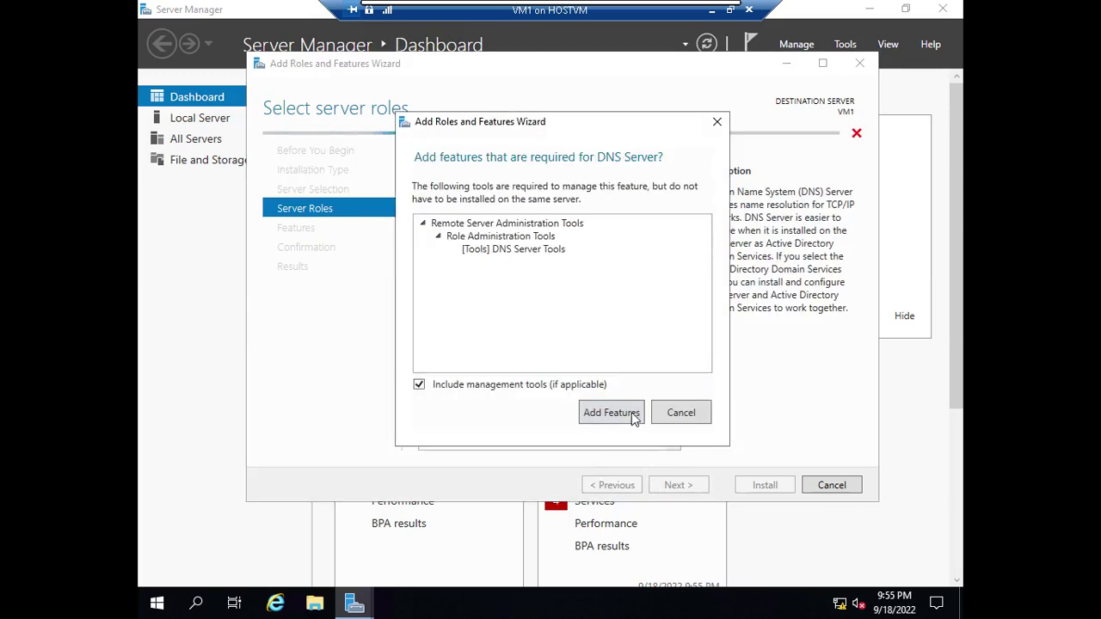
pyautogui.click(632, 414)
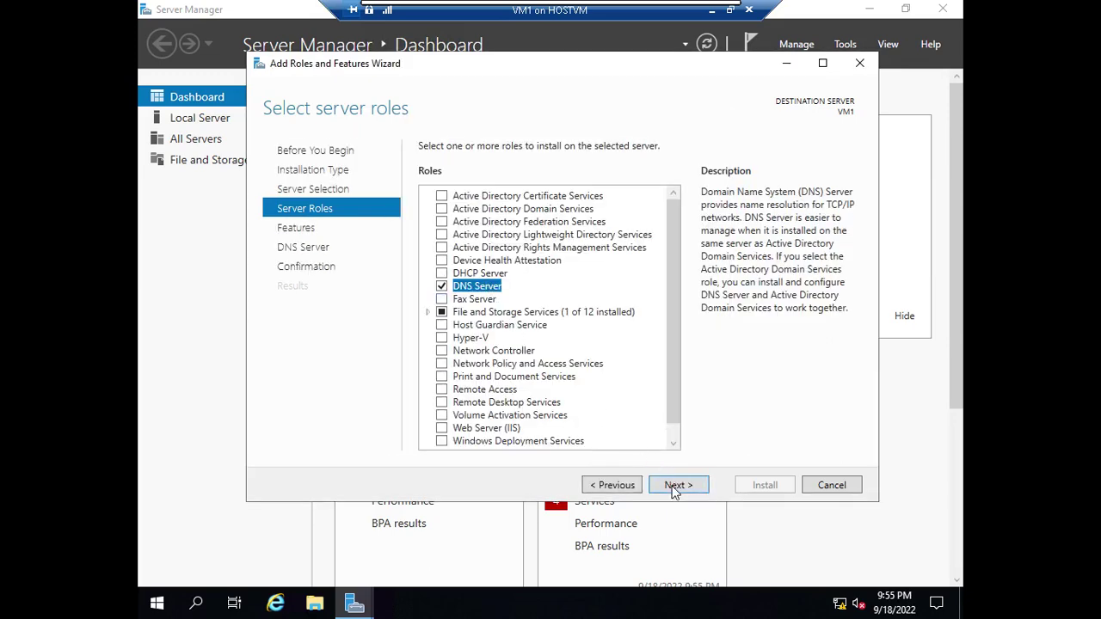
pyautogui.click(676, 486)
pyautogui.click(676, 486)
pyautogui.click(677, 486)
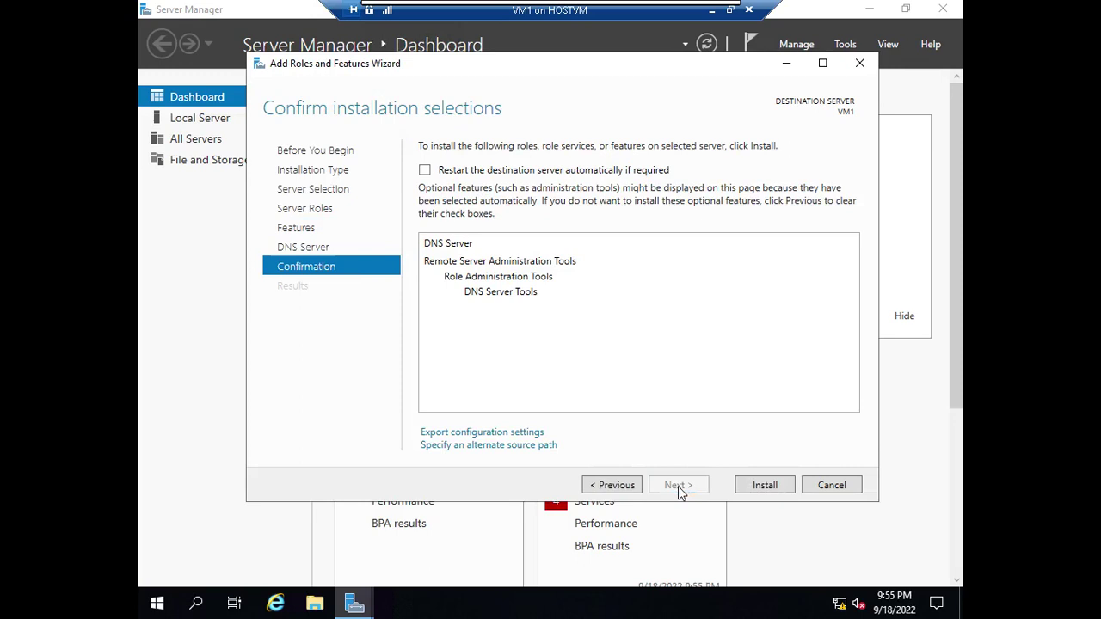
pyautogui.click(765, 487)
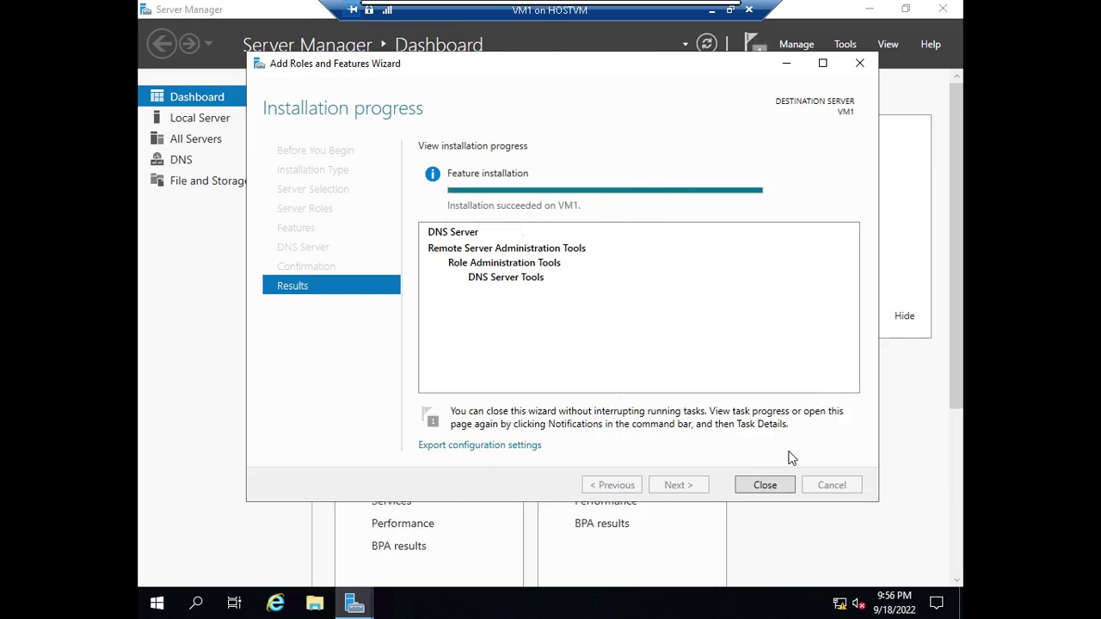
pyautogui.click(783, 487)
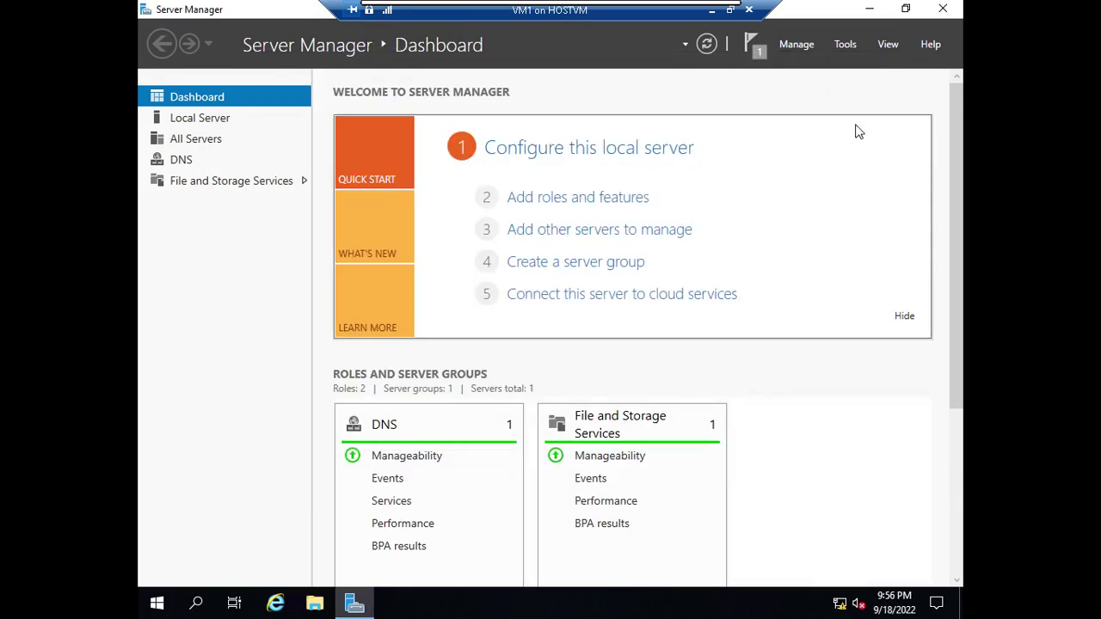
pyautogui.click(943, 9)
# Step: Launch DNS Manager by running dnsmgmt in an administrator Command Prompt
pyautogui.click(157, 602)
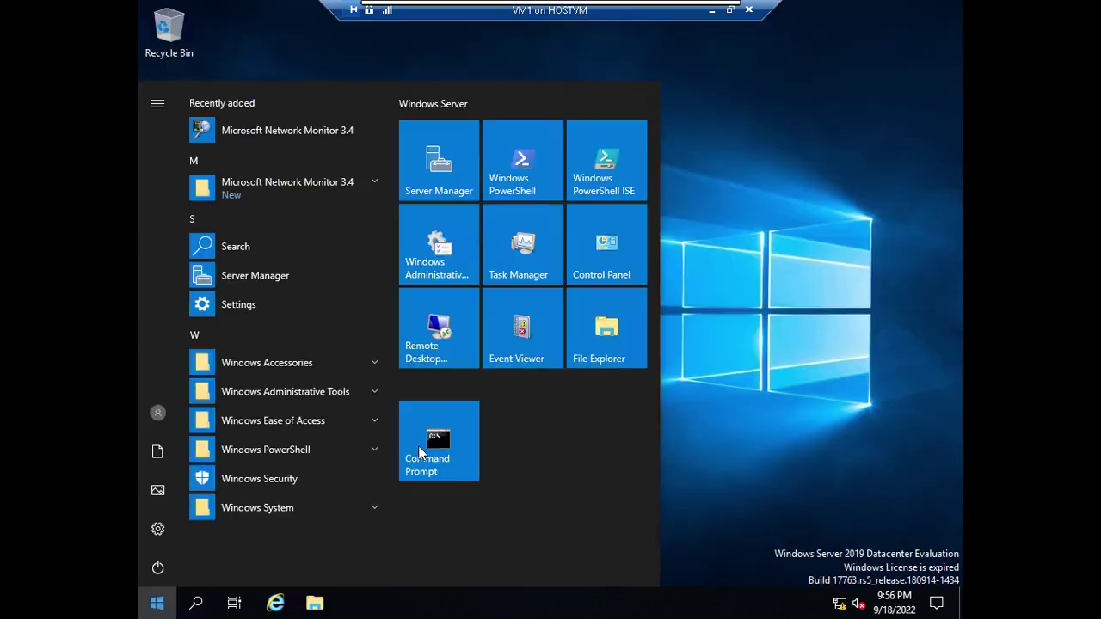
pyautogui.click(441, 445)
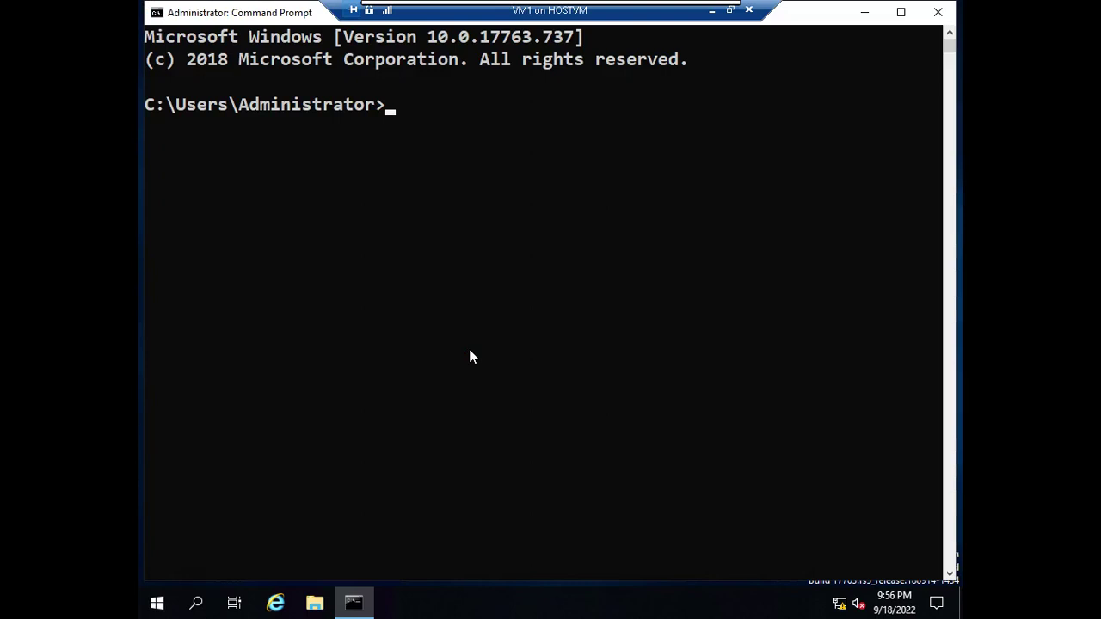
pyautogui.write('dnsmgmt')
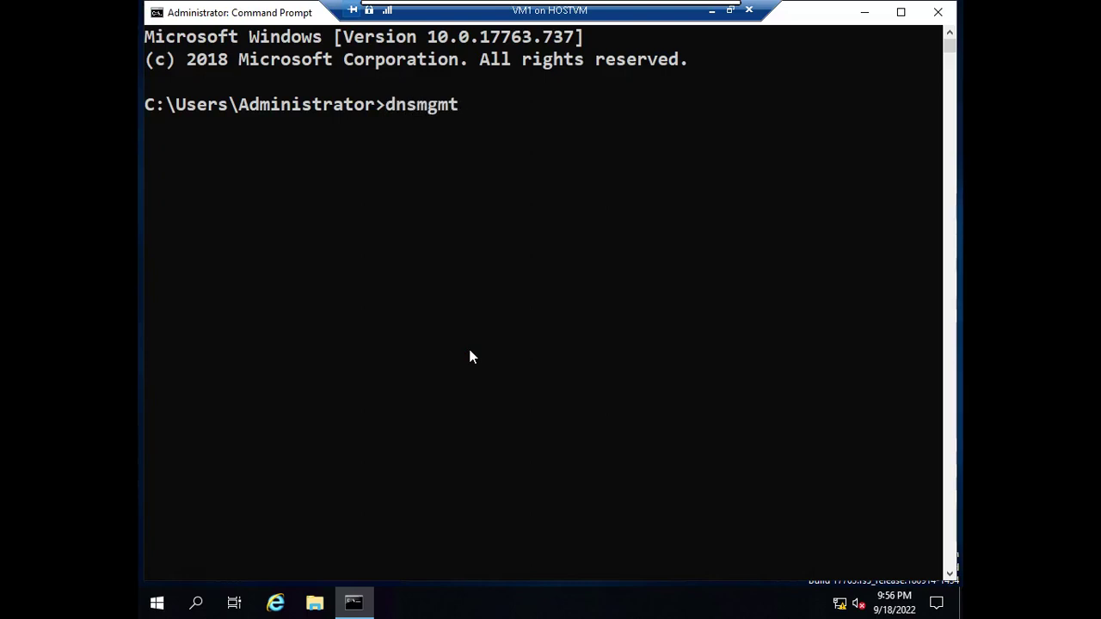
pyautogui.press('Return')
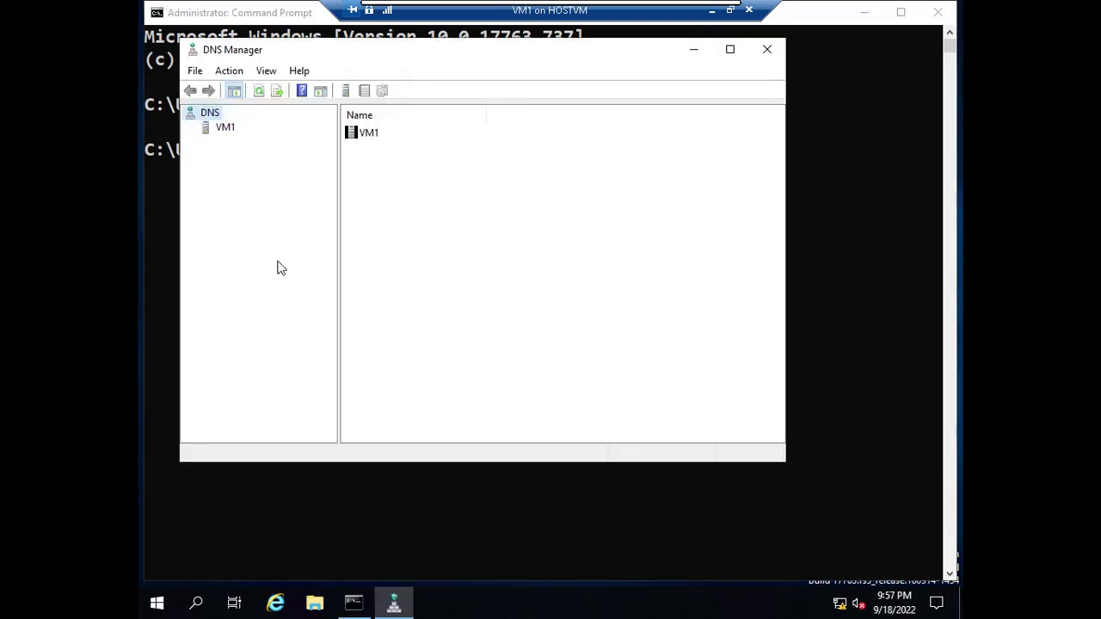
# Step: Expand VM1's DNS server to Forward Lookup Zones, then minimize the VM1 session
pyautogui.click(220, 127)
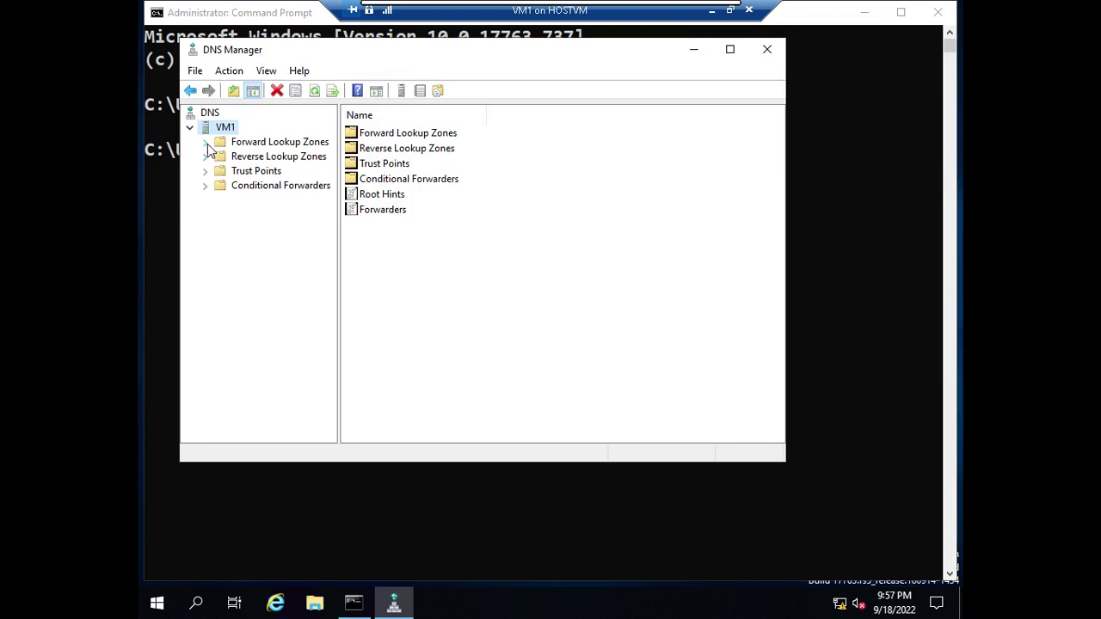
pyautogui.click(216, 143)
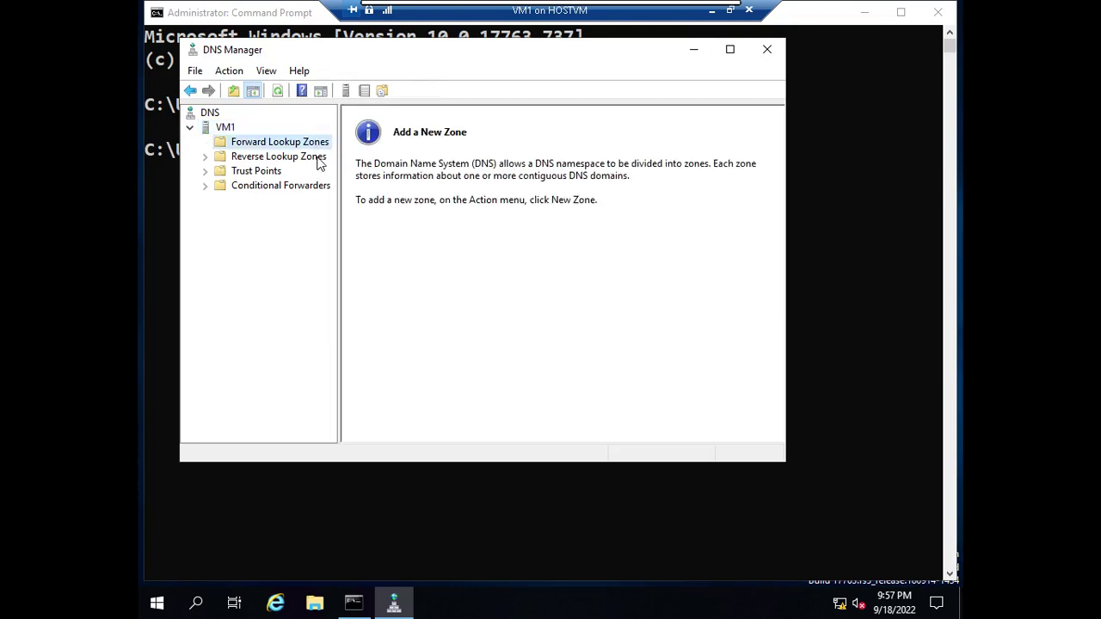
pyautogui.click(320, 158)
pyautogui.press('Up')
pyautogui.click(712, 11)
# Step: Connect to VM2, maximize the session, and sign in with the Administrator password
pyautogui.click(224, 132)
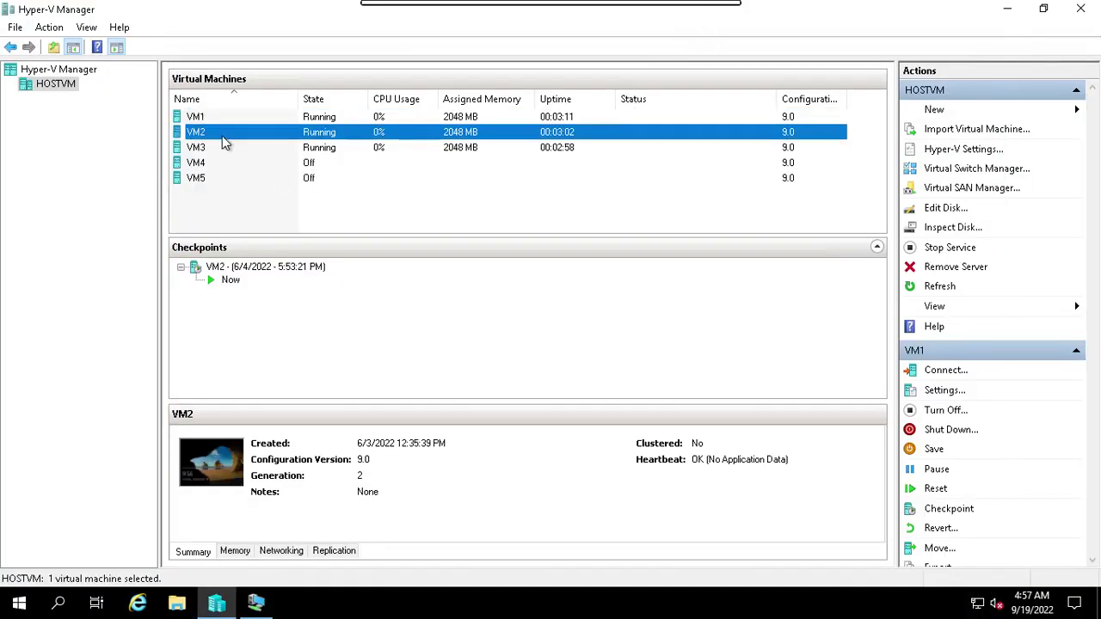
pyautogui.click(946, 371)
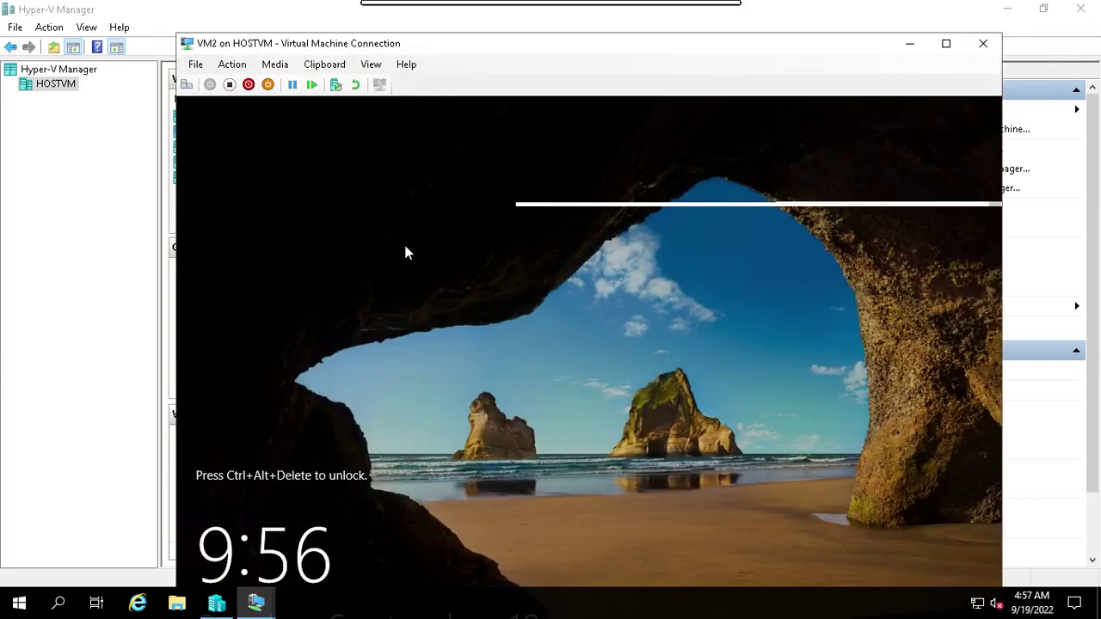
pyautogui.click(186, 85)
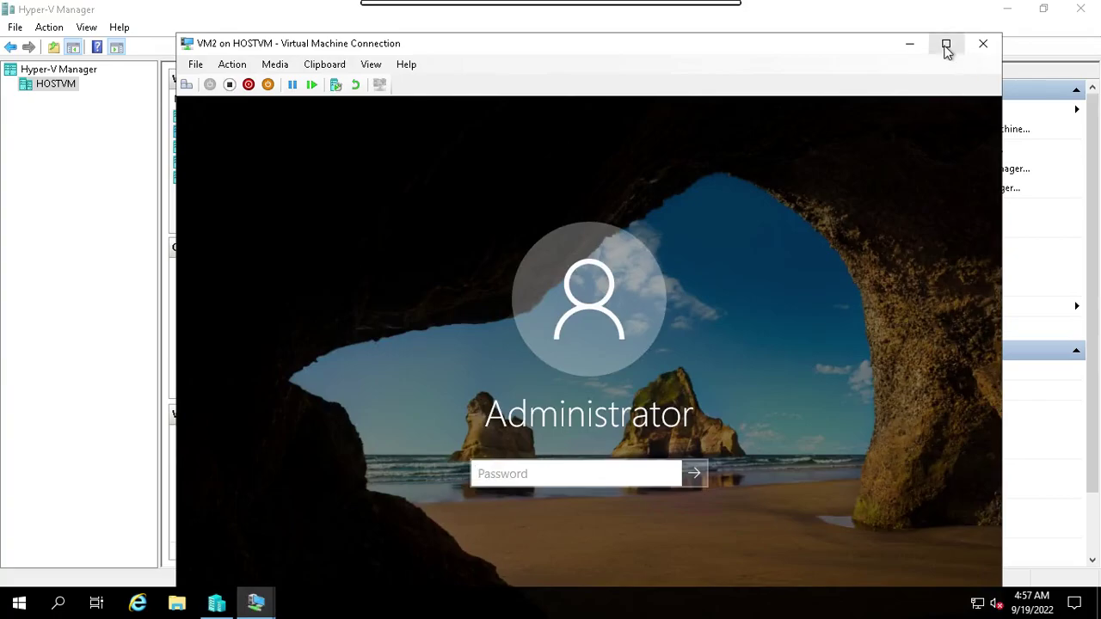
pyautogui.click(947, 45)
pyautogui.click(526, 382)
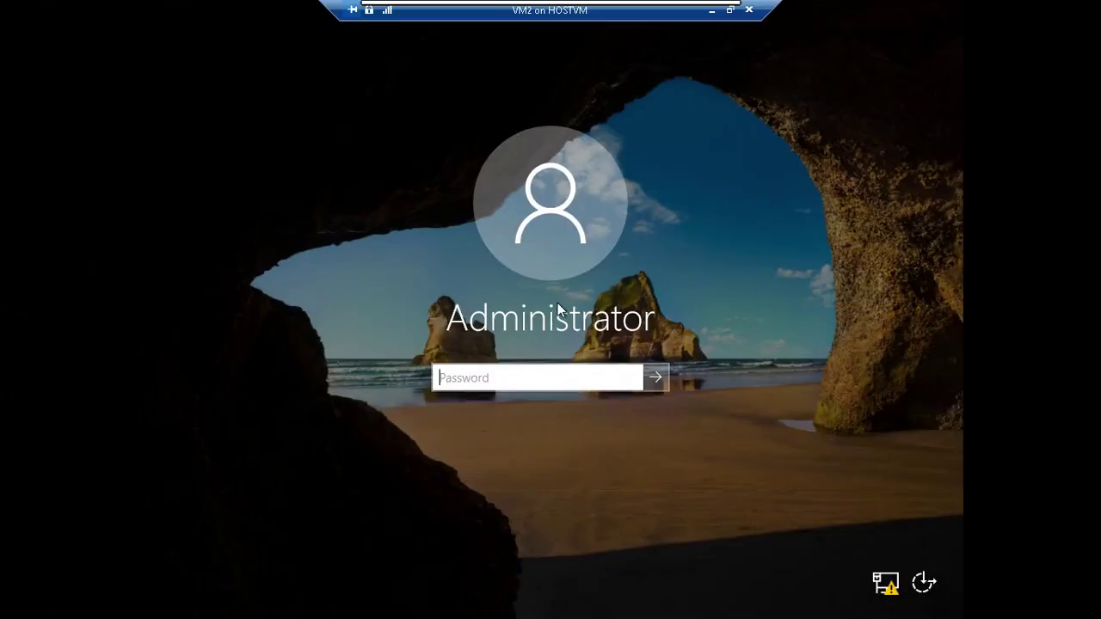
pyautogui.press('Return')
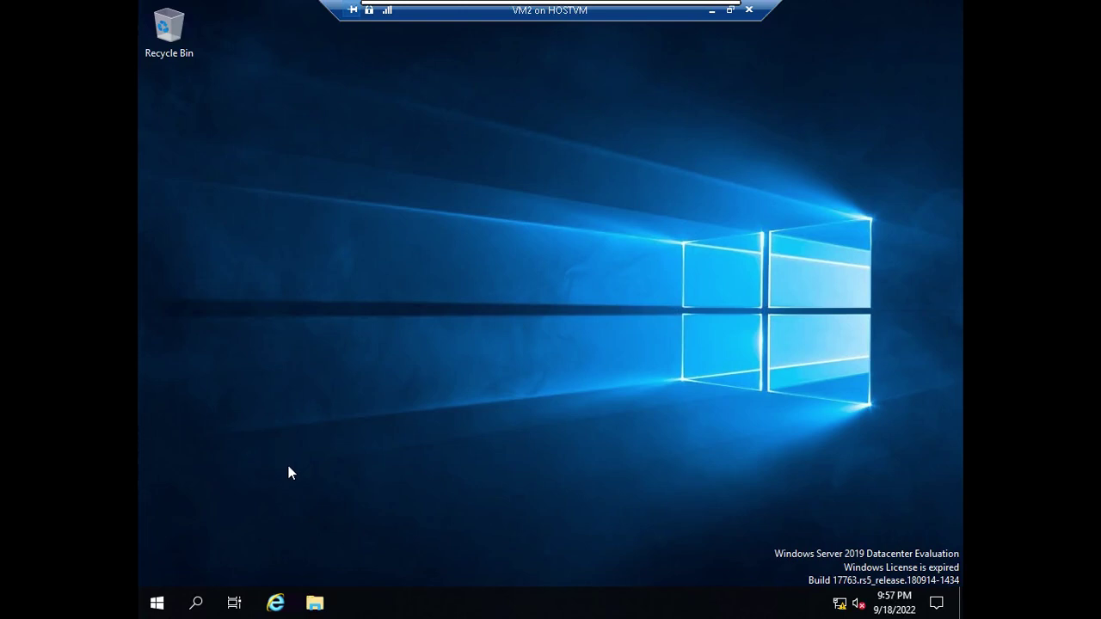
# Step: Launch Server Manager on VM2 and advance the Add Roles wizard to Server Roles
pyautogui.click(158, 603)
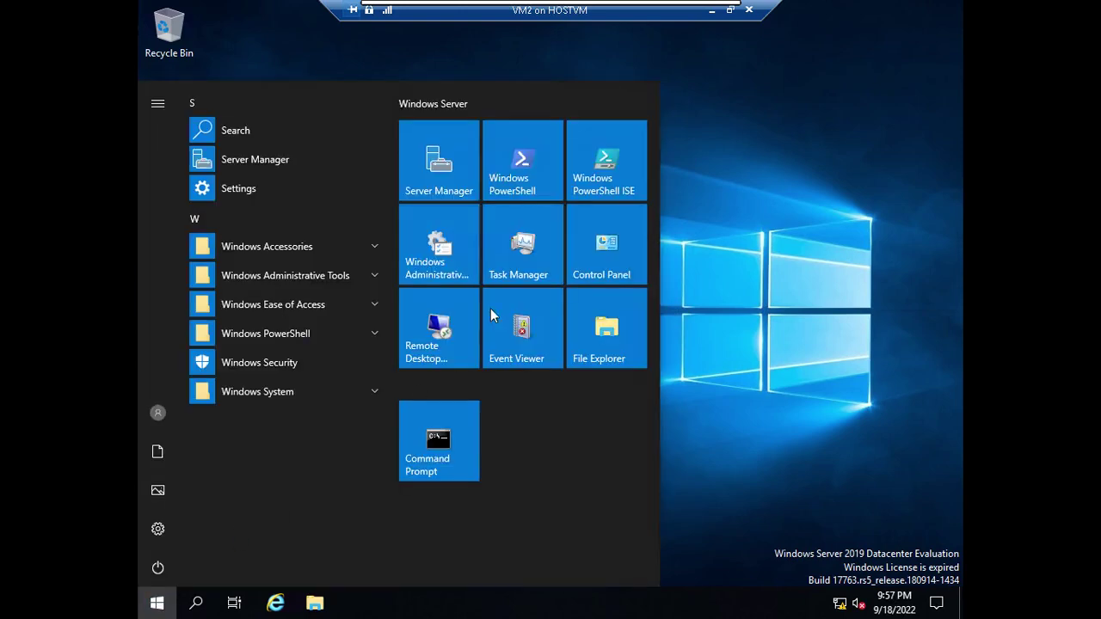
pyautogui.click(468, 194)
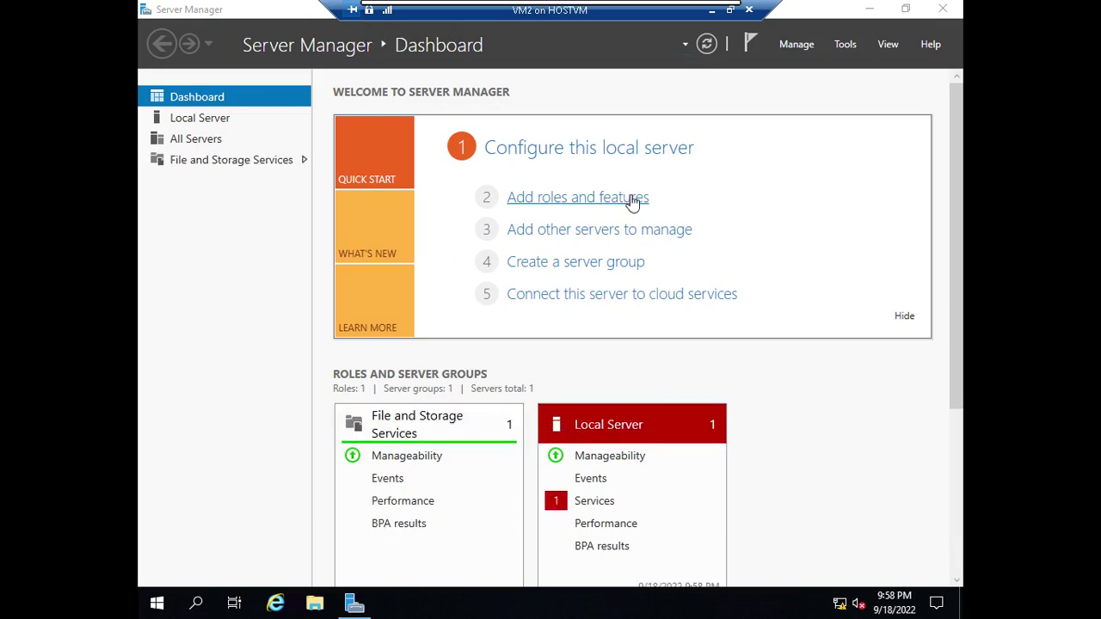
pyautogui.click(632, 199)
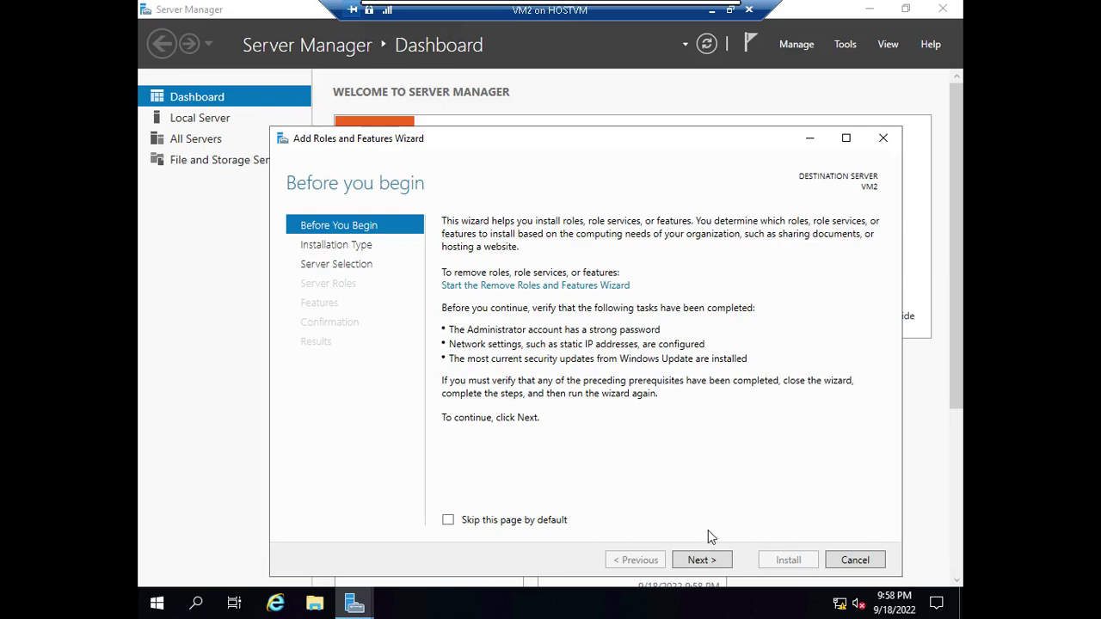
pyautogui.click(701, 560)
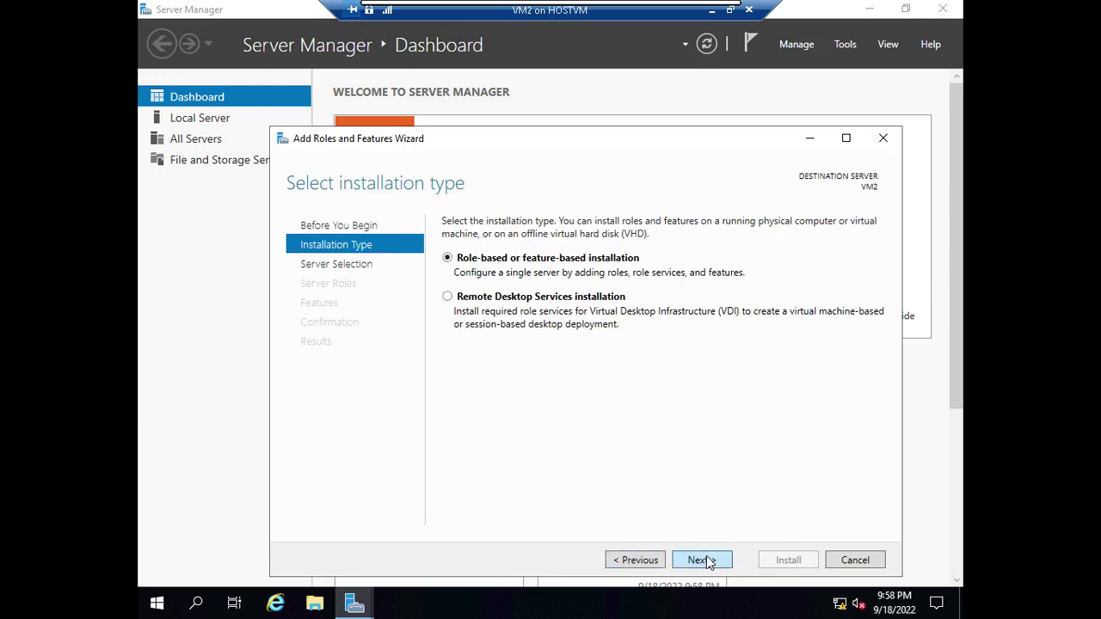
pyautogui.click(701, 560)
pyautogui.click(701, 560)
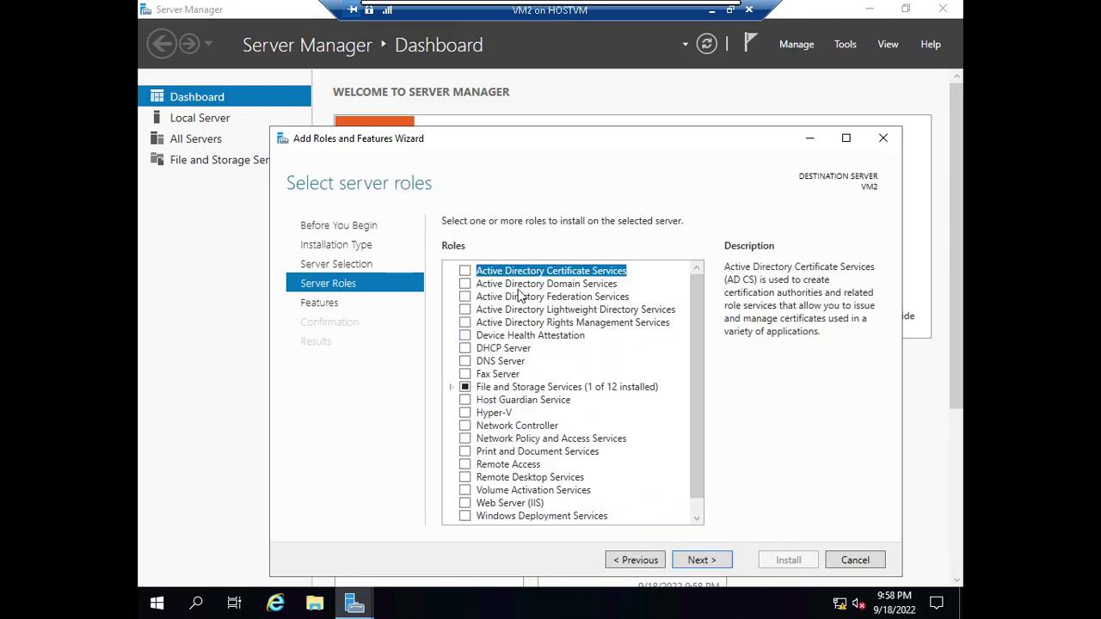
# Step: Install Web Server (IIS) with default role services and management features, then close Server Manager
pyautogui.click(507, 505)
pyautogui.click(465, 504)
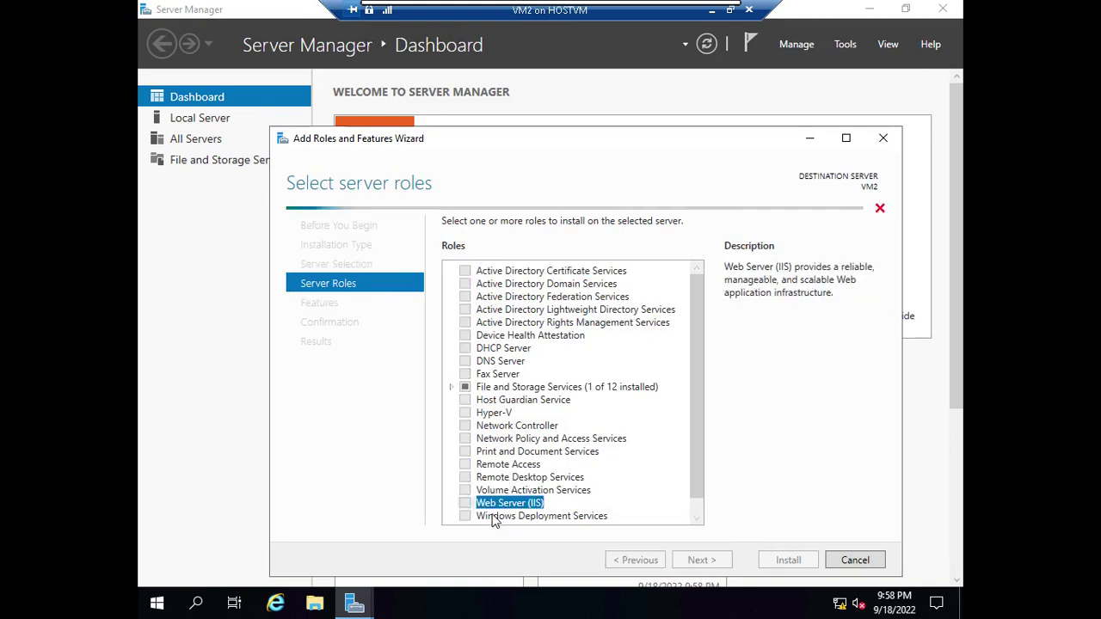
pyautogui.click(652, 487)
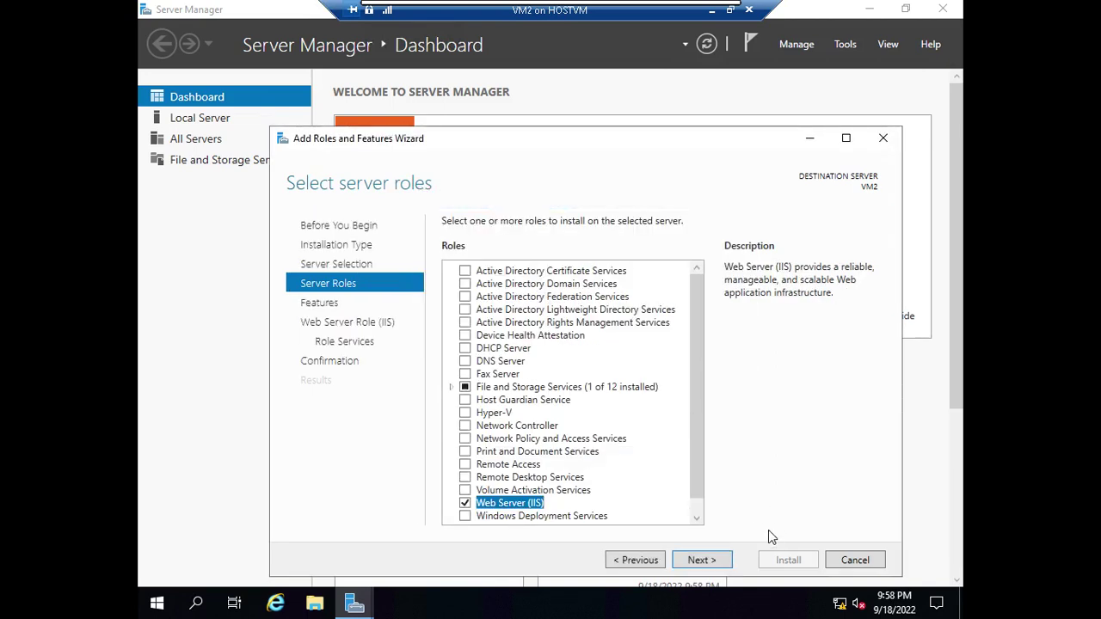
pyautogui.click(716, 564)
pyautogui.click(726, 568)
pyautogui.click(728, 568)
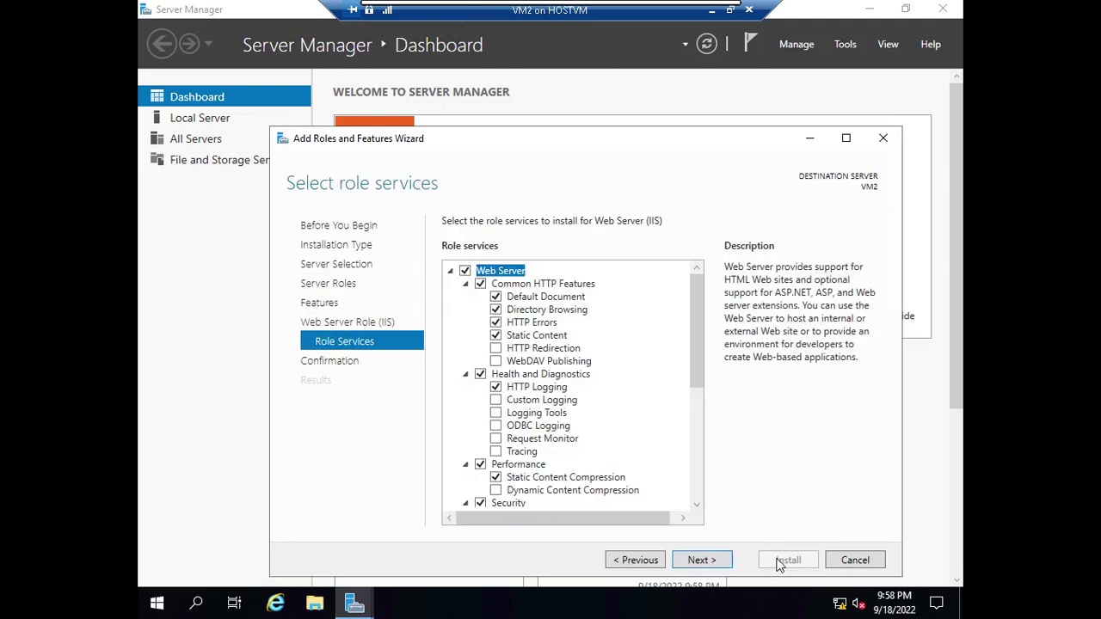
pyautogui.click(724, 564)
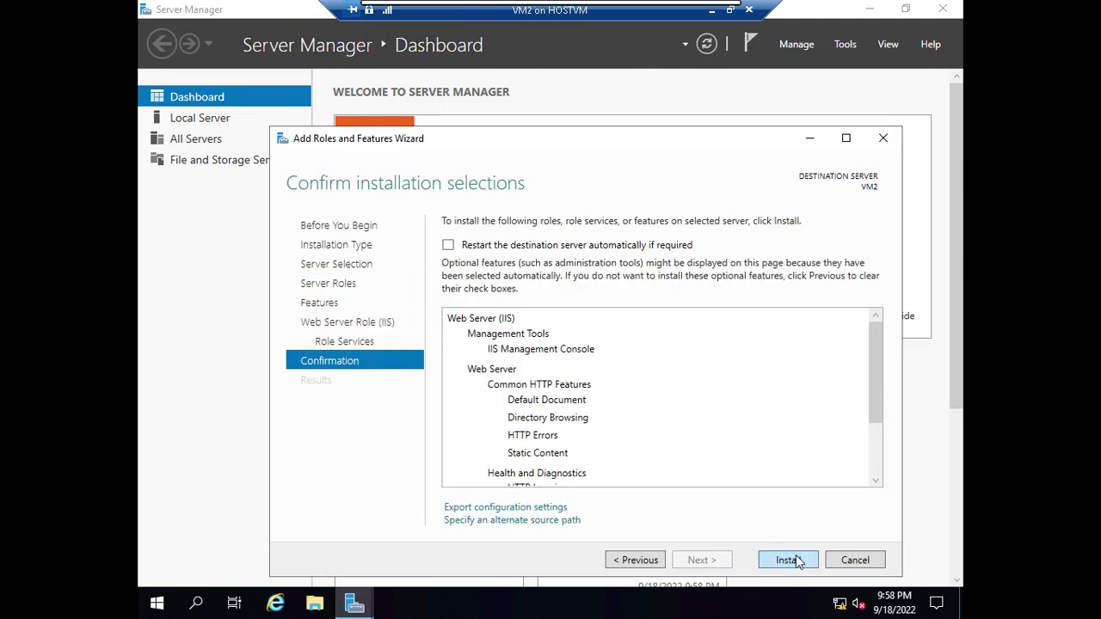
pyautogui.press('Return')
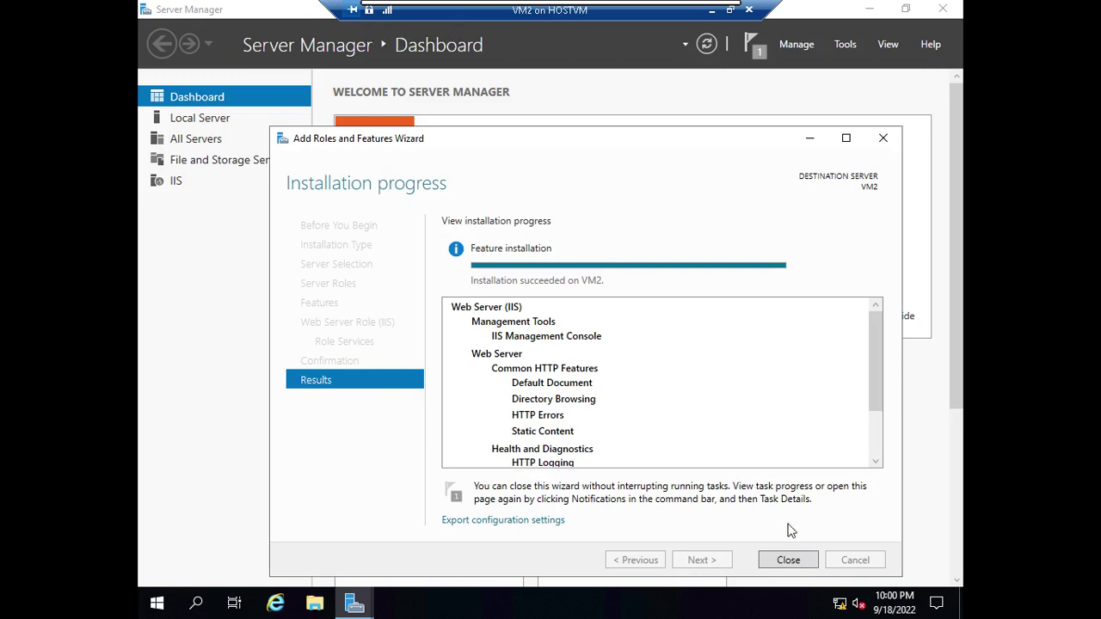
pyautogui.click(787, 560)
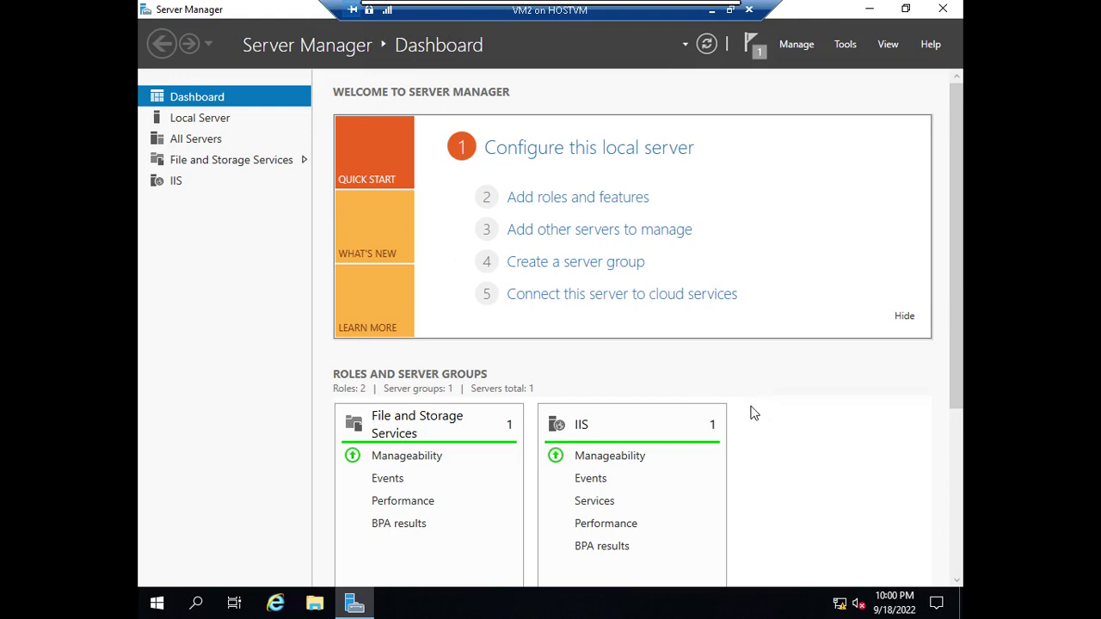
pyautogui.click(943, 10)
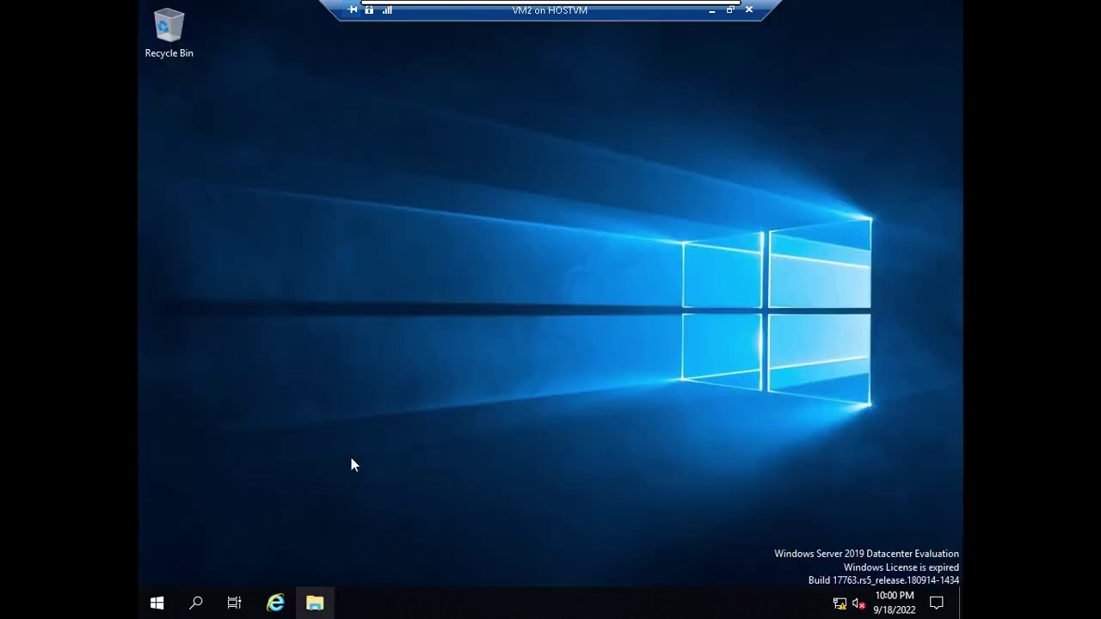
# Step: Browse File Explorer to C:\inetpub\wwwroot
pyautogui.press('super+e')
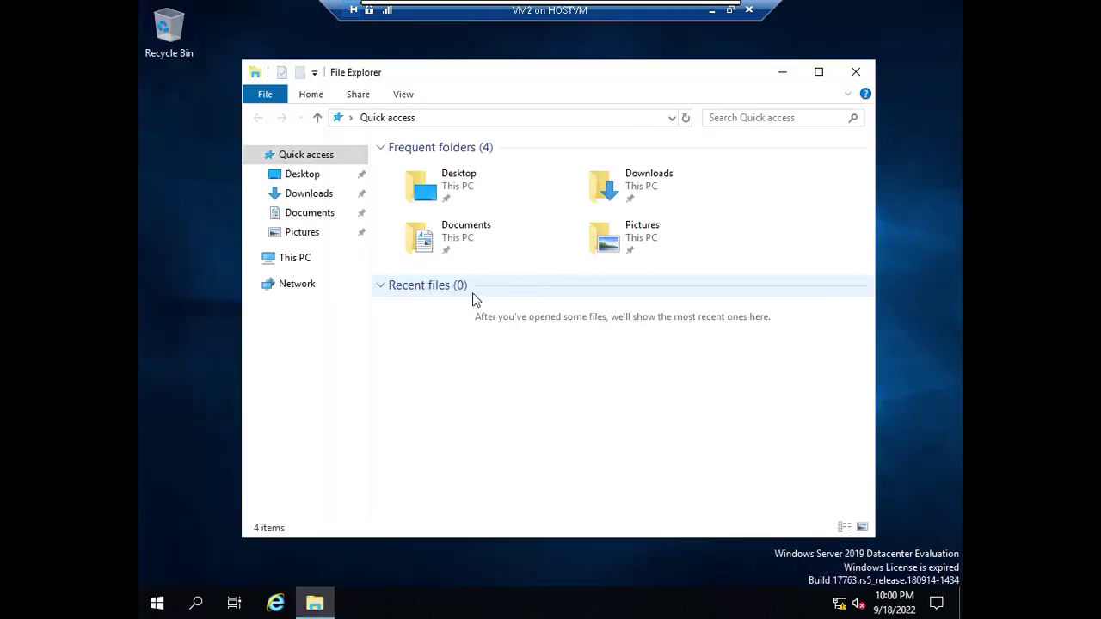
pyautogui.click(339, 266)
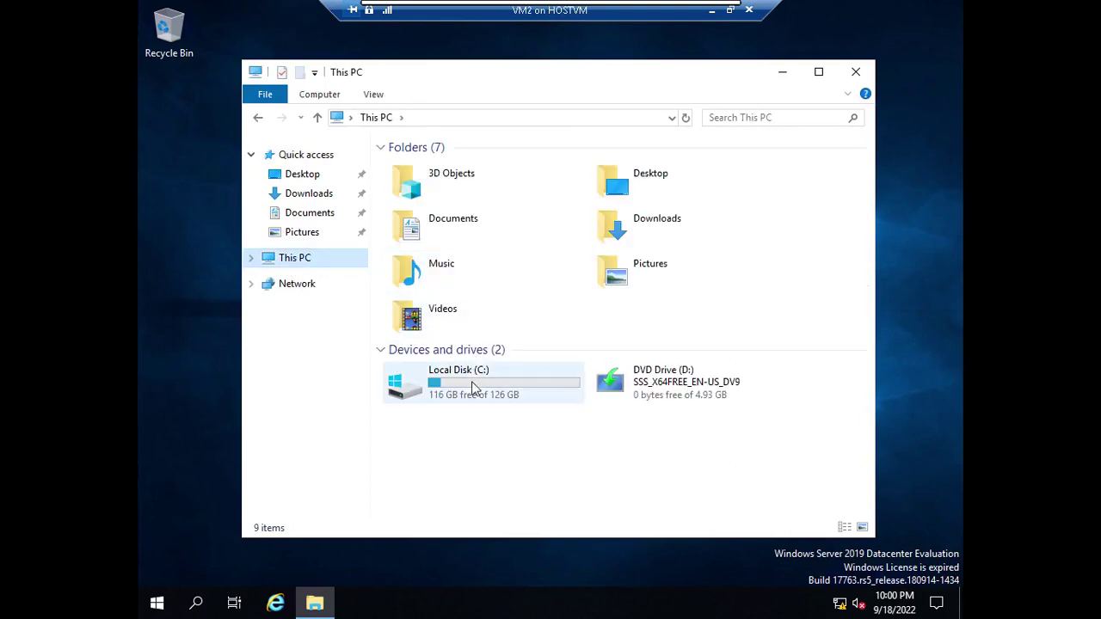
pyautogui.doubleClick(475, 385)
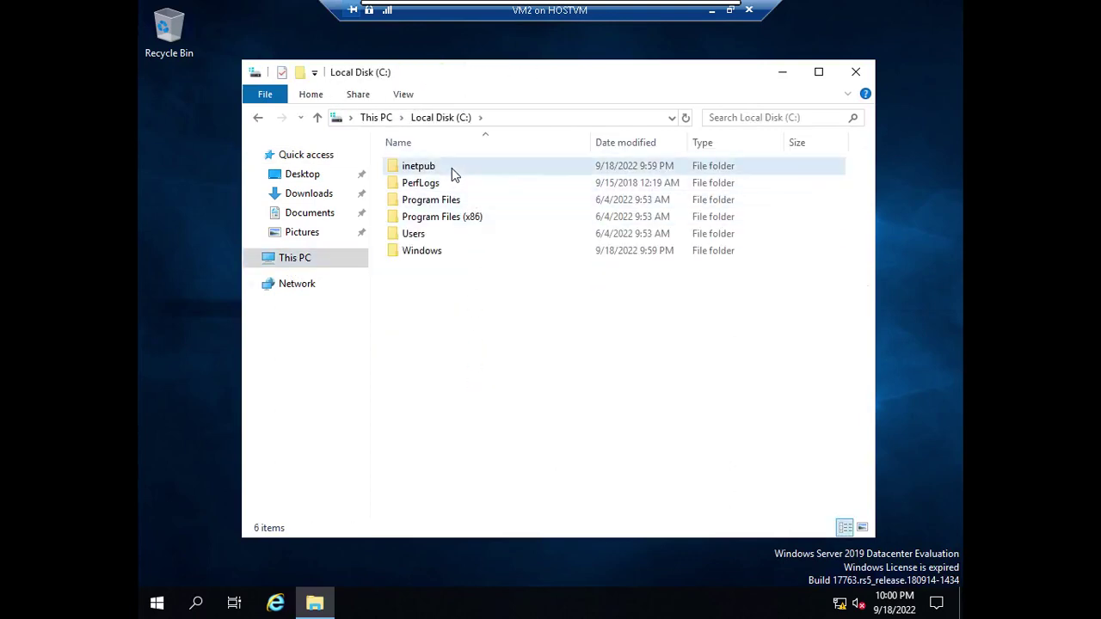
pyautogui.doubleClick(451, 169)
pyautogui.doubleClick(436, 235)
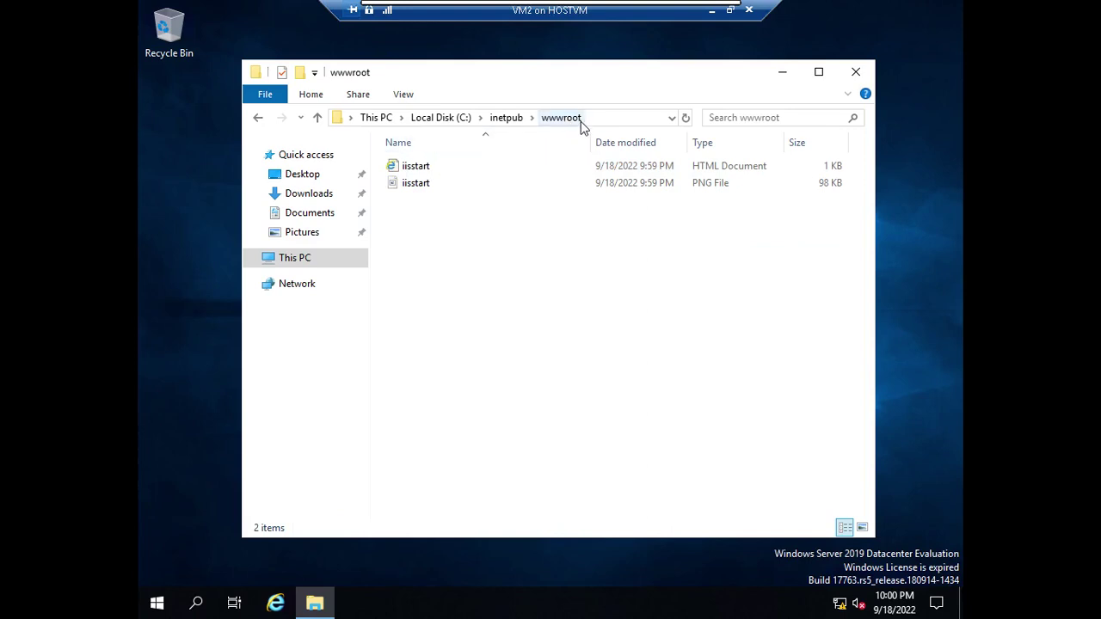
# Step: Select the iisstart image and HTML page, cancelling a file drop without copying
pyautogui.click(469, 186)
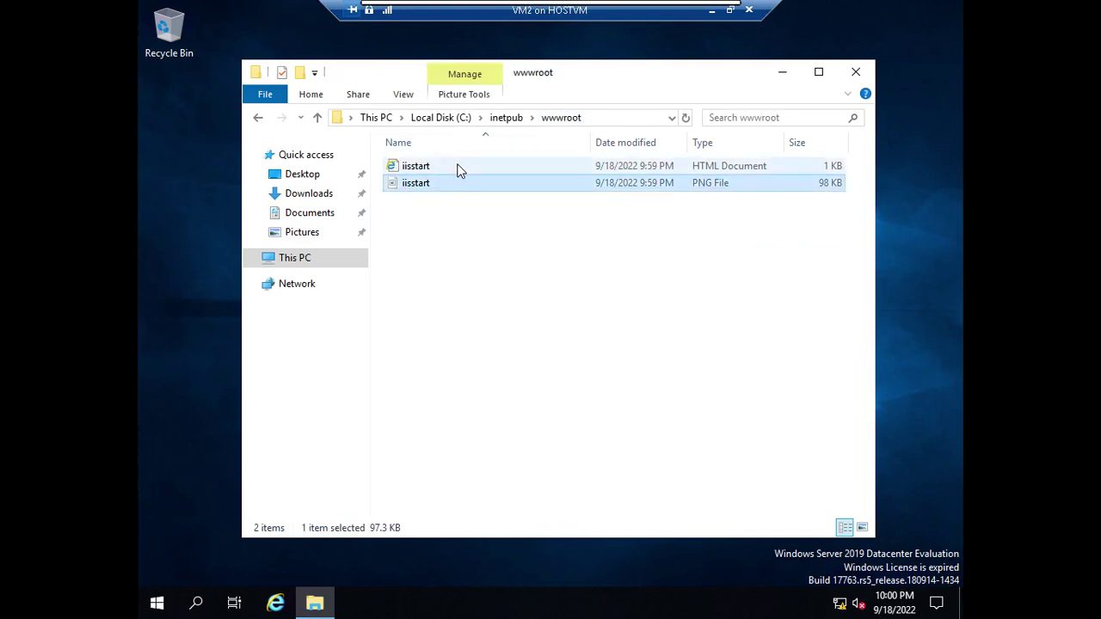
pyautogui.click(458, 169)
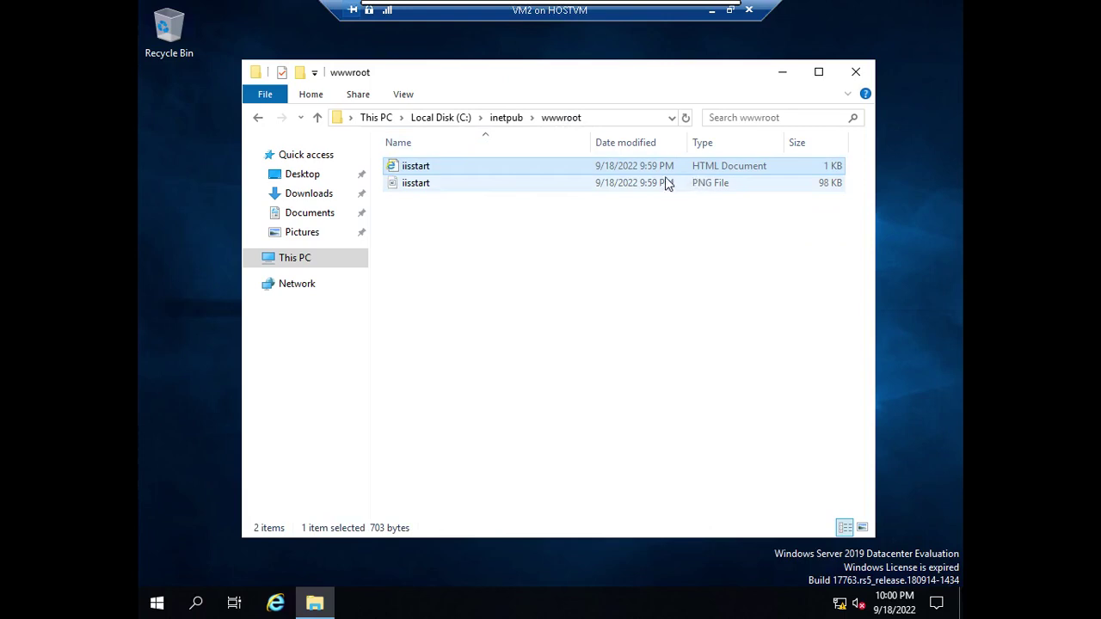
pyautogui.rightClick(554, 166)
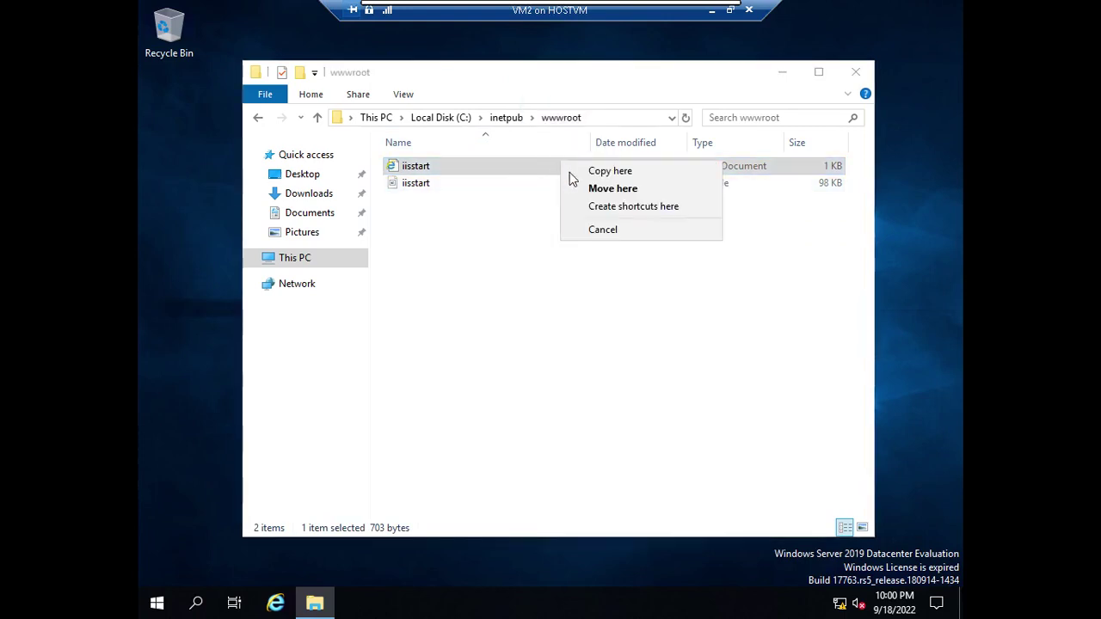
pyautogui.click(508, 270)
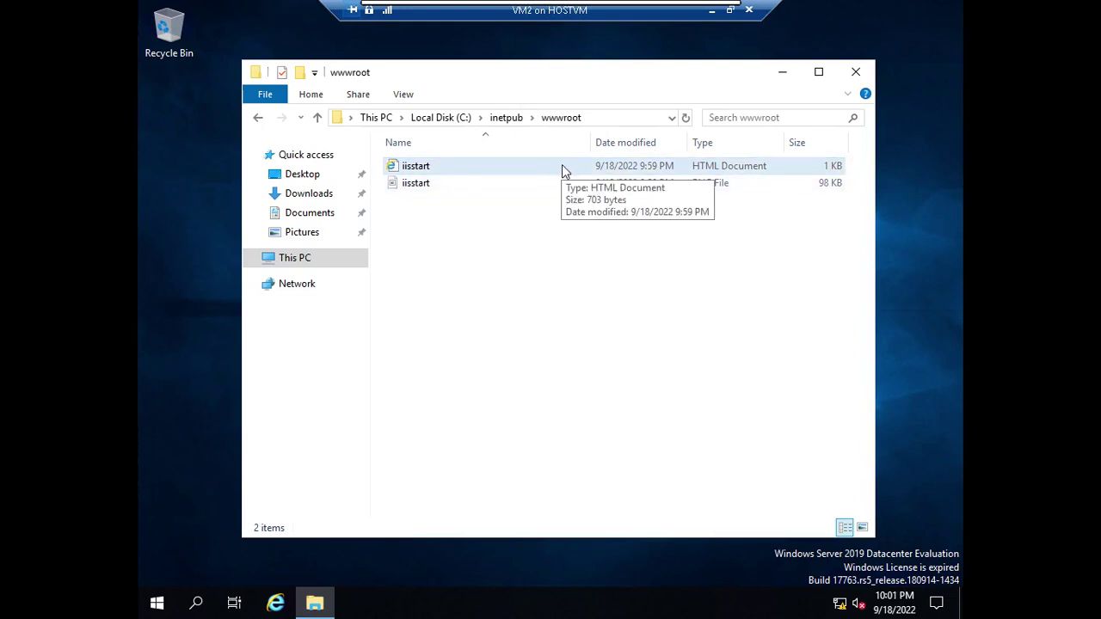
# Step: Open the iisstart image in Paint; fill the banner green and Hoş geldiniz white
pyautogui.doubleClick(522, 186)
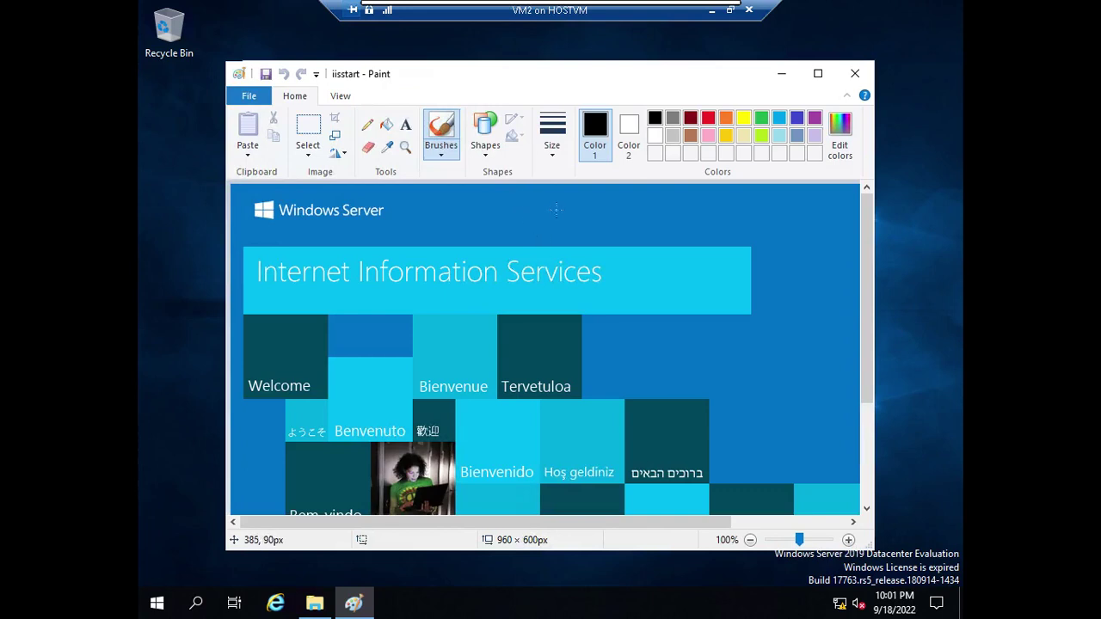
pyautogui.click(386, 125)
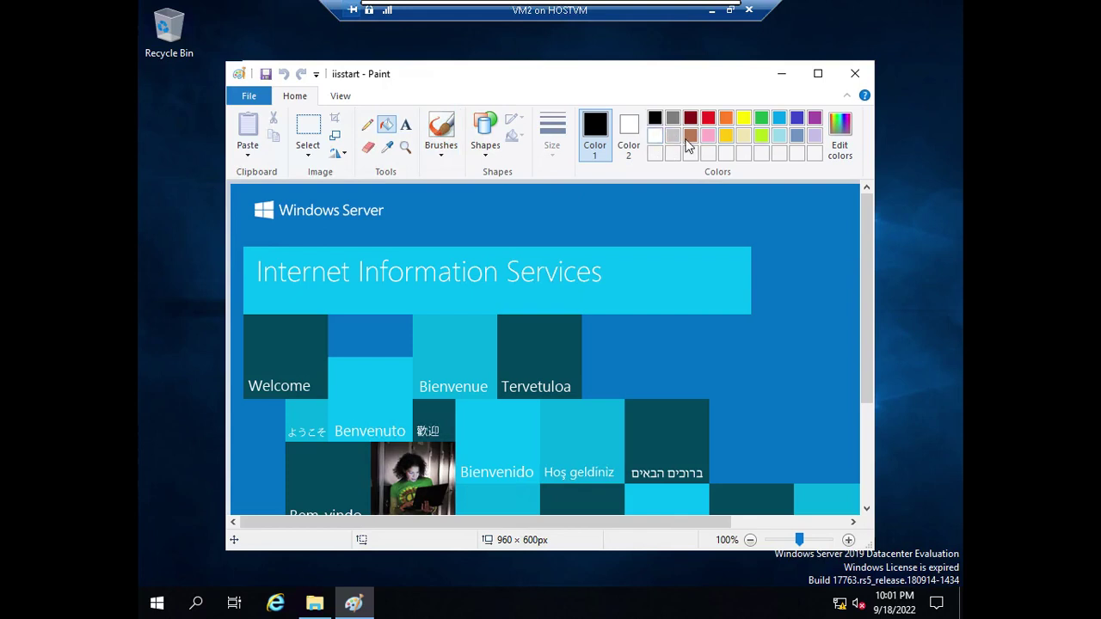
pyautogui.click(763, 121)
pyautogui.click(693, 274)
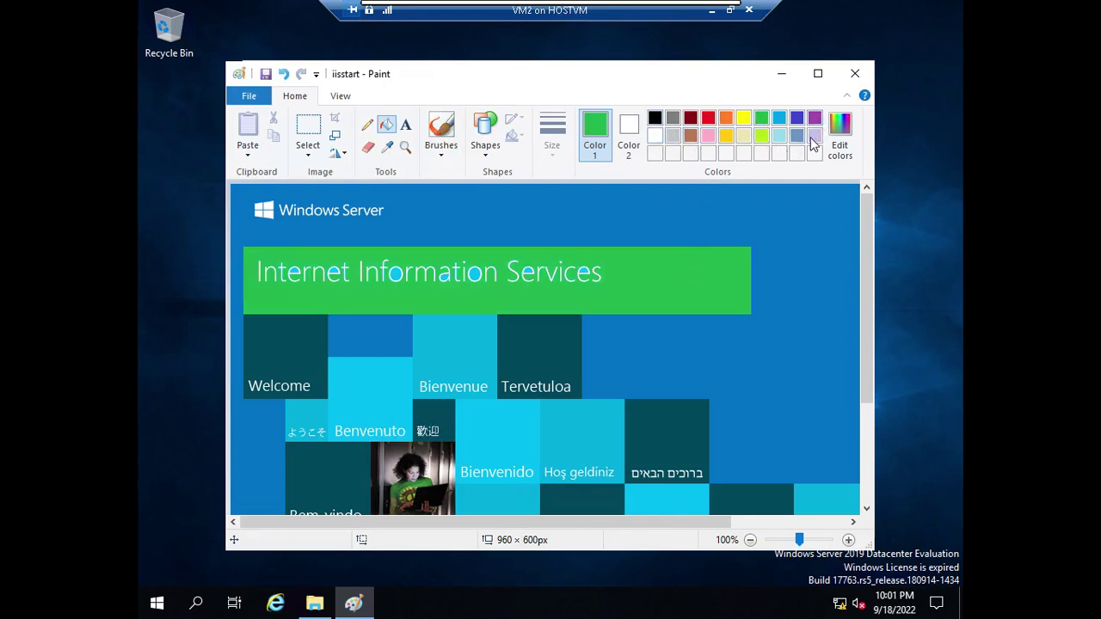
pyautogui.click(654, 136)
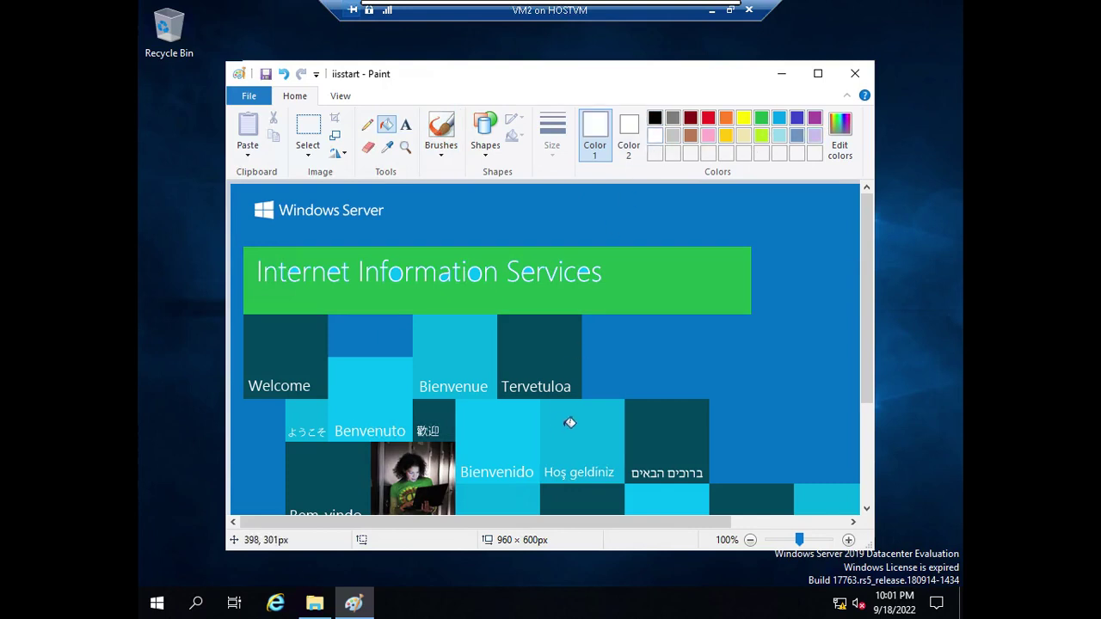
pyautogui.click(566, 424)
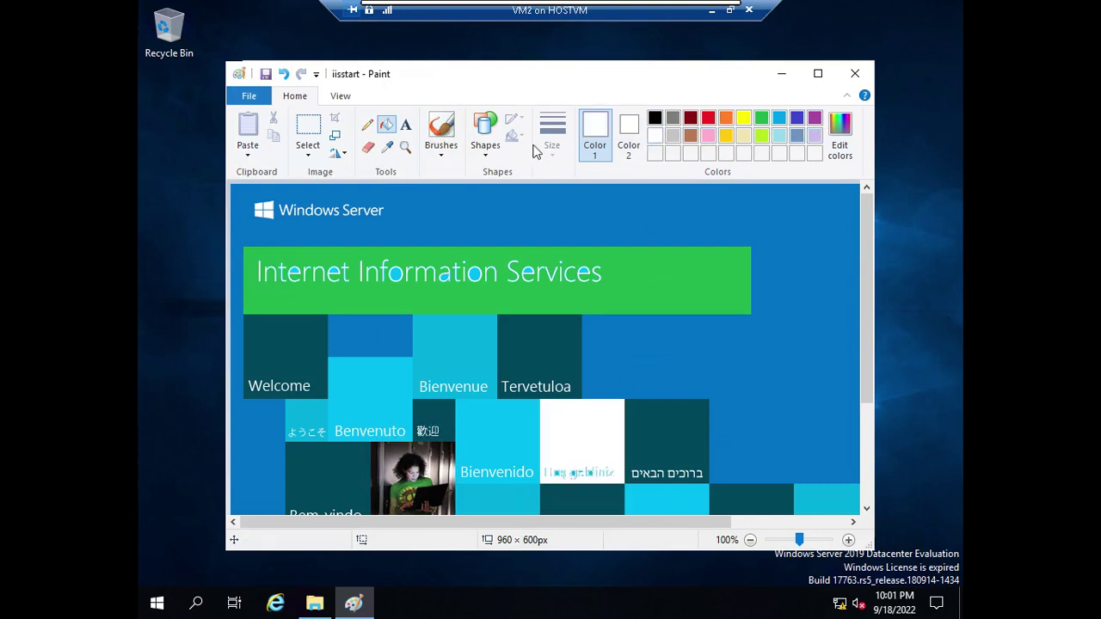
# Step: Fill the Bienvenue tile yellow and the Welcome tile red
pyautogui.click(743, 118)
pyautogui.click(462, 346)
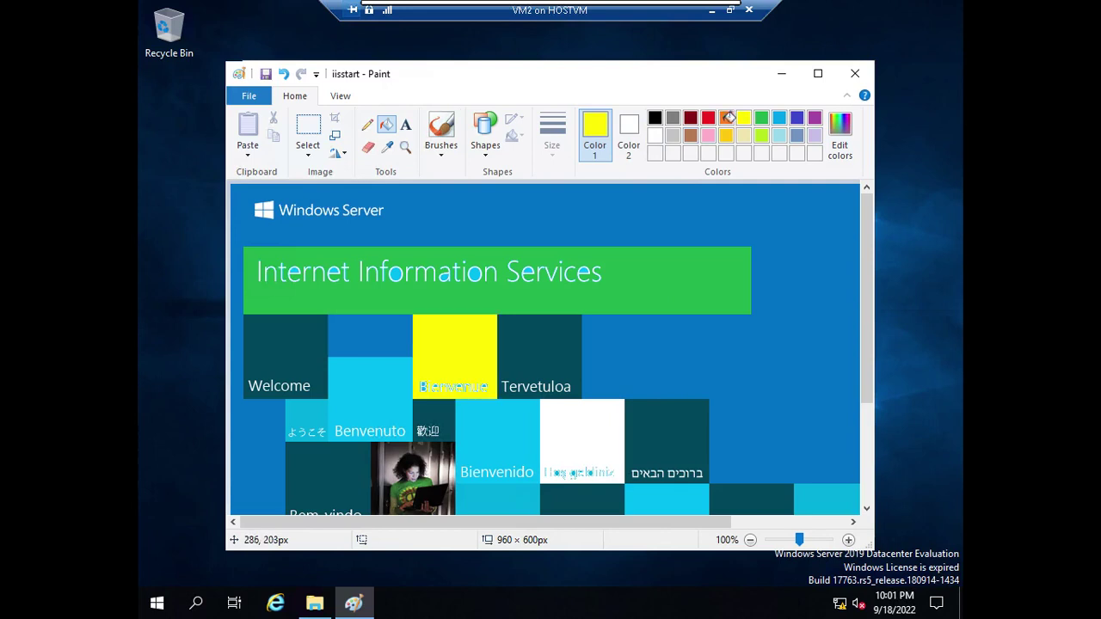
pyautogui.click(708, 118)
pyautogui.click(311, 356)
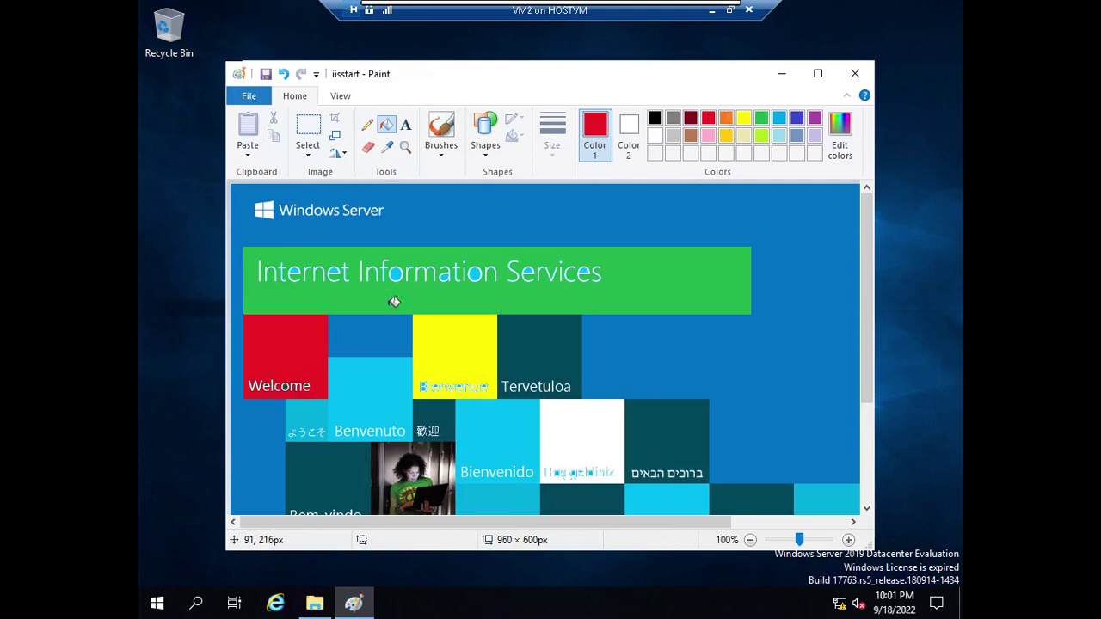
# Step: Save the recoloured iisstart image and close Paint
pyautogui.click(761, 117)
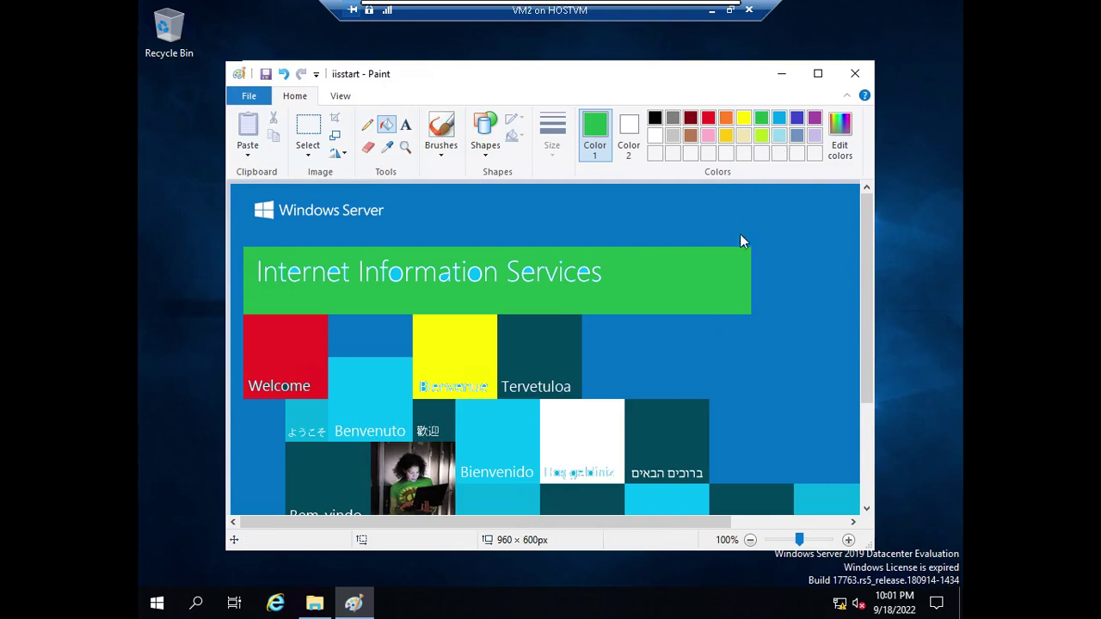
pyautogui.click(248, 96)
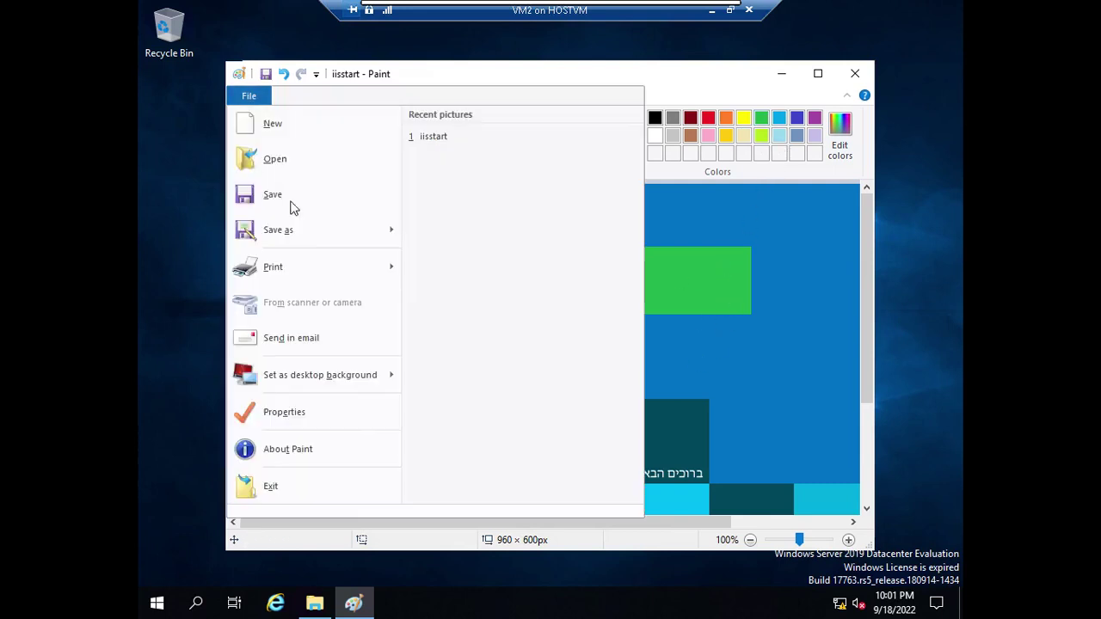
pyautogui.click(288, 197)
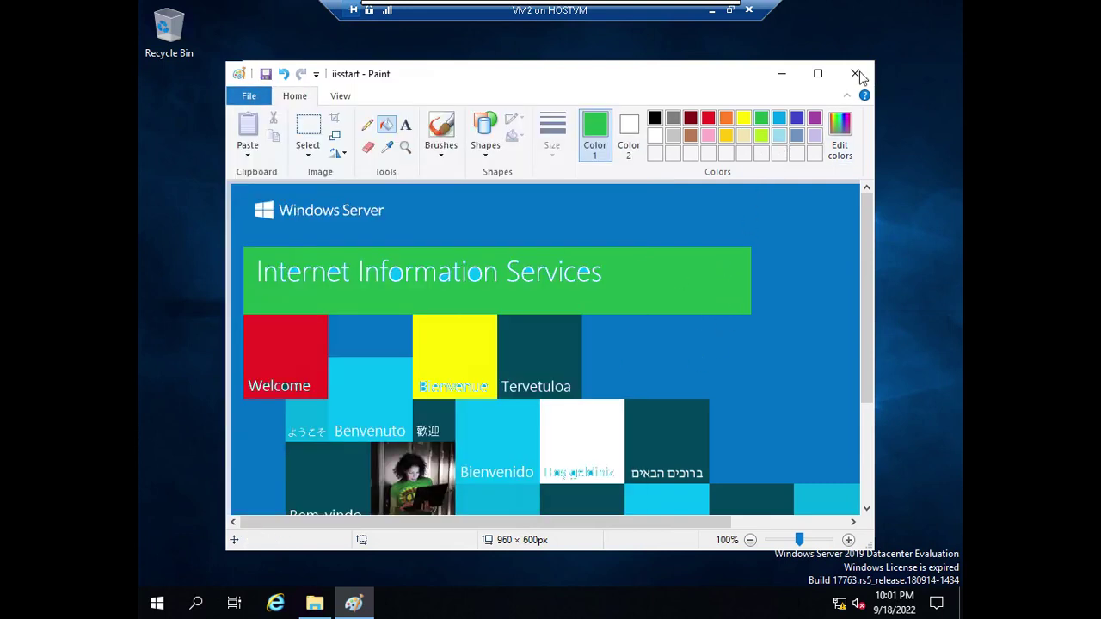
pyautogui.click(855, 73)
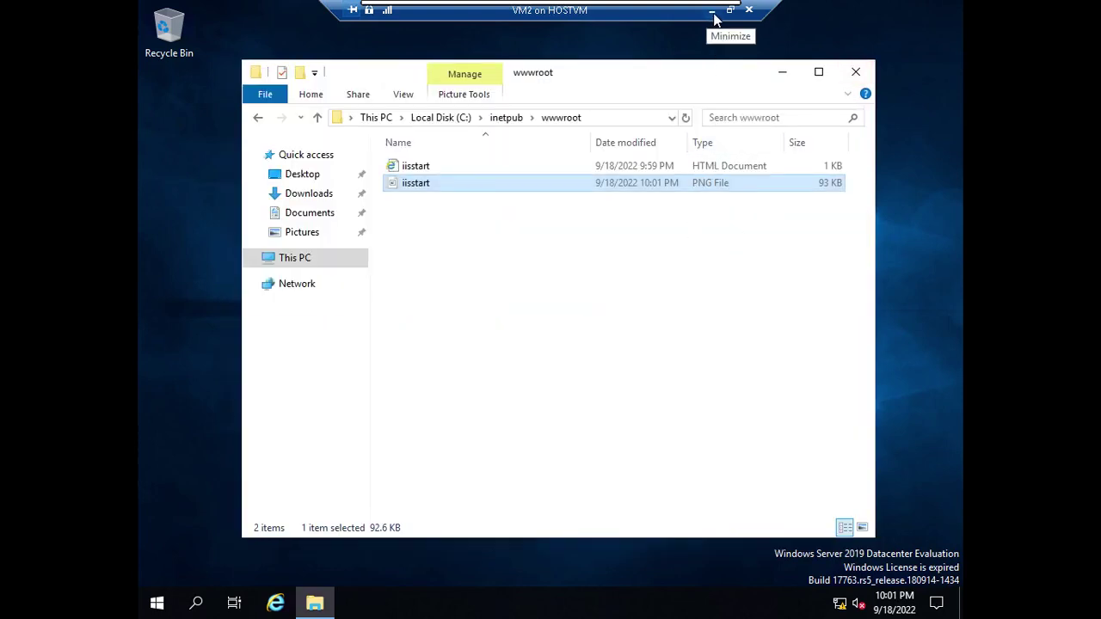
# Step: Connect to VM3, sign in as Administrator, and maximize the console window
pyautogui.click(711, 15)
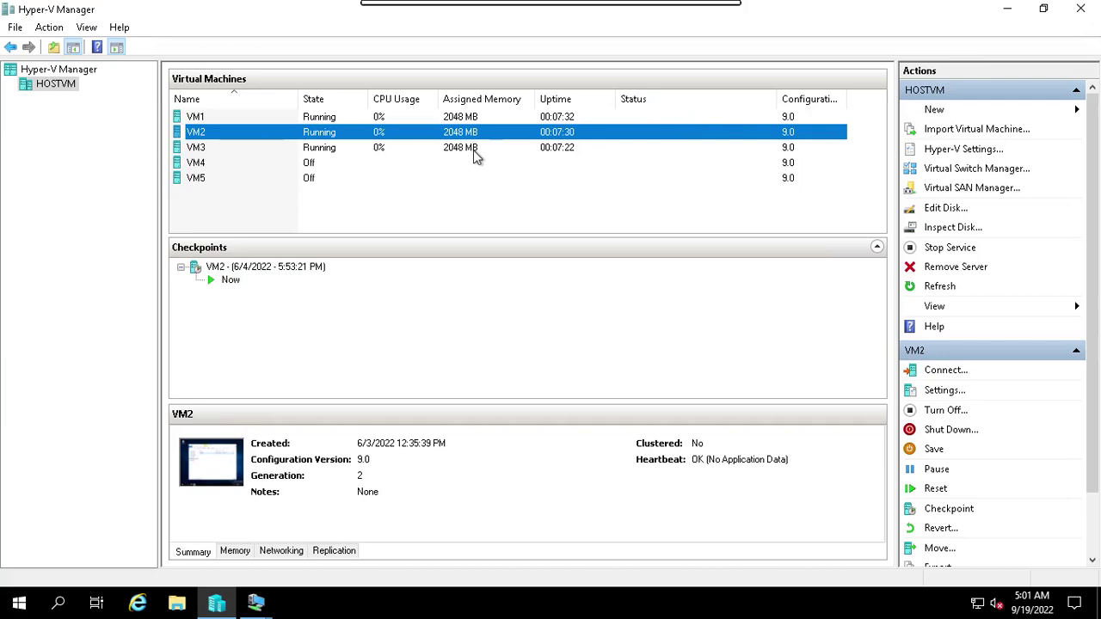
pyautogui.click(469, 150)
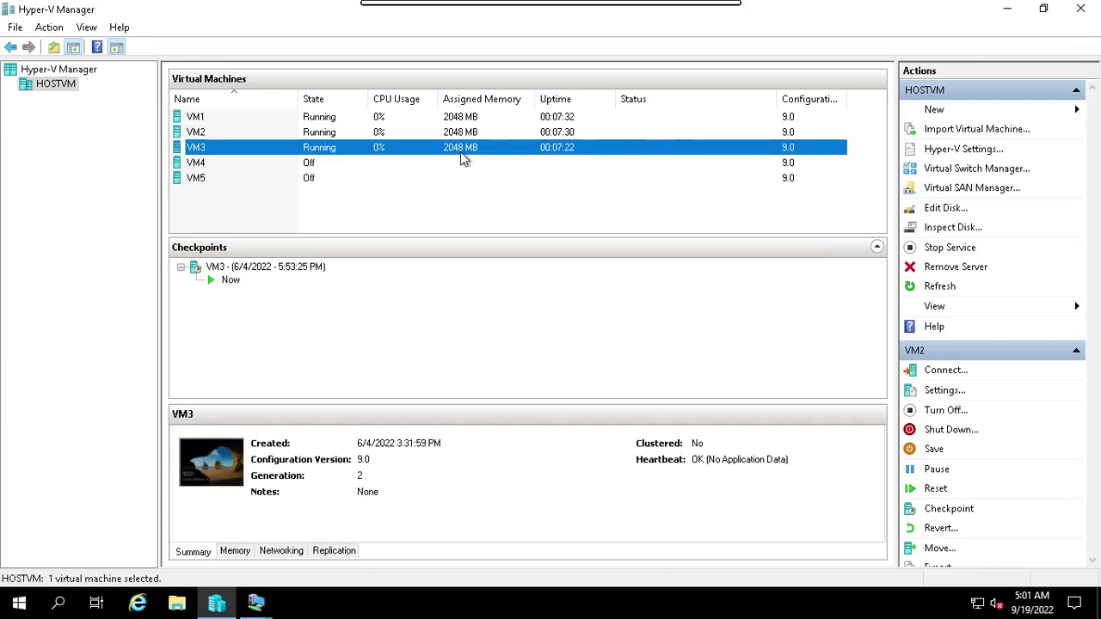
pyautogui.click(931, 371)
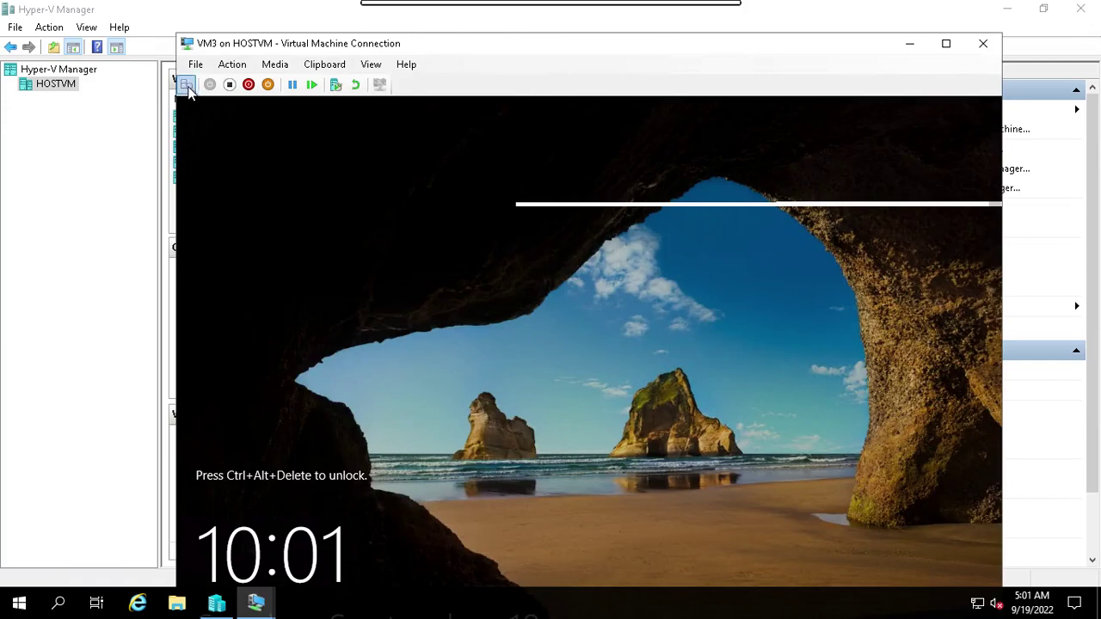
pyautogui.click(186, 85)
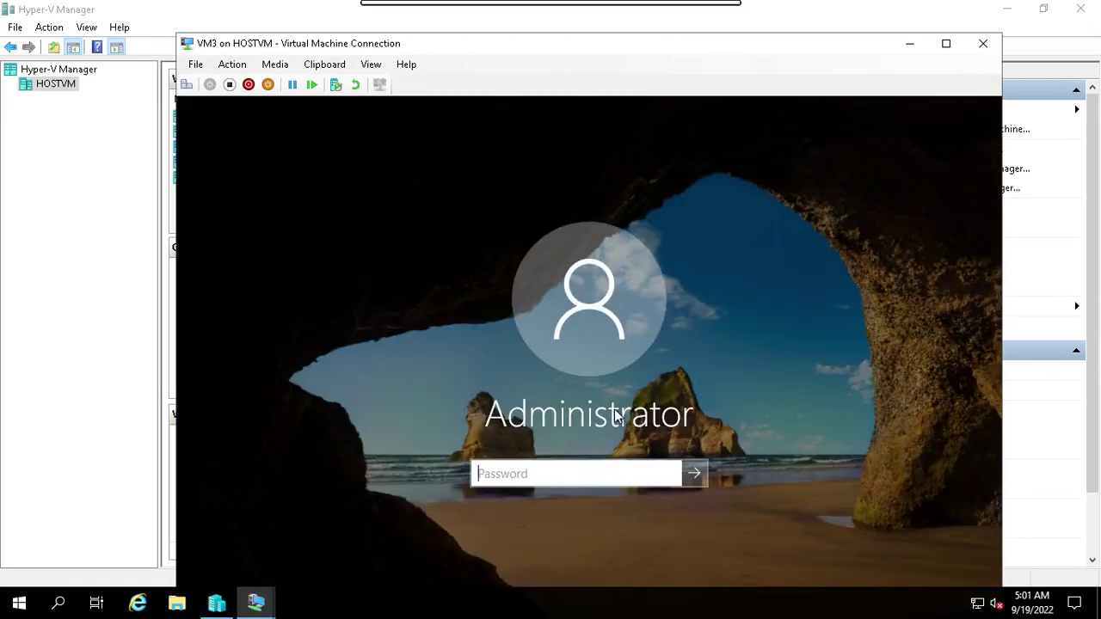
pyautogui.write('*******')
pyautogui.press('Return')
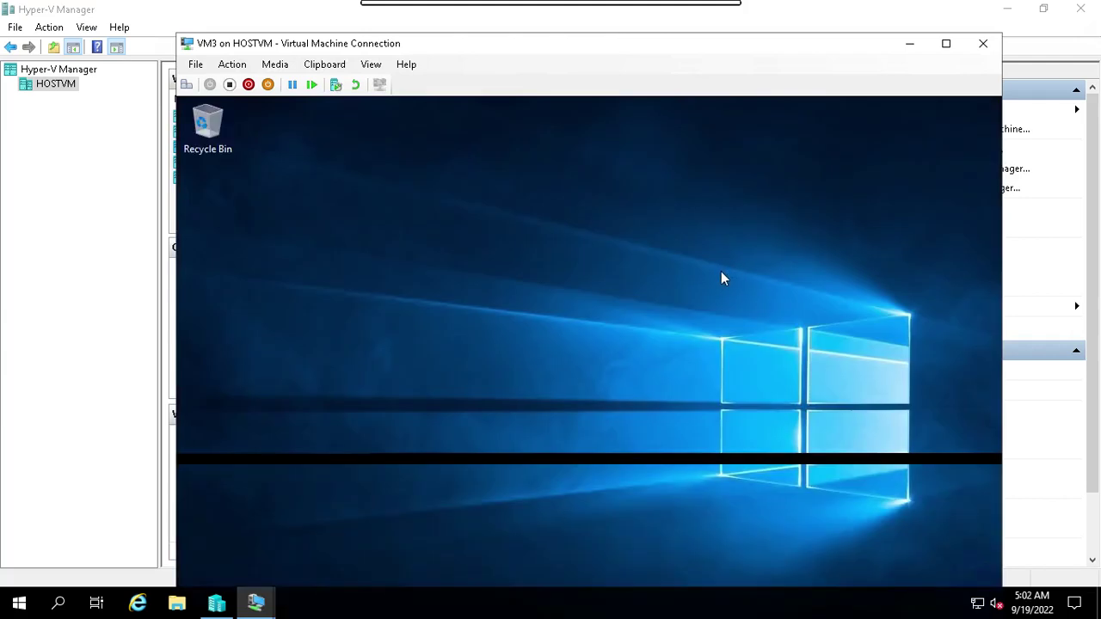
pyautogui.click(946, 43)
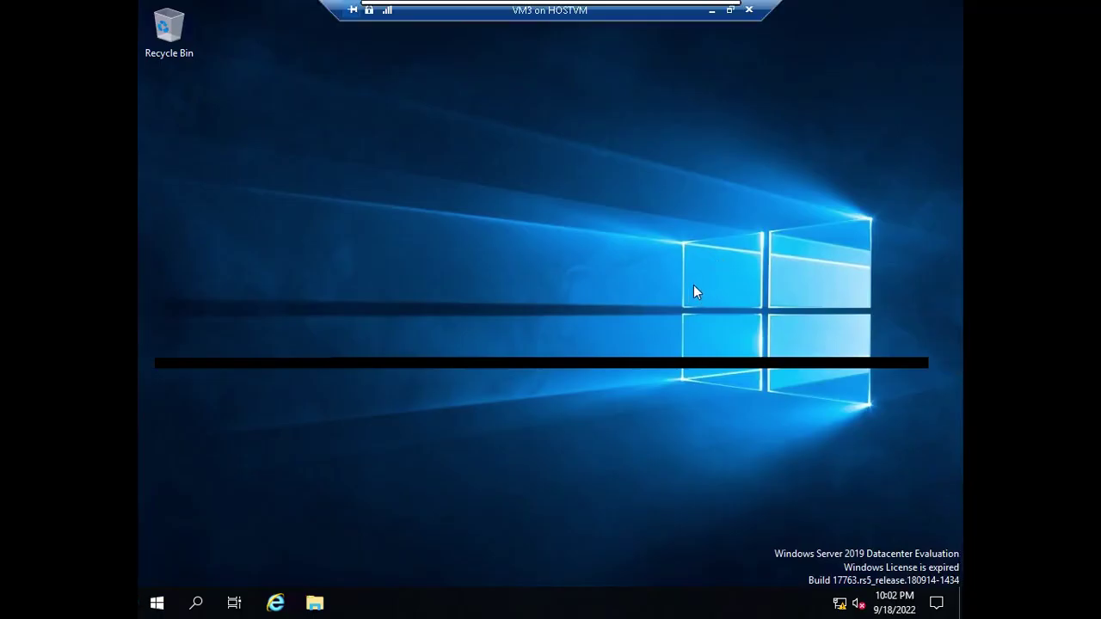
# Step: Open an administrator Command Prompt on VM3 and run ipconfig to confirm address 10.0.0.30
pyautogui.click(157, 603)
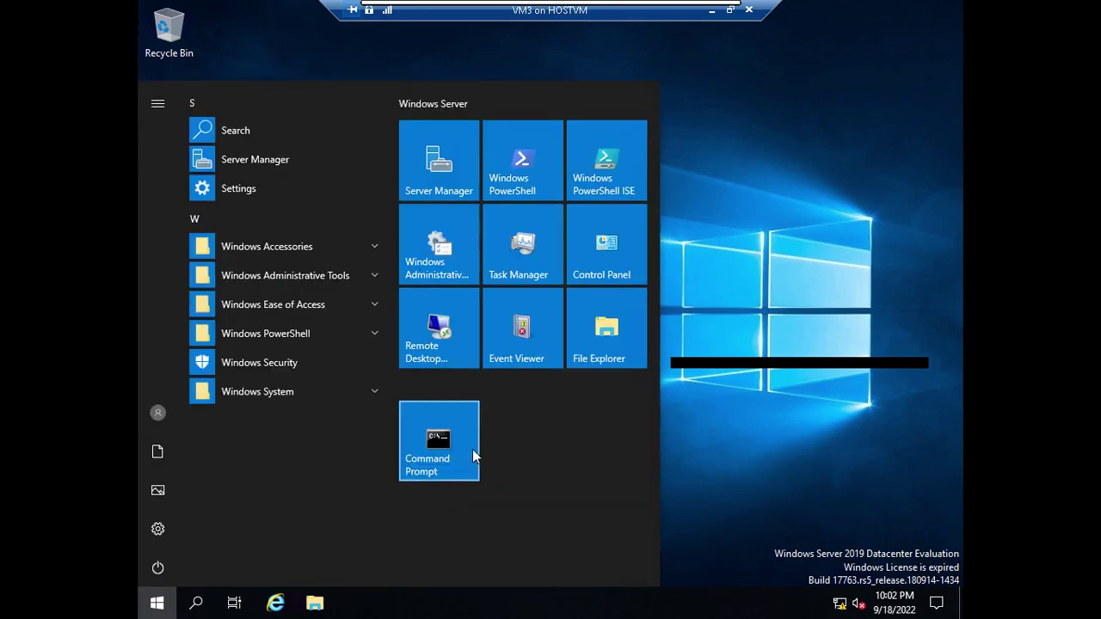
pyautogui.press('Escape')
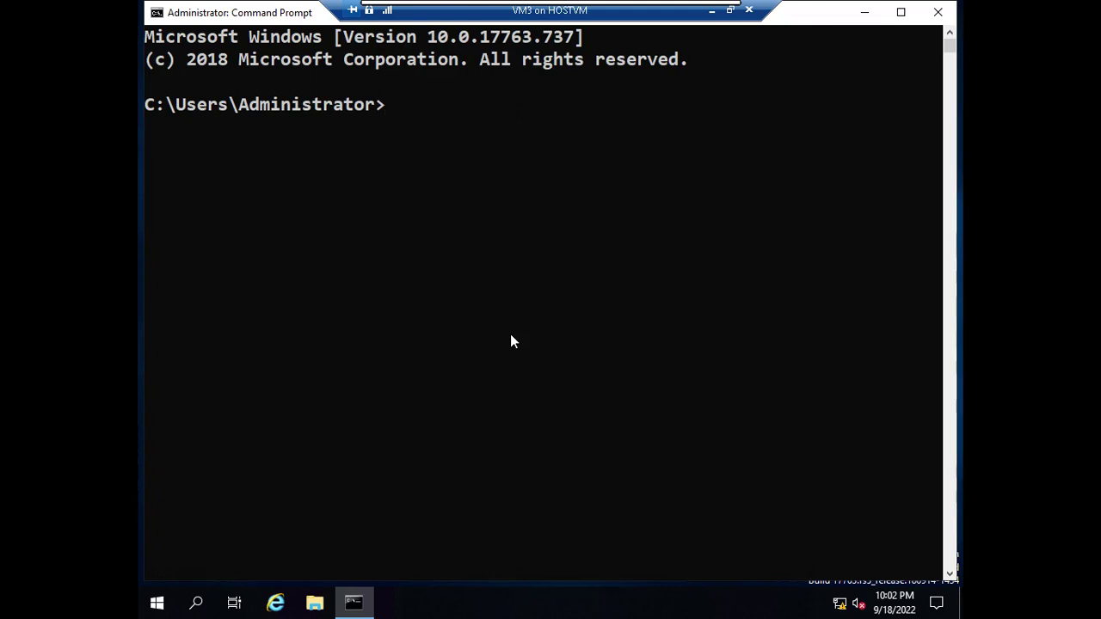
pyautogui.write('ipconfig')
pyautogui.press('Return')
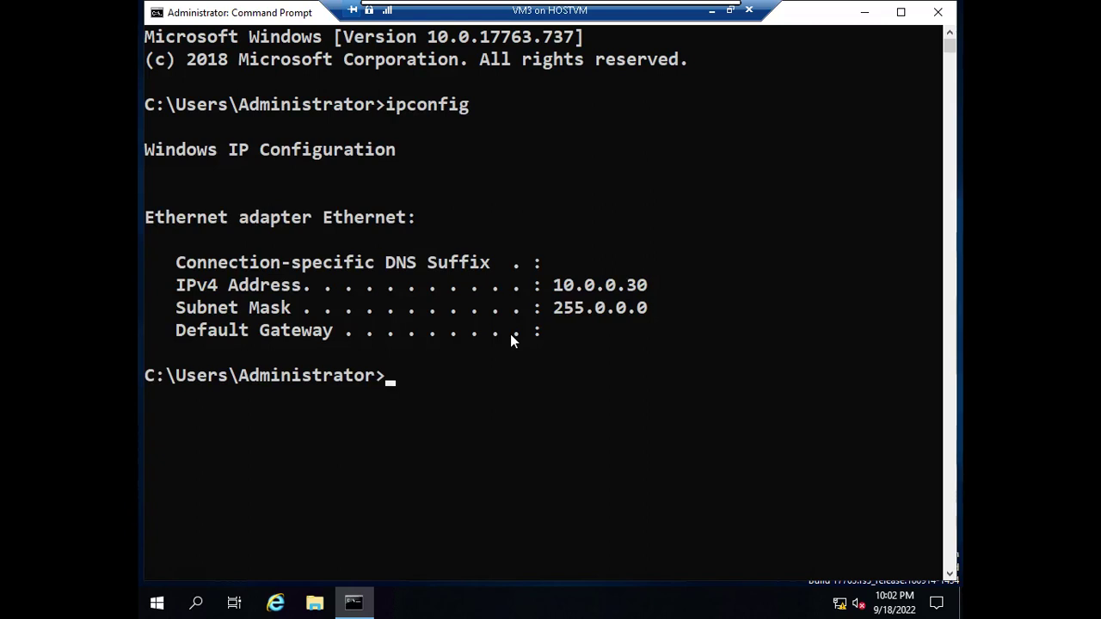
# Step: Ping 10.0.0.10 and 10.0.0.20, getting four replies each with 0% loss, then close the window
pyautogui.write('ping')
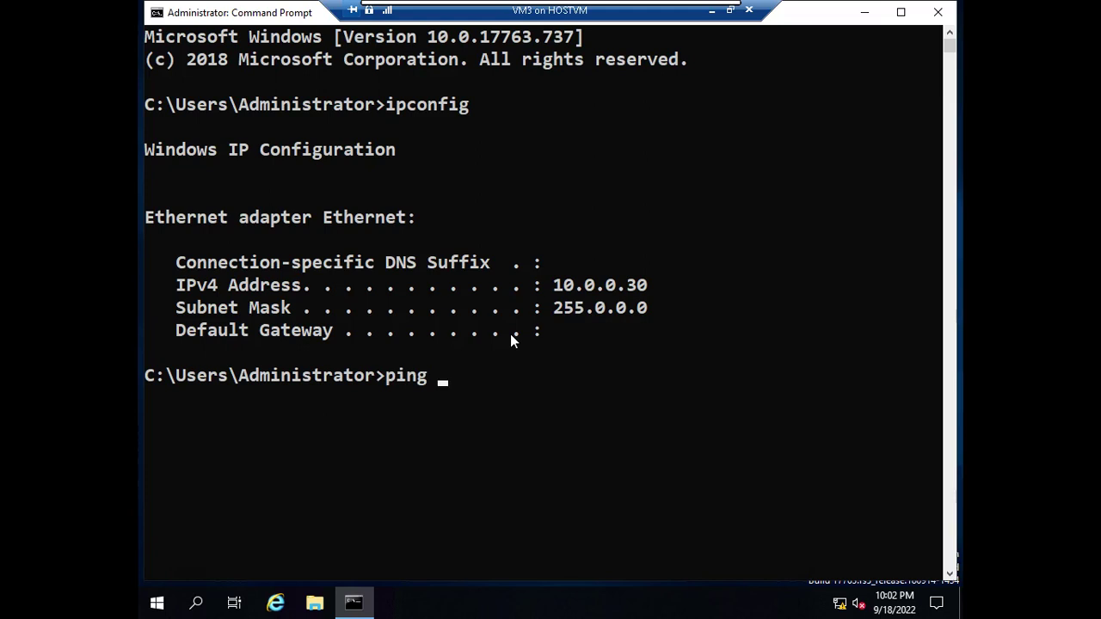
pyautogui.write('10.0.0.10')
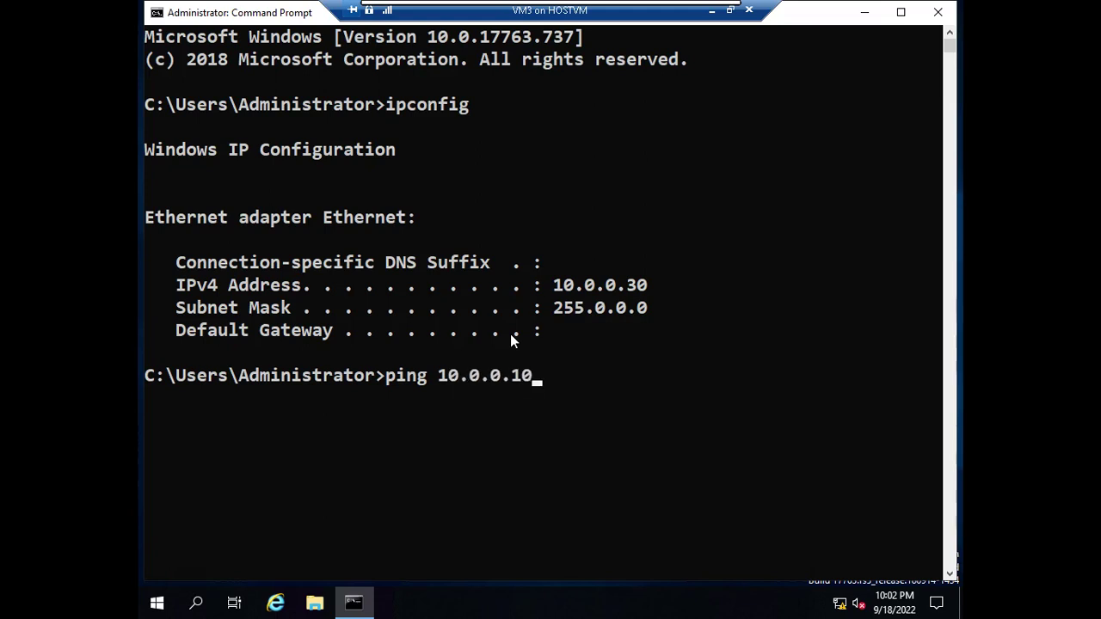
pyautogui.press('Return')
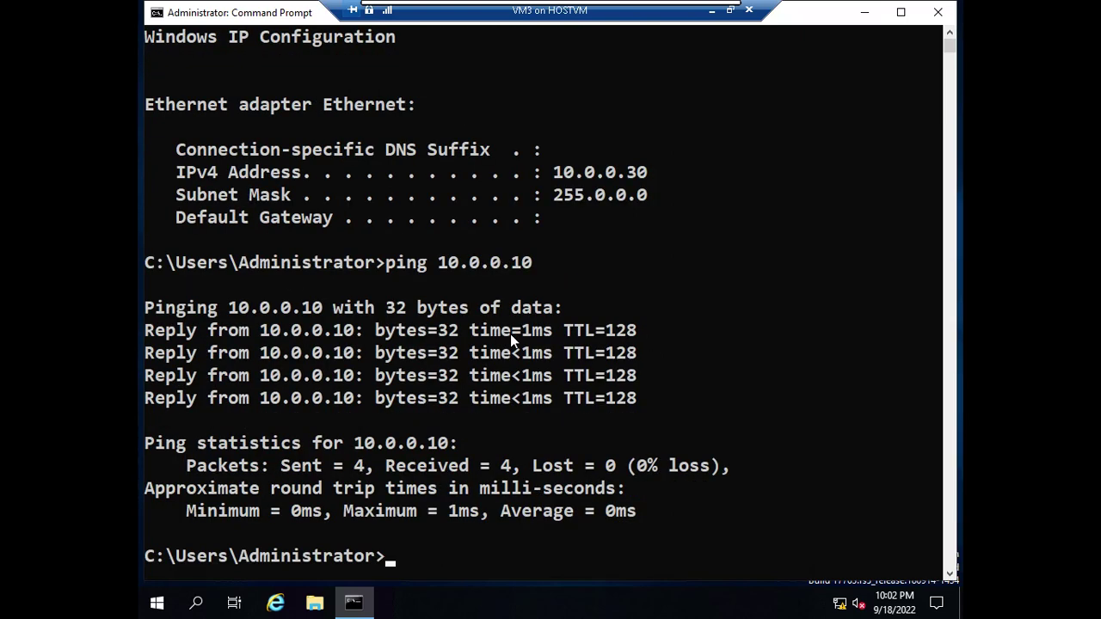
pyautogui.press('Up')
pyautogui.press('BackSpace')
pyautogui.press('BackSpace')
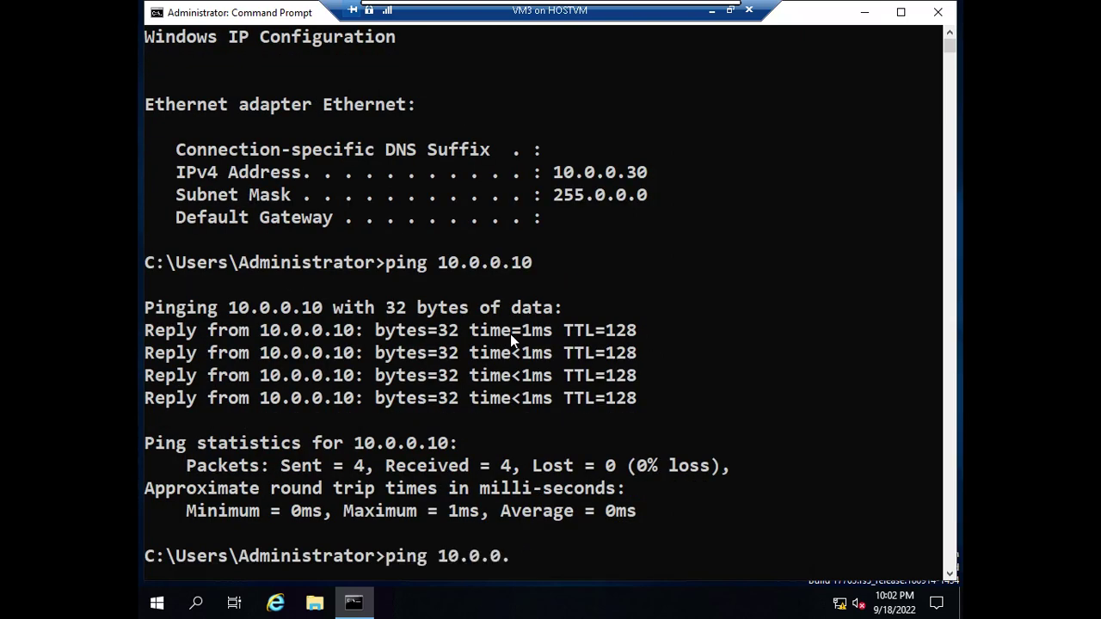
pyautogui.write('20')
pyautogui.press('Return')
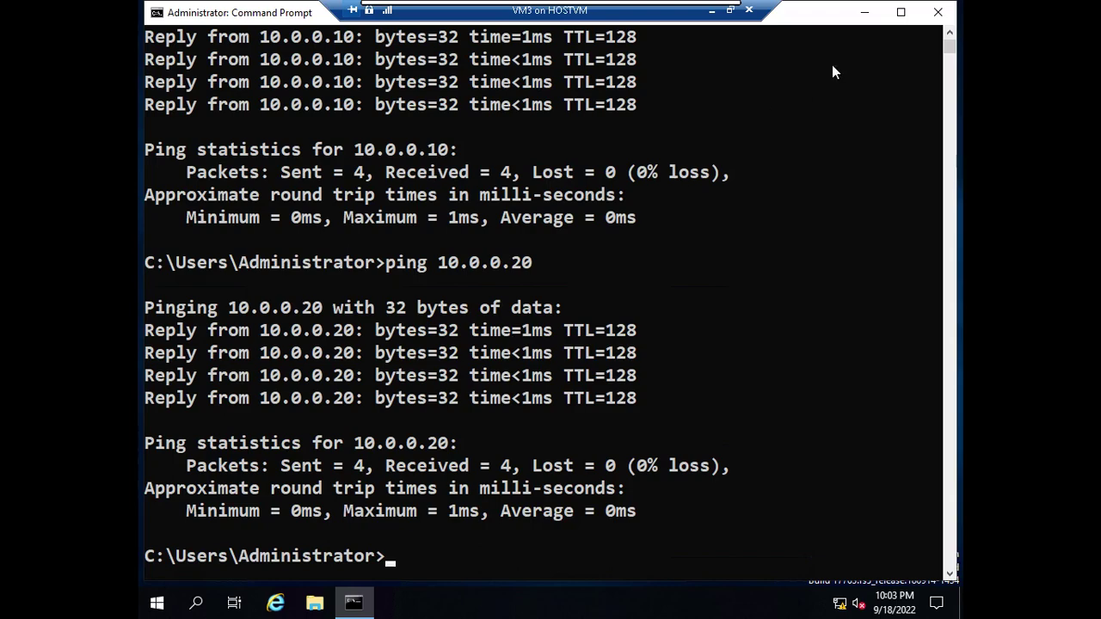
pyautogui.click(938, 15)
# Step: Browse to 10.0.0.20 in Internet Explorer on VM3 to show the recoloured IIS start page
pyautogui.click(289, 607)
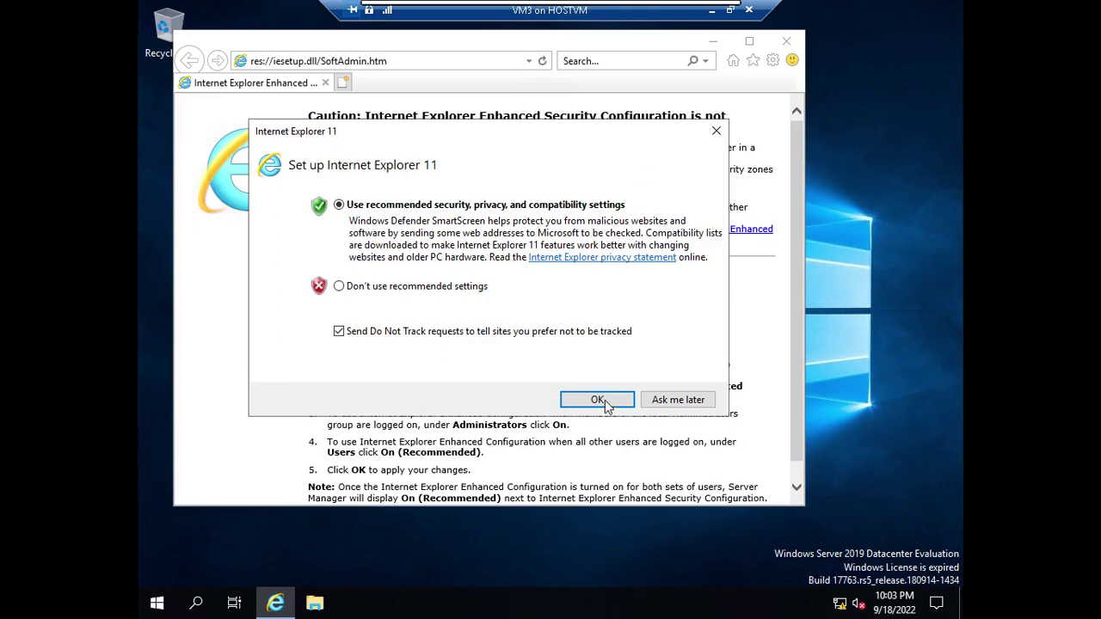
pyautogui.click(609, 402)
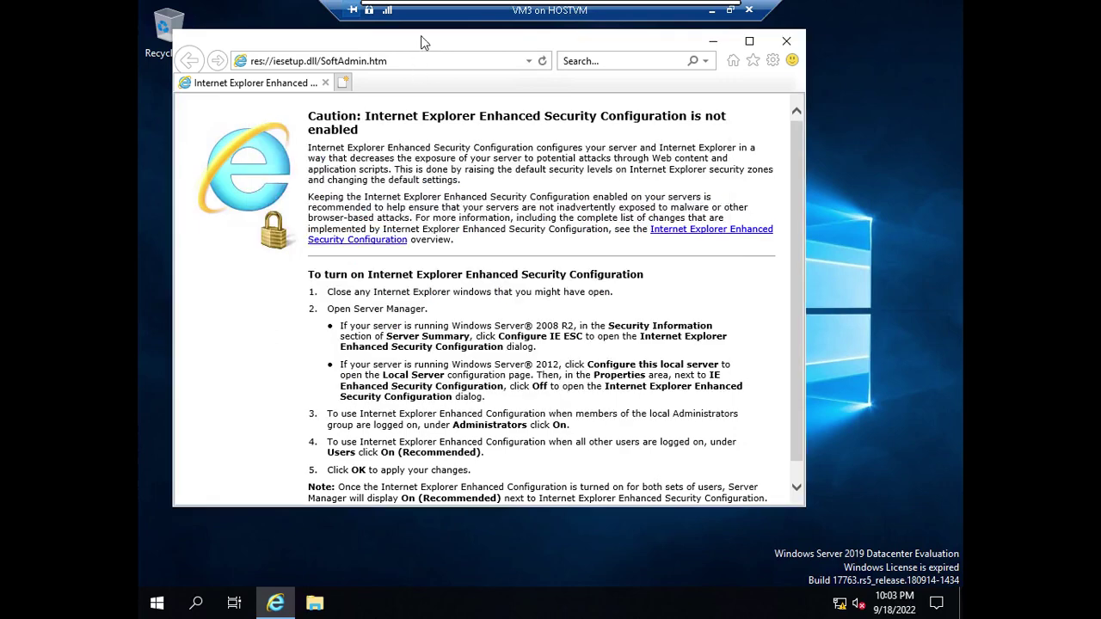
pyautogui.write('0.0.0.20')
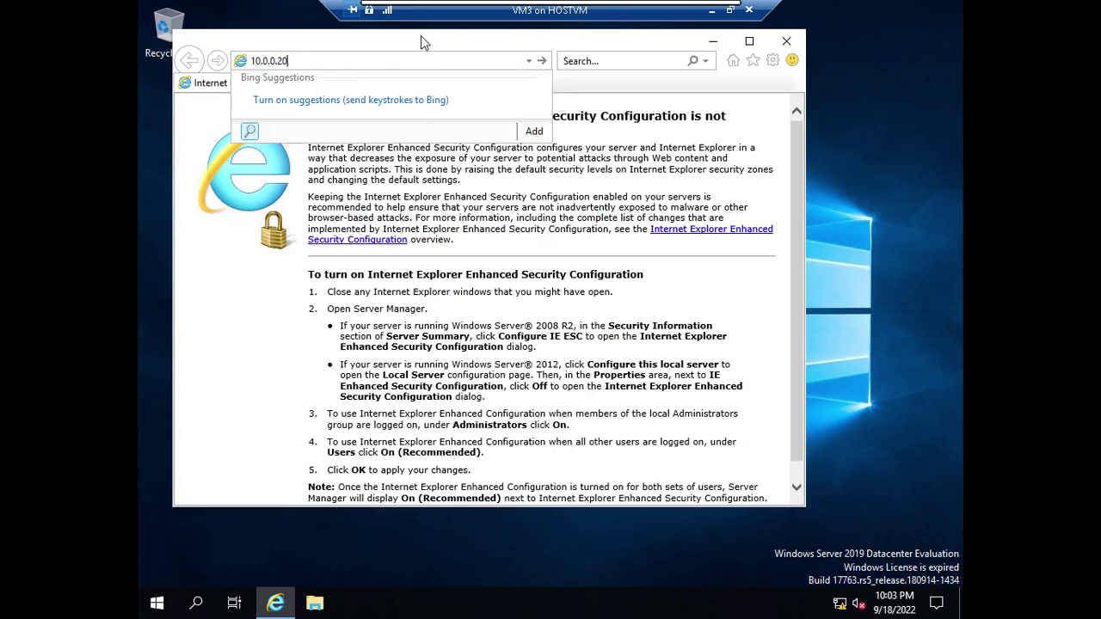
pyautogui.press('Return')
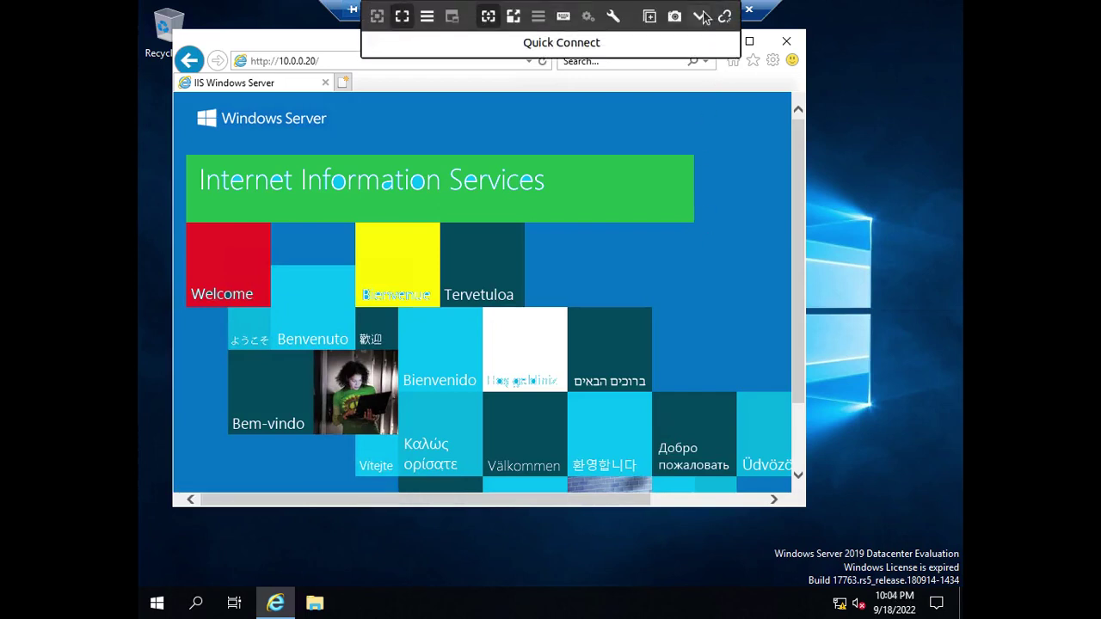
pyautogui.click(693, 12)
# Step: Back in SMART Notebook, draw a dashed-pen arrow from VM3 to VM2's Web server
pyautogui.click(29, 215)
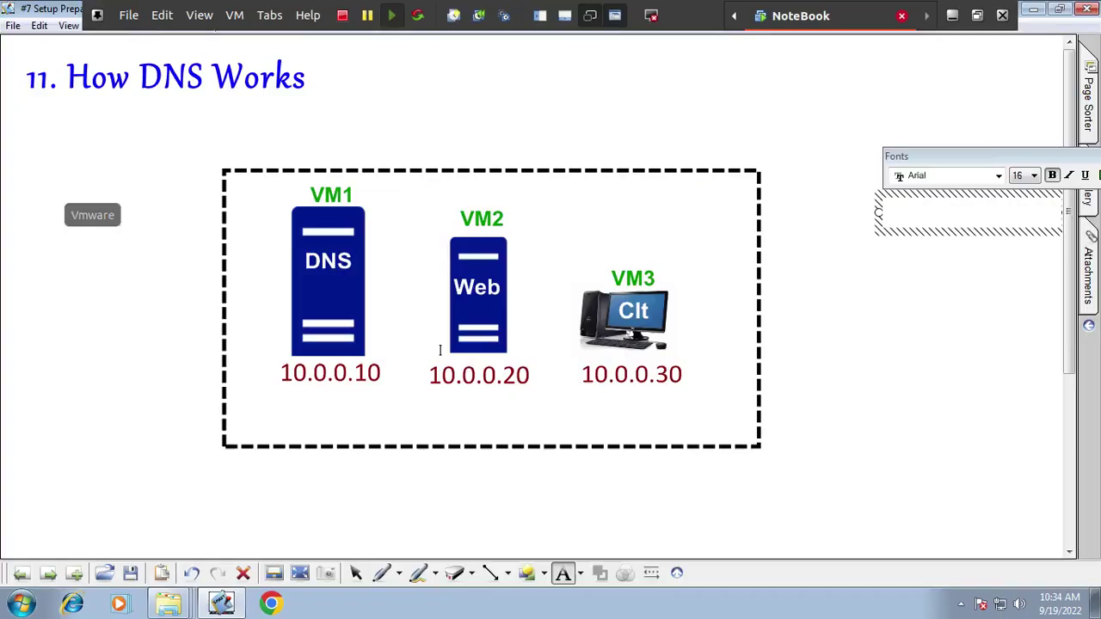
pyautogui.click(691, 457)
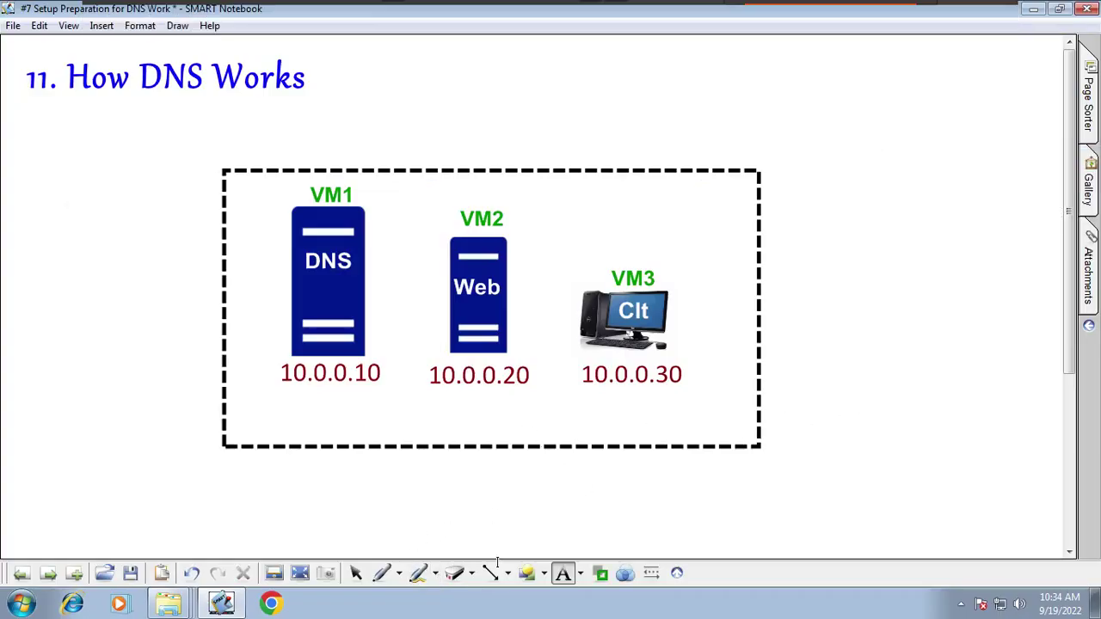
pyautogui.click(383, 573)
pyautogui.click(430, 467)
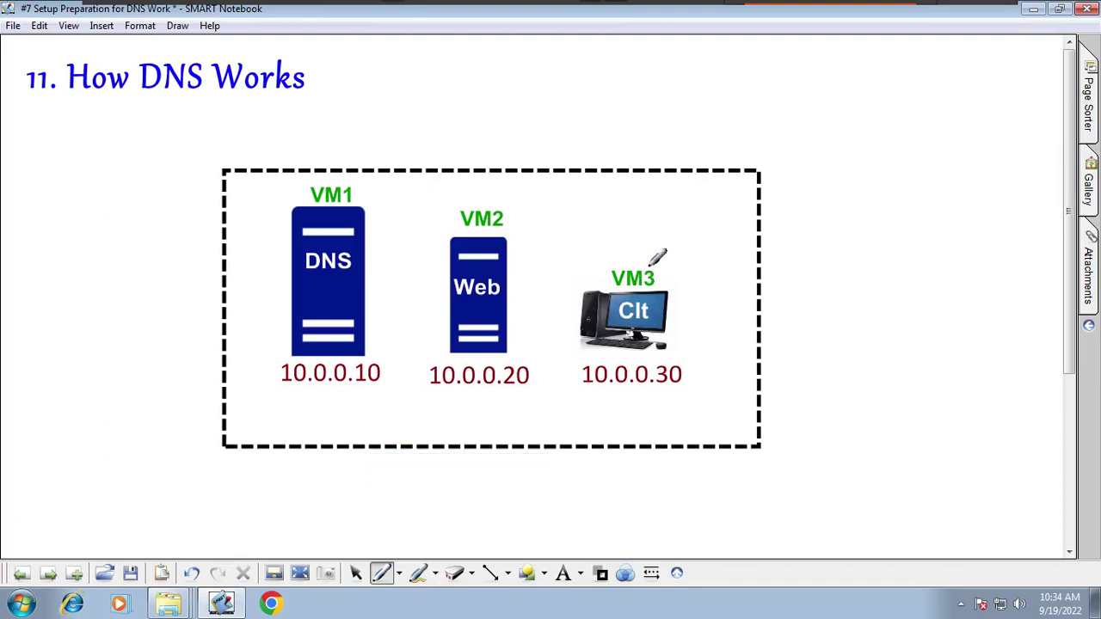
pyautogui.moveTo(645, 256)
pyautogui.mouseDown()
pyautogui.moveTo(590, 232)
pyautogui.moveTo(521, 246)
pyautogui.mouseUp()
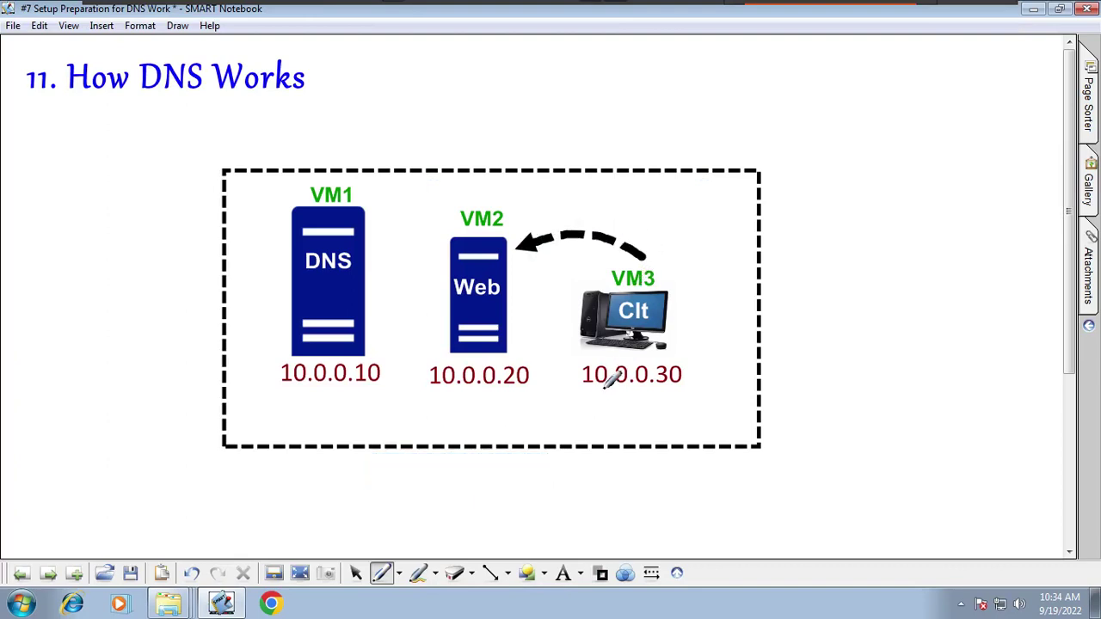
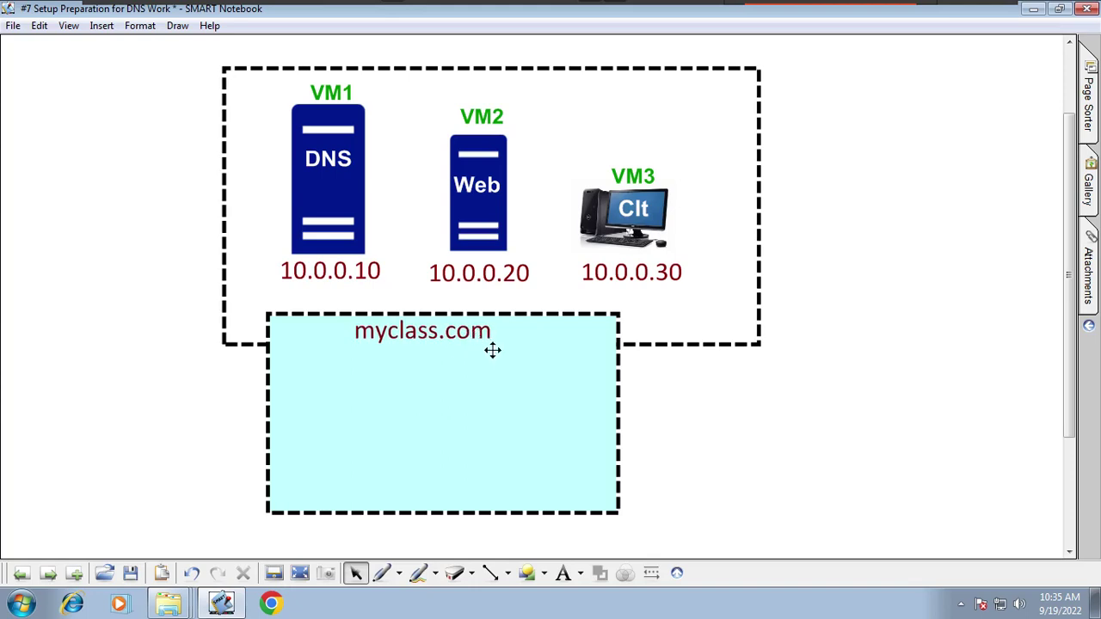
# Step: Write 'NS - VM1' and 'SoA - VM1' in green Arial 16 inside the cyan box
pyautogui.click(572, 572)
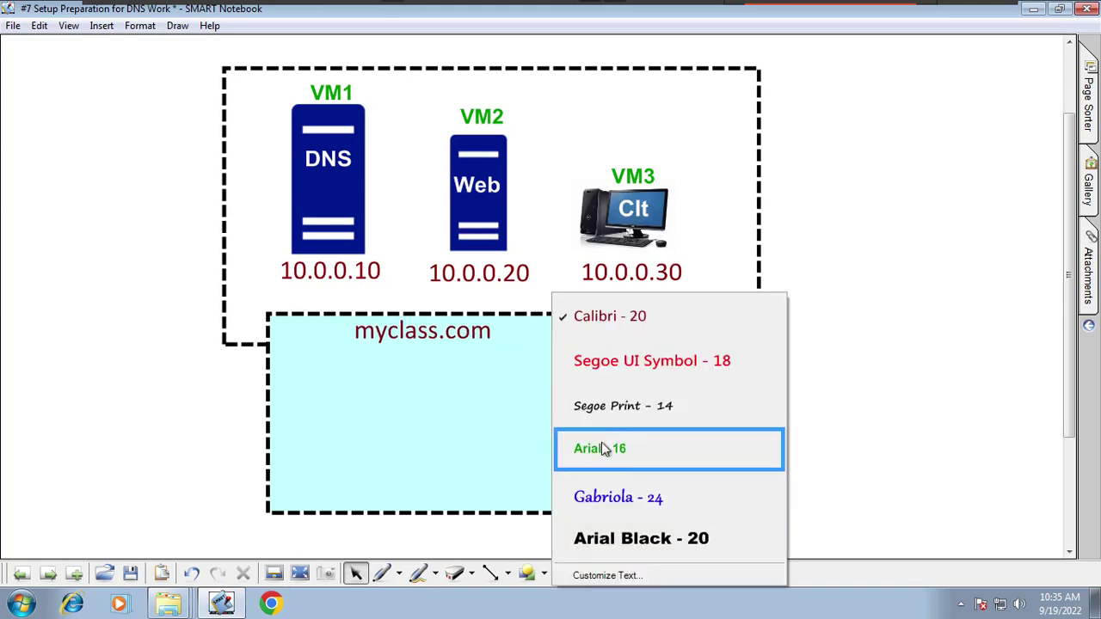
pyautogui.click(602, 447)
pyautogui.click(284, 353)
pyautogui.moveTo(285, 353); pyautogui.dragTo(579, 400)
pyautogui.write('NS')
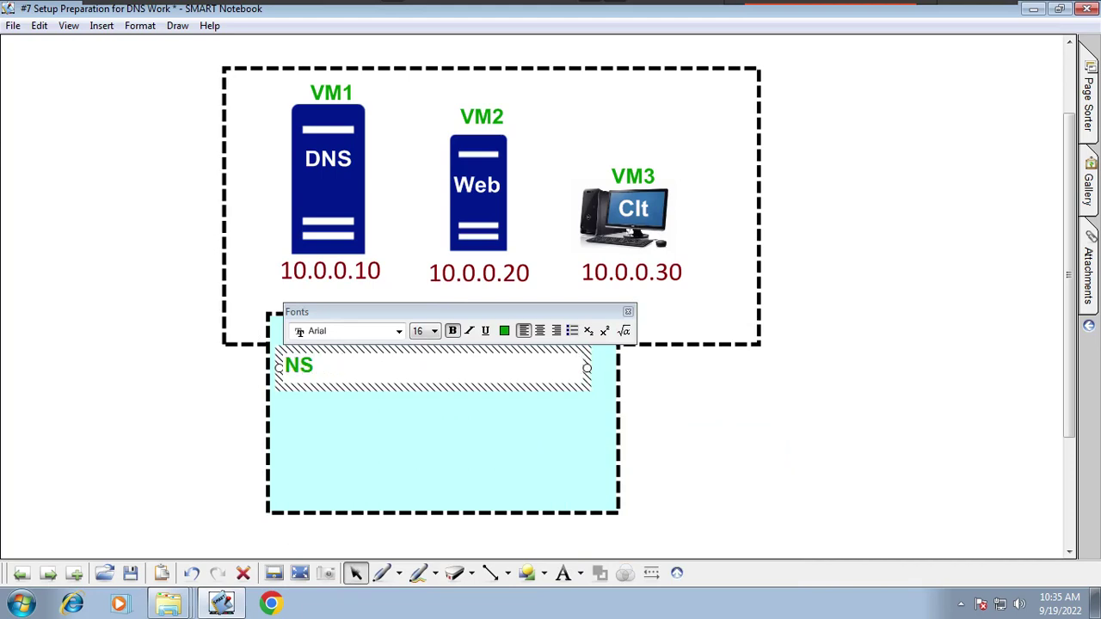
pyautogui.write('    -    10.0.0.10')
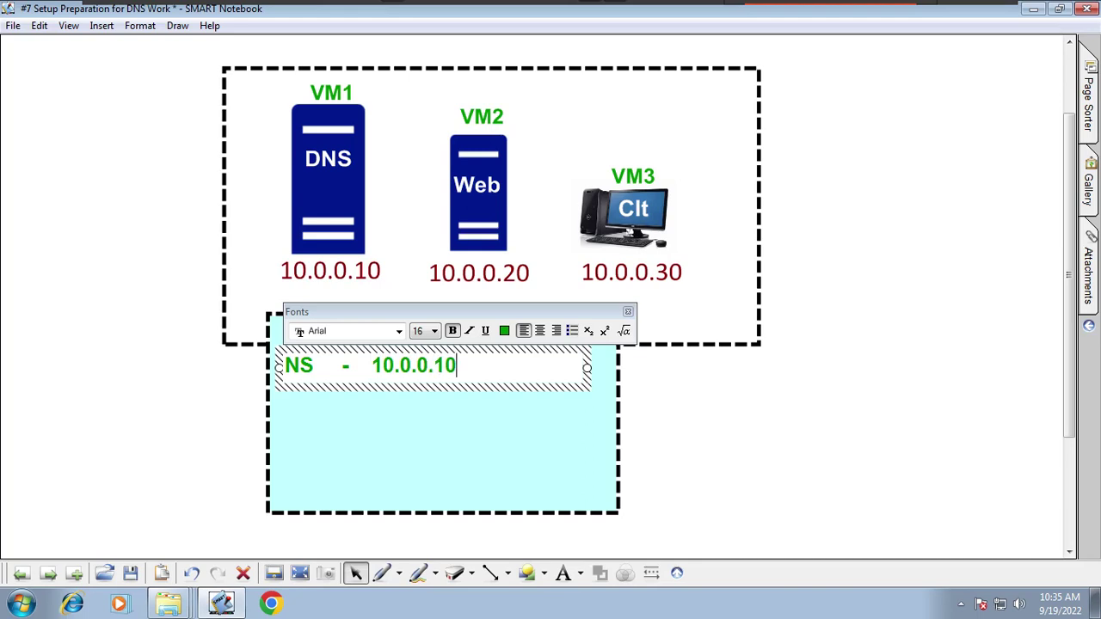
pyautogui.press('BackSpace')
pyautogui.press('BackSpace')
pyautogui.press('BackSpace')
pyautogui.press('BackSpace')
pyautogui.press('BackSpace')
pyautogui.press('BackSpace')
pyautogui.press('BackSpace')
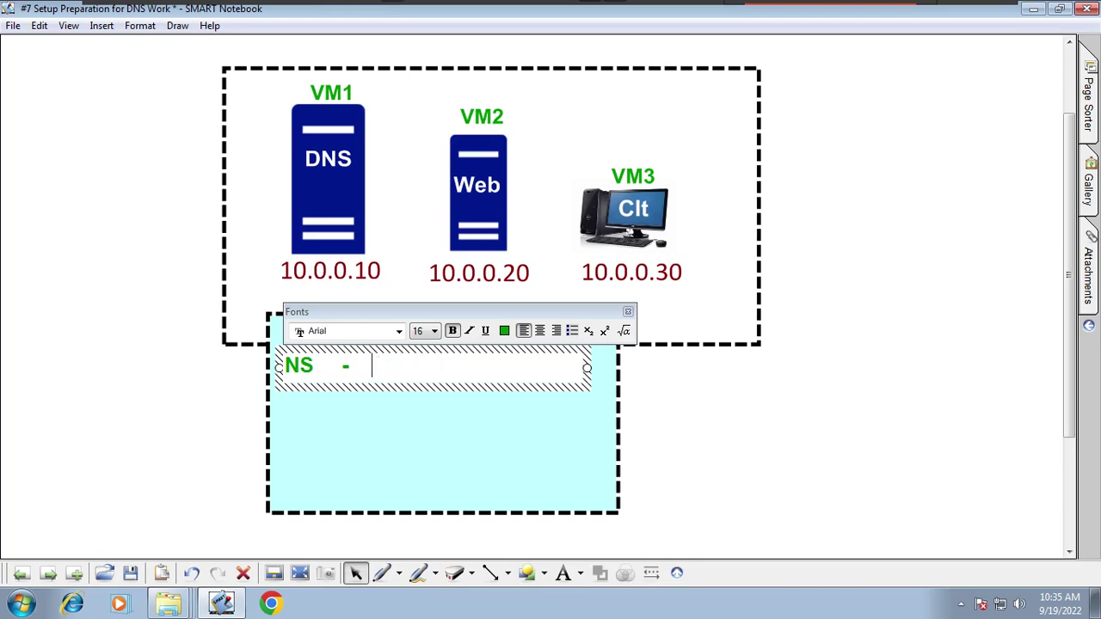
pyautogui.write('VM1')
pyautogui.press('Return')
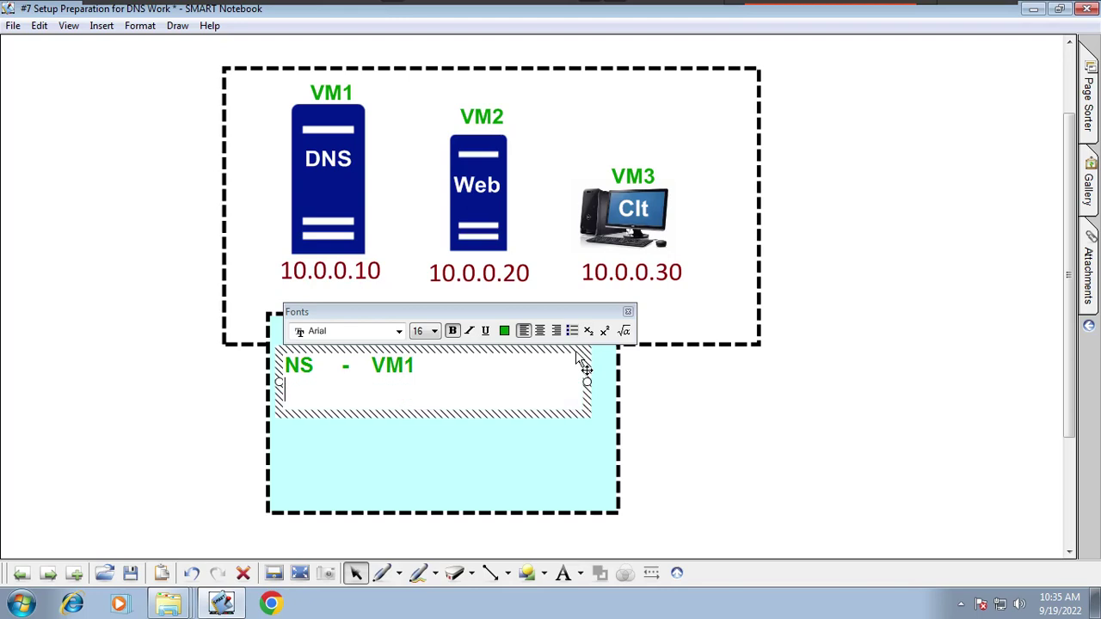
pyautogui.write('SO')
pyautogui.press('BackSpace')
pyautogui.write('oA')
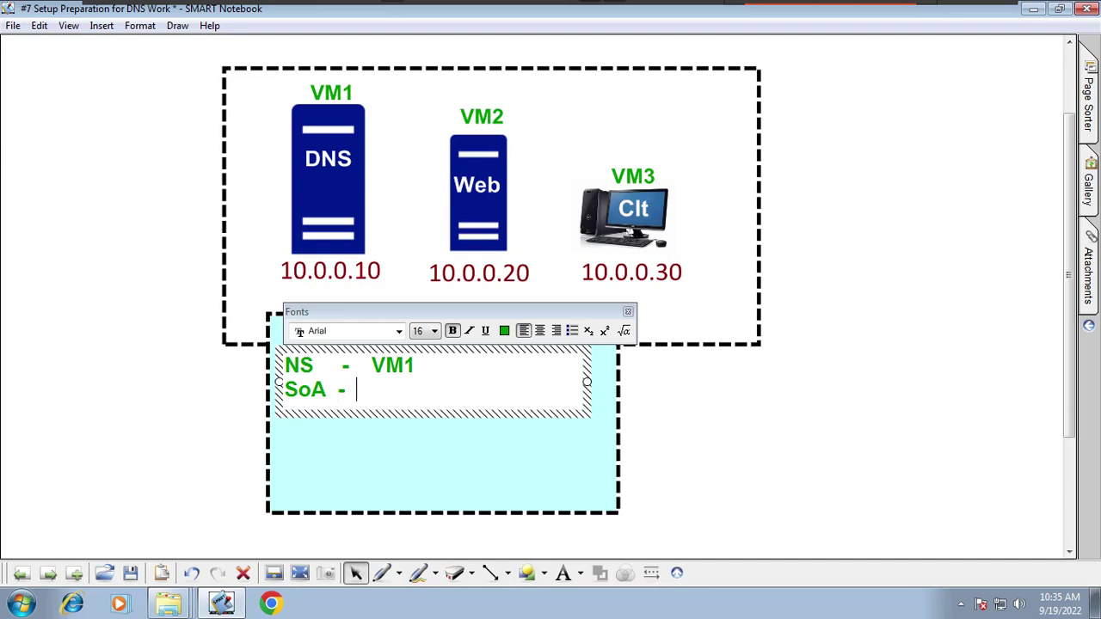
pyautogui.write('  -     VM1')
pyautogui.click(762, 410)
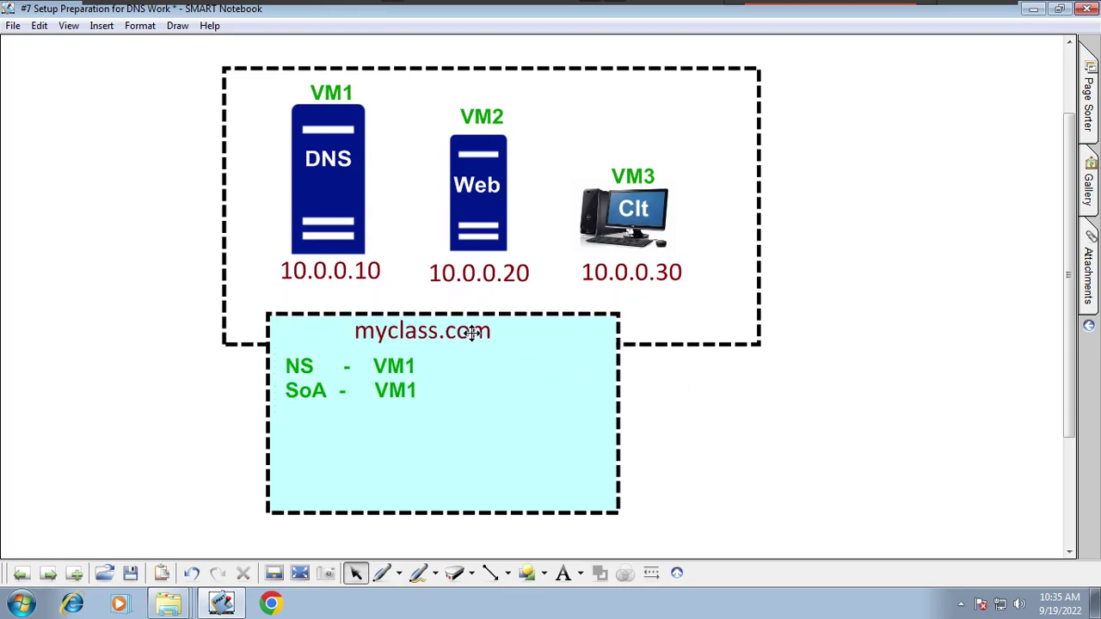
# Step: Move the myclass.com label up under 10.0.0.10 and colour it dark red
pyautogui.moveTo(475, 342); pyautogui.dragTo(407, 312)
pyautogui.click(602, 574)
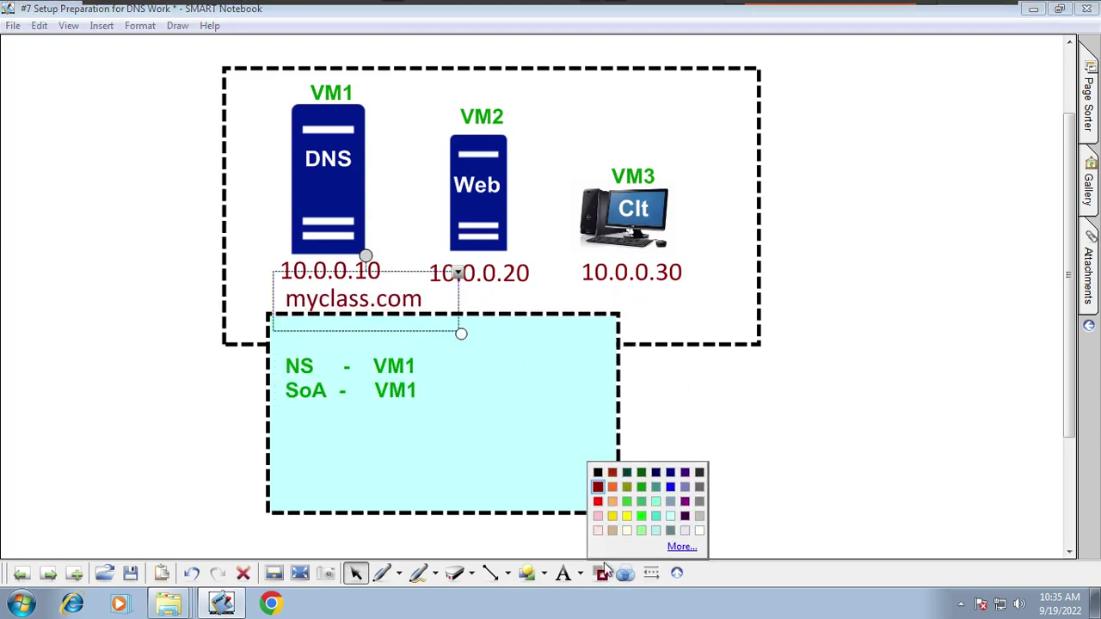
pyautogui.click(597, 491)
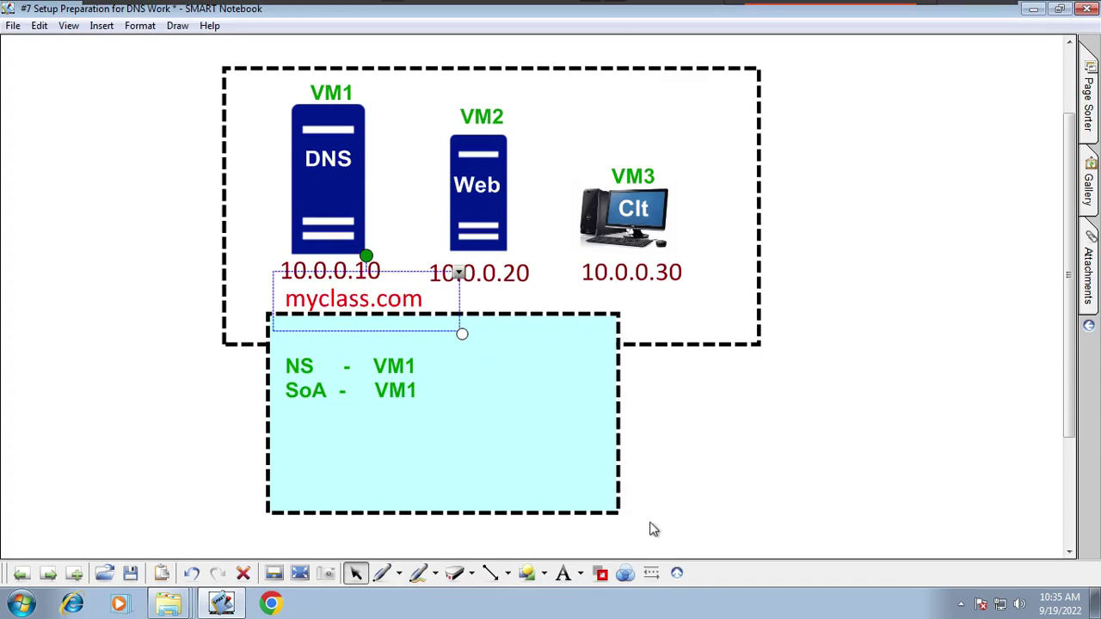
pyautogui.click(758, 401)
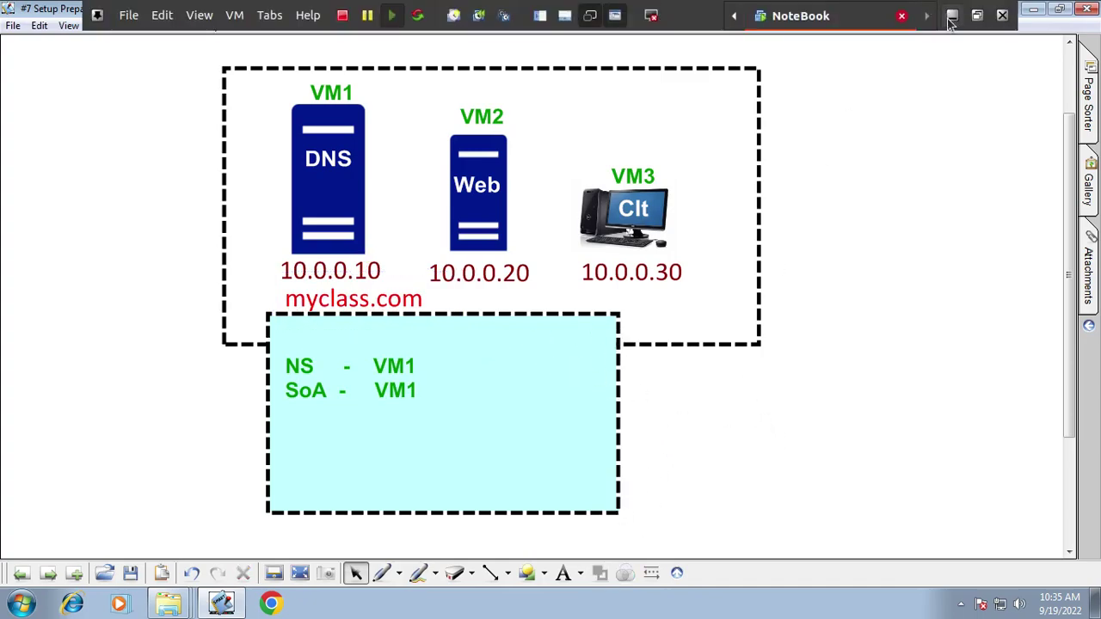
# Step: Minimize the VM3 session, then connect to VM1 from Hyper-V Manager and maximize its console
pyautogui.click(950, 16)
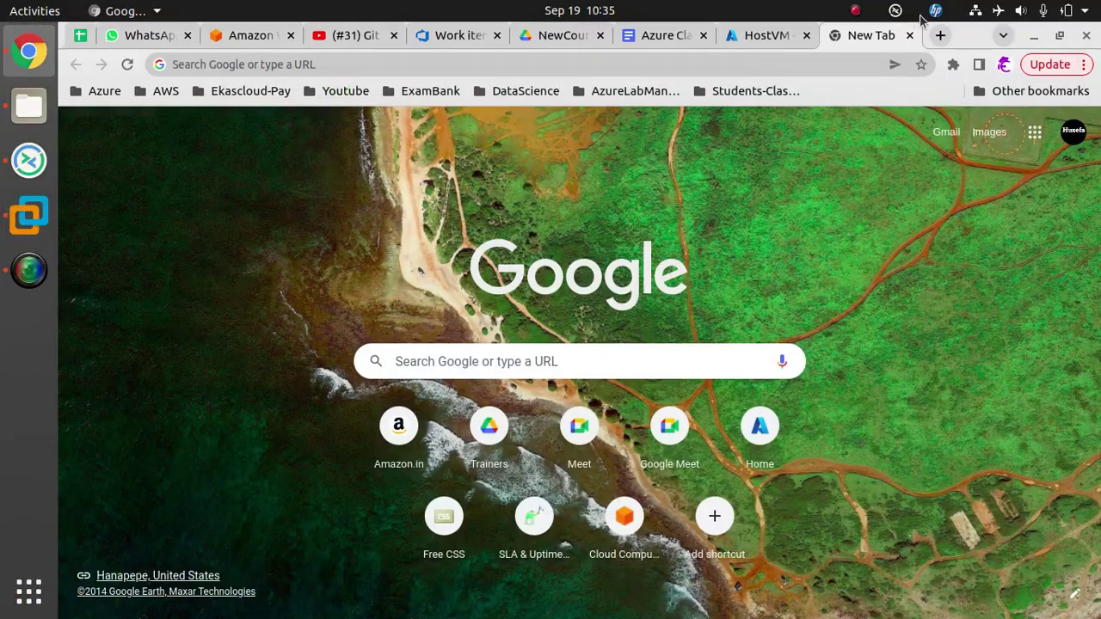
pyautogui.click(28, 160)
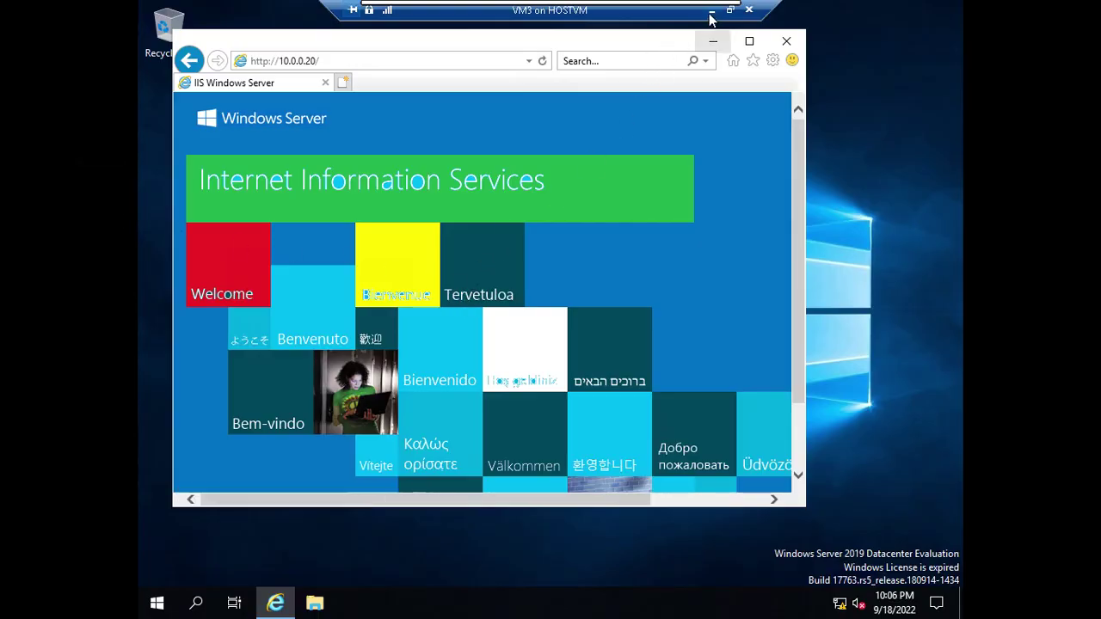
pyautogui.click(712, 10)
pyautogui.click(223, 117)
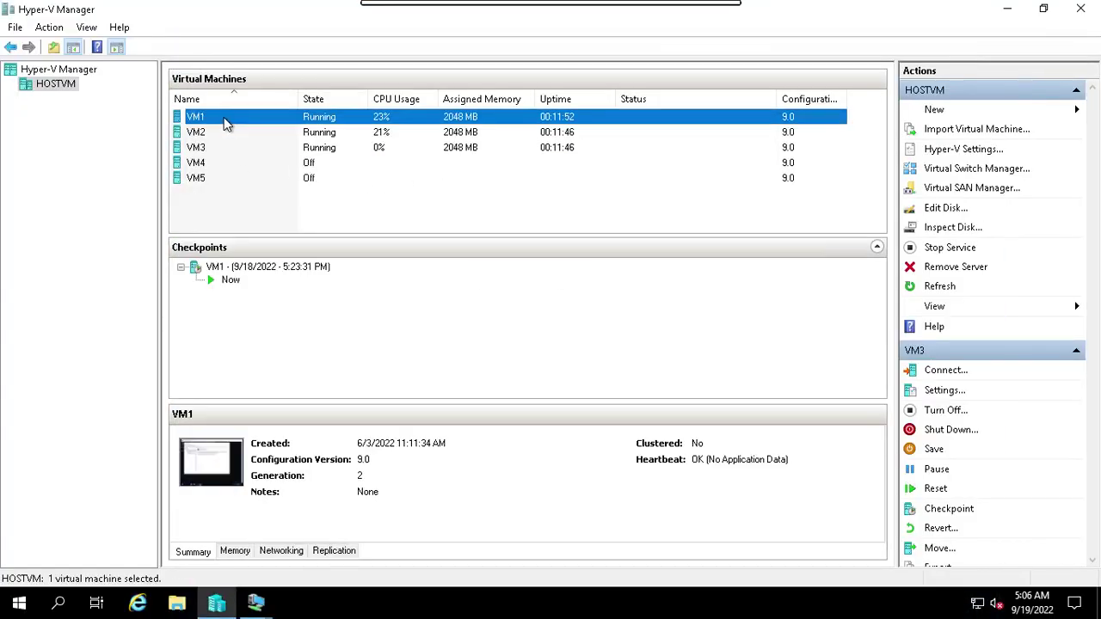
pyautogui.click(224, 117)
pyautogui.click(954, 377)
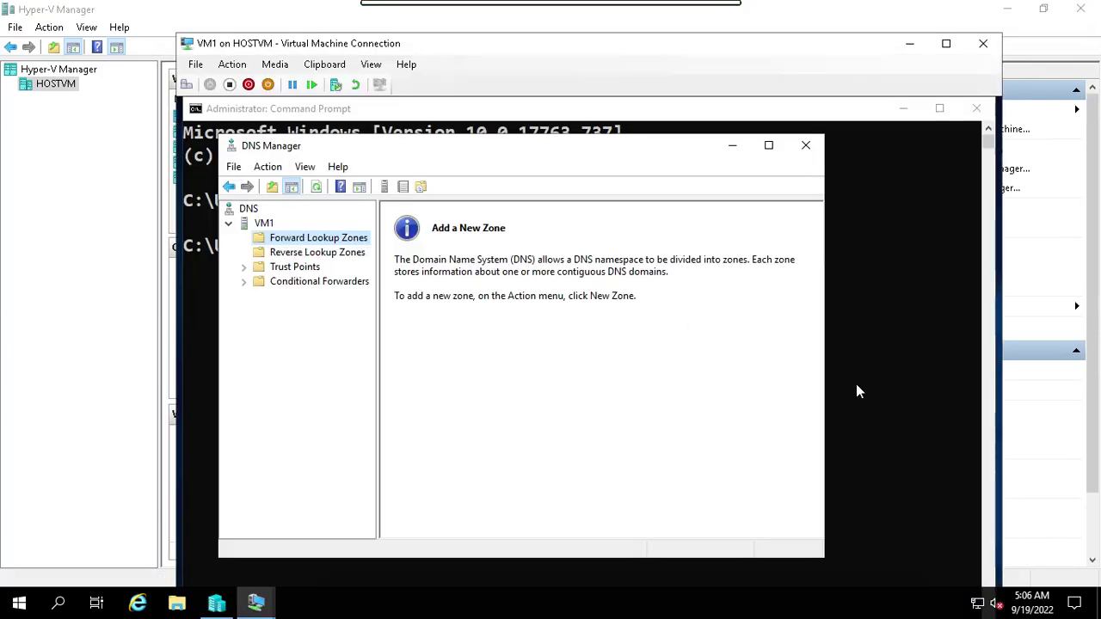
pyautogui.click(944, 45)
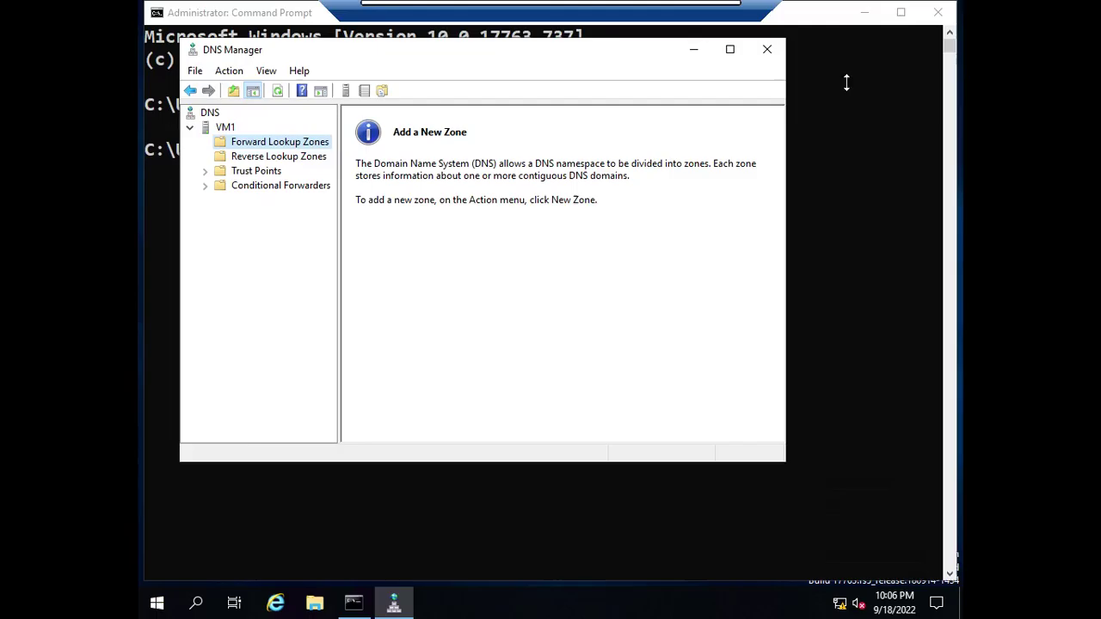
# Step: Run the New Zone wizard for primary zone myclass.com, file myclass.com.dns, dynamic updates disallowed
pyautogui.rightClick(320, 146)
pyautogui.click(347, 152)
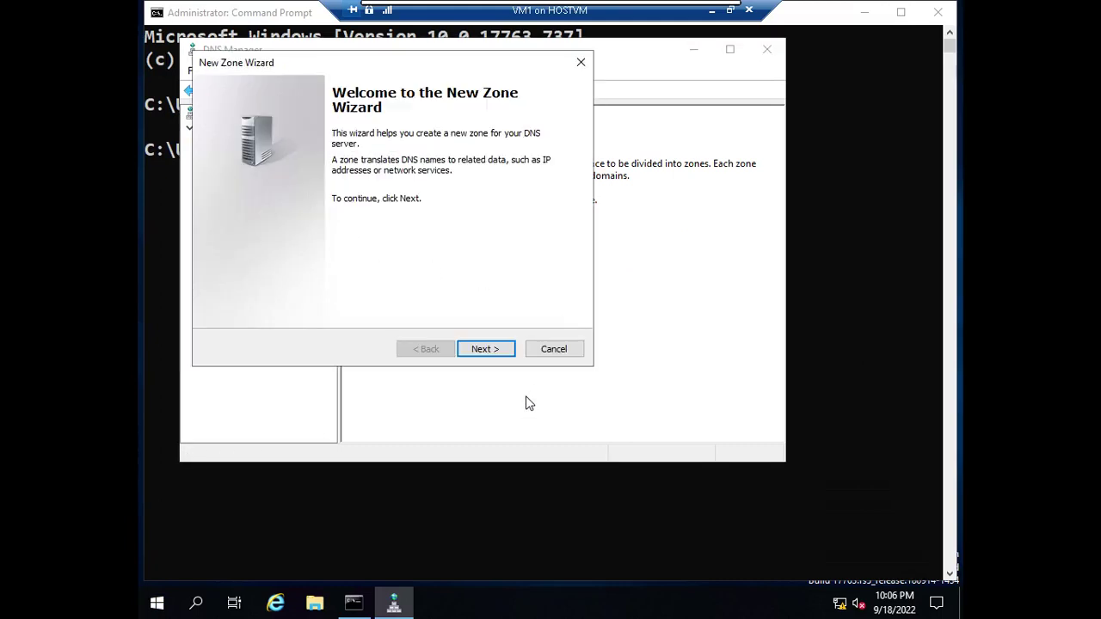
pyautogui.click(507, 350)
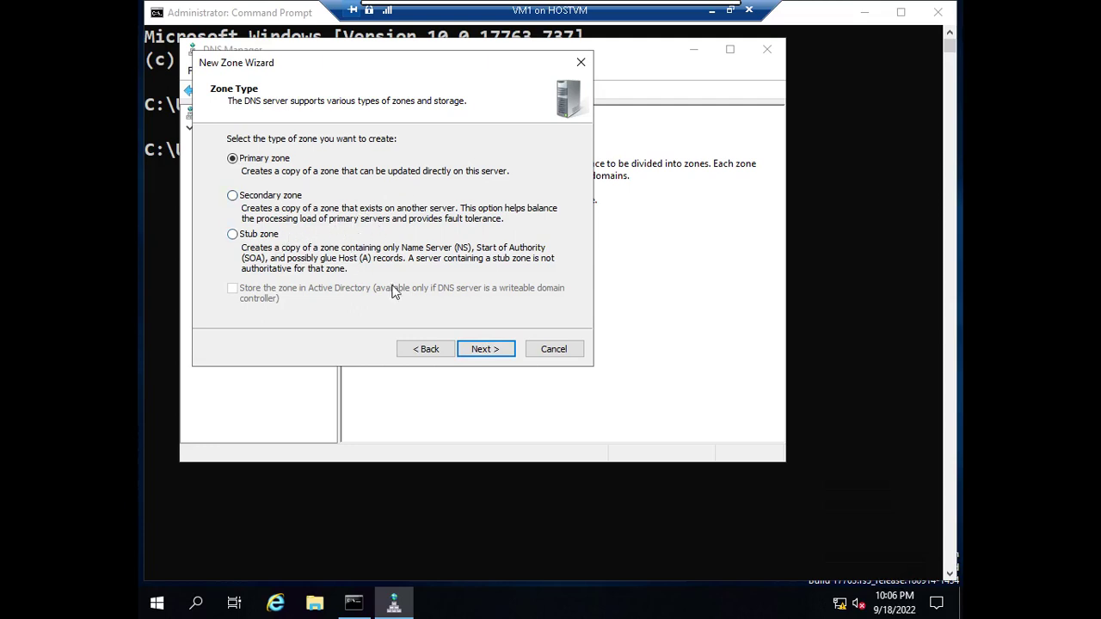
pyautogui.click(485, 349)
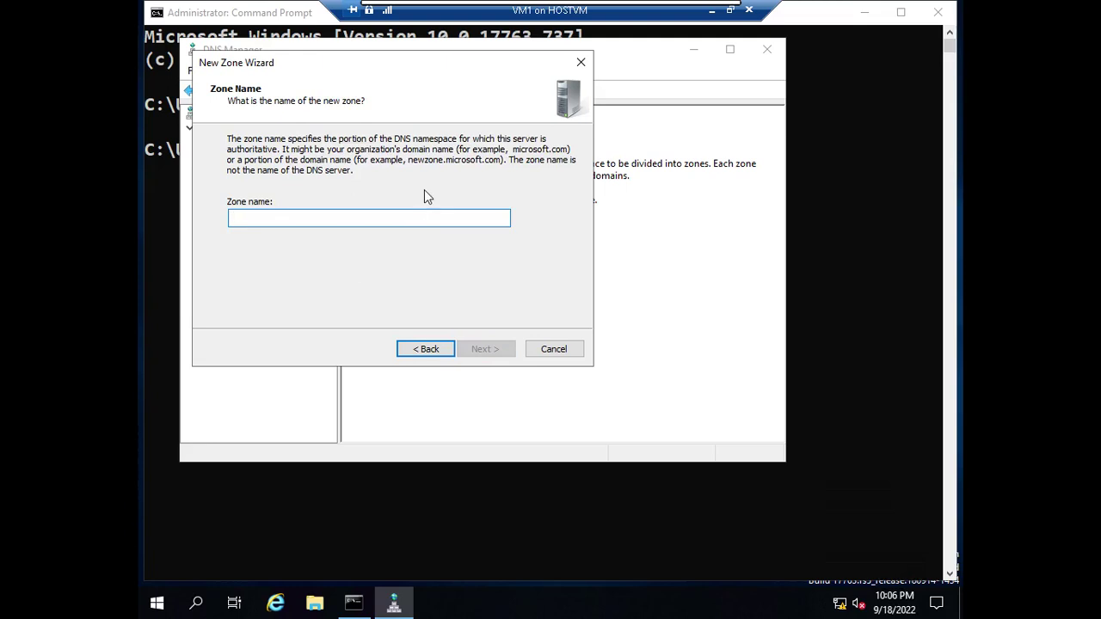
pyautogui.write('myclass.com')
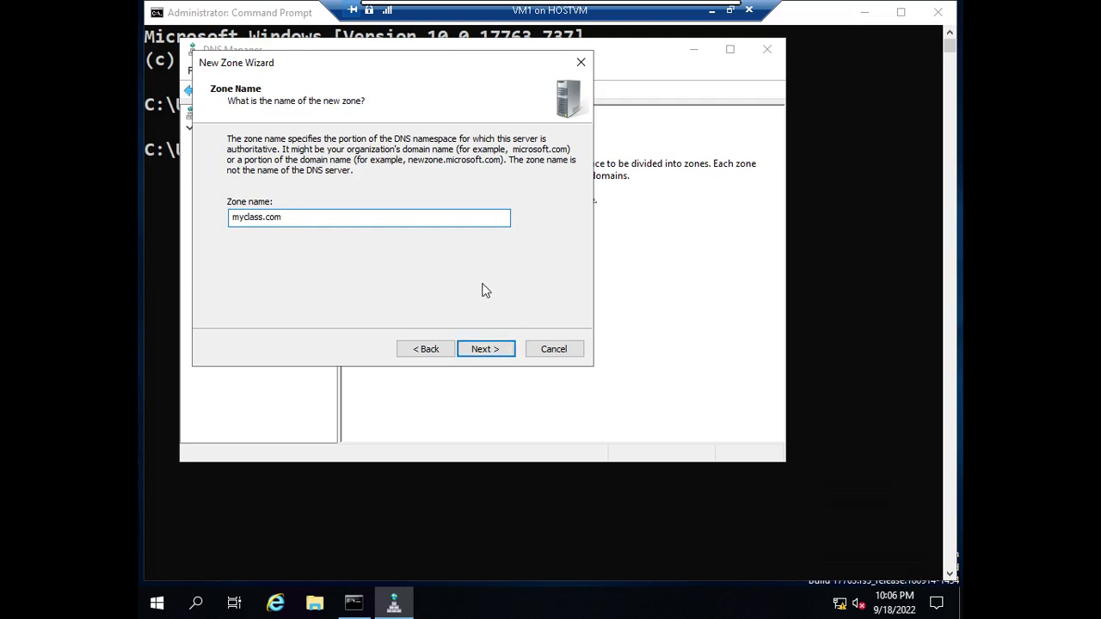
pyautogui.click(505, 356)
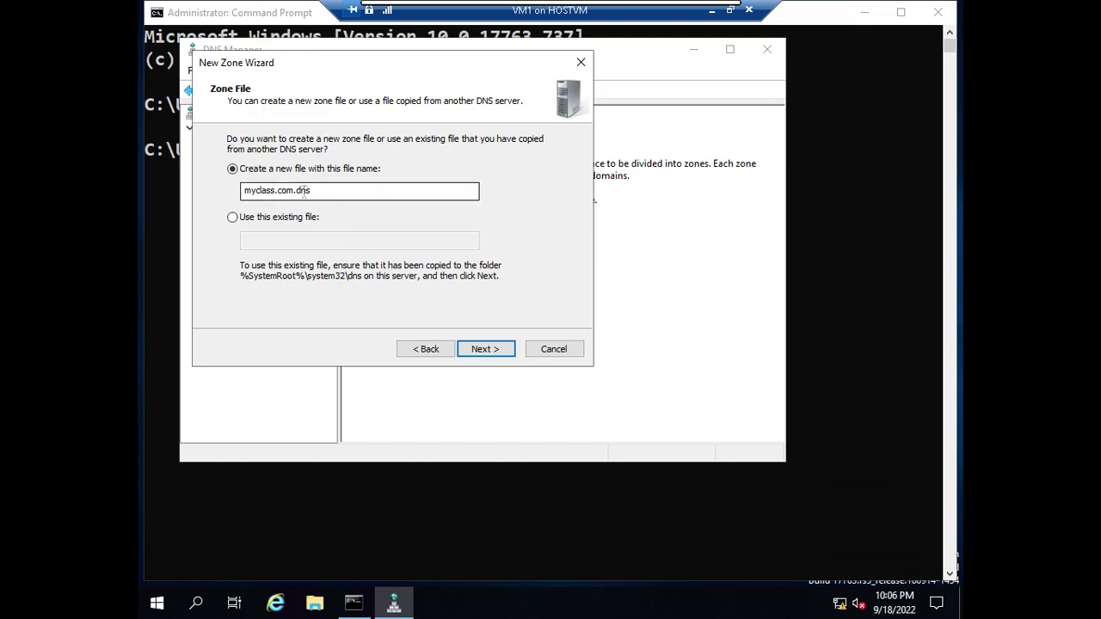
pyautogui.click(487, 353)
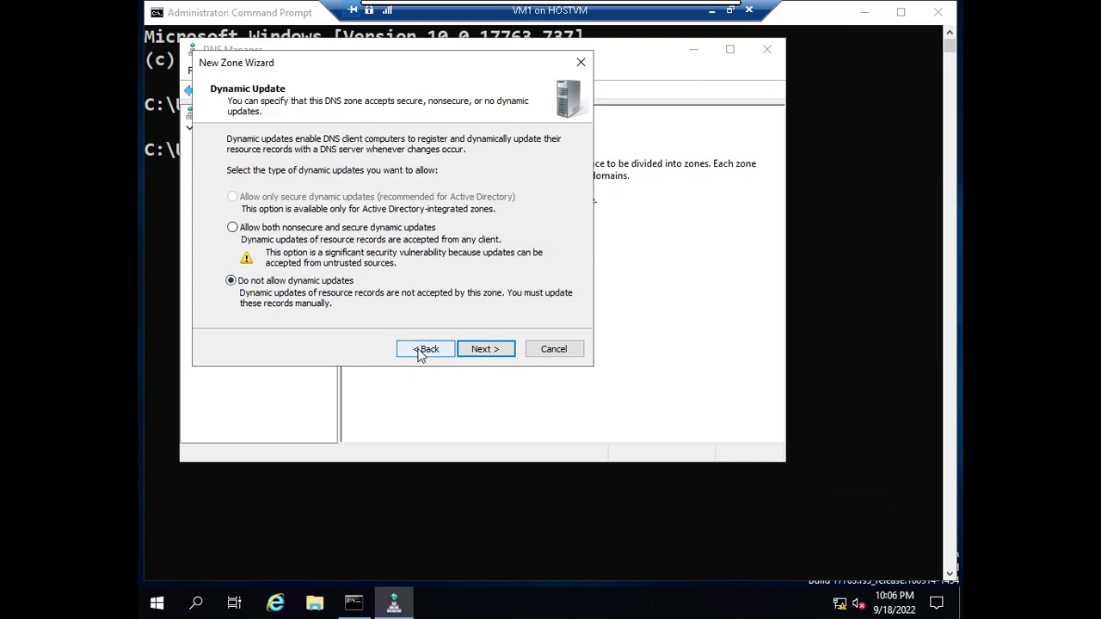
pyautogui.click(487, 350)
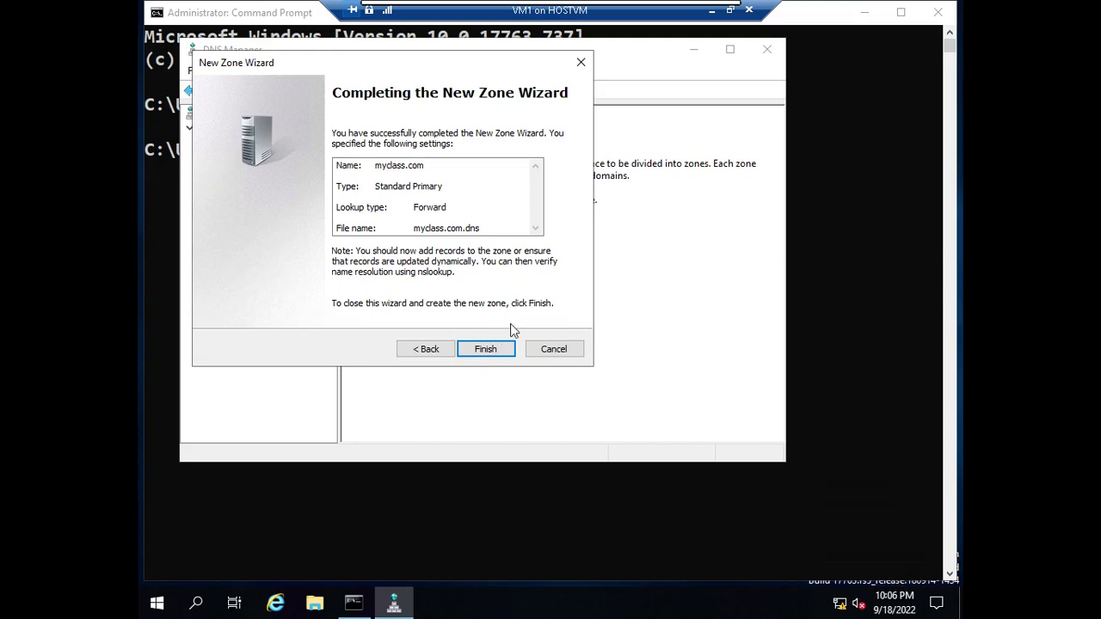
pyautogui.click(505, 360)
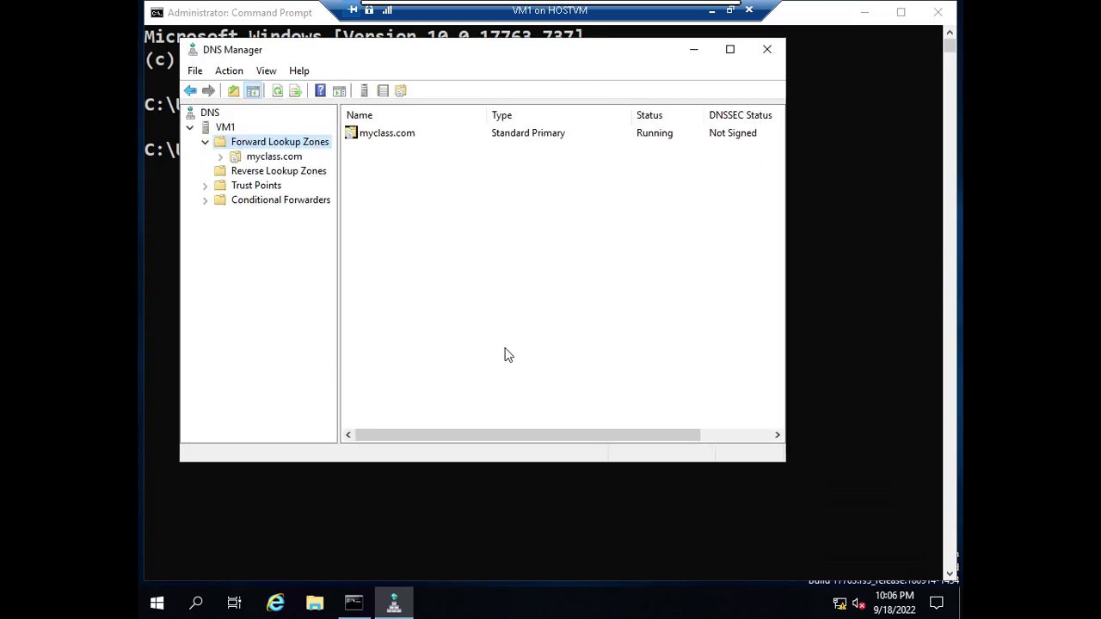
# Step: Open the myclass.com zone, review its NS and SOA records, then minimize the VM window
pyautogui.doubleClick(403, 138)
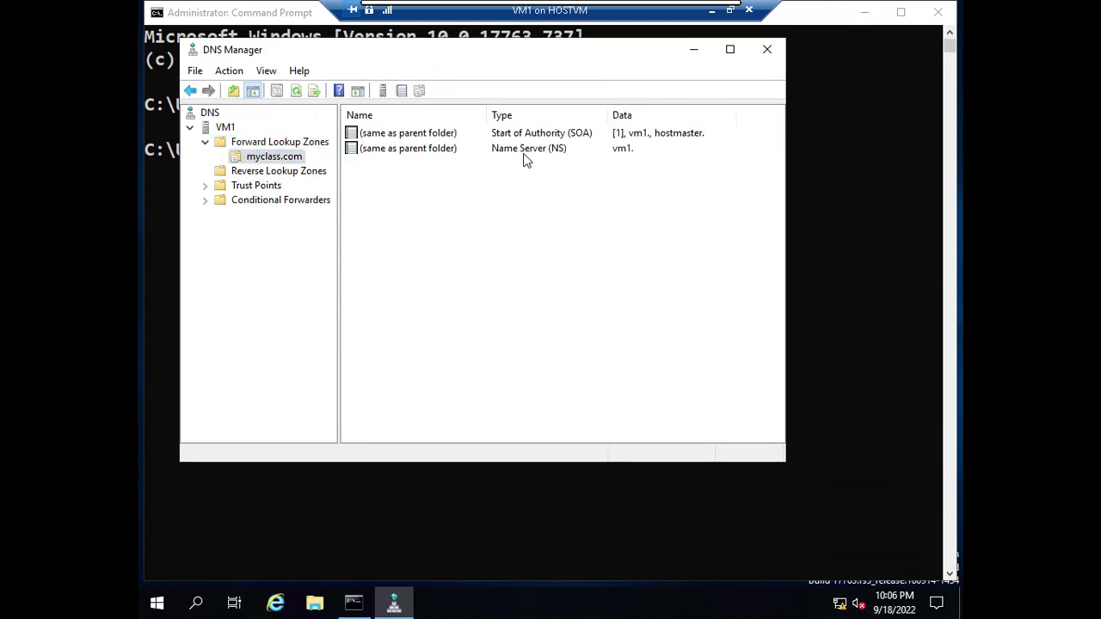
pyautogui.click(574, 150)
pyautogui.click(576, 136)
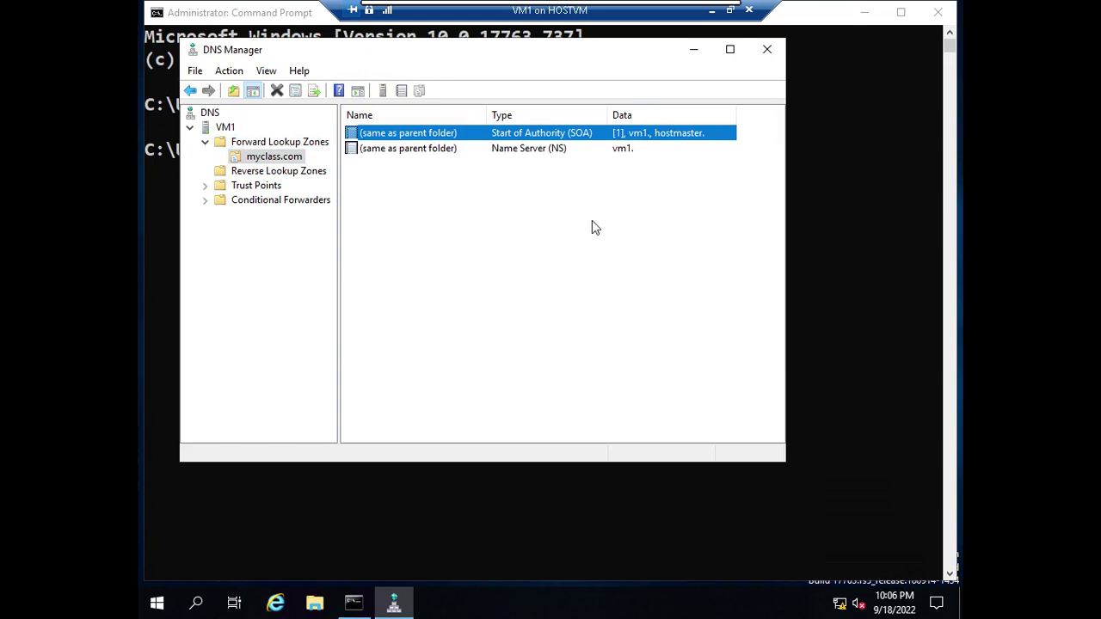
pyautogui.click(592, 183)
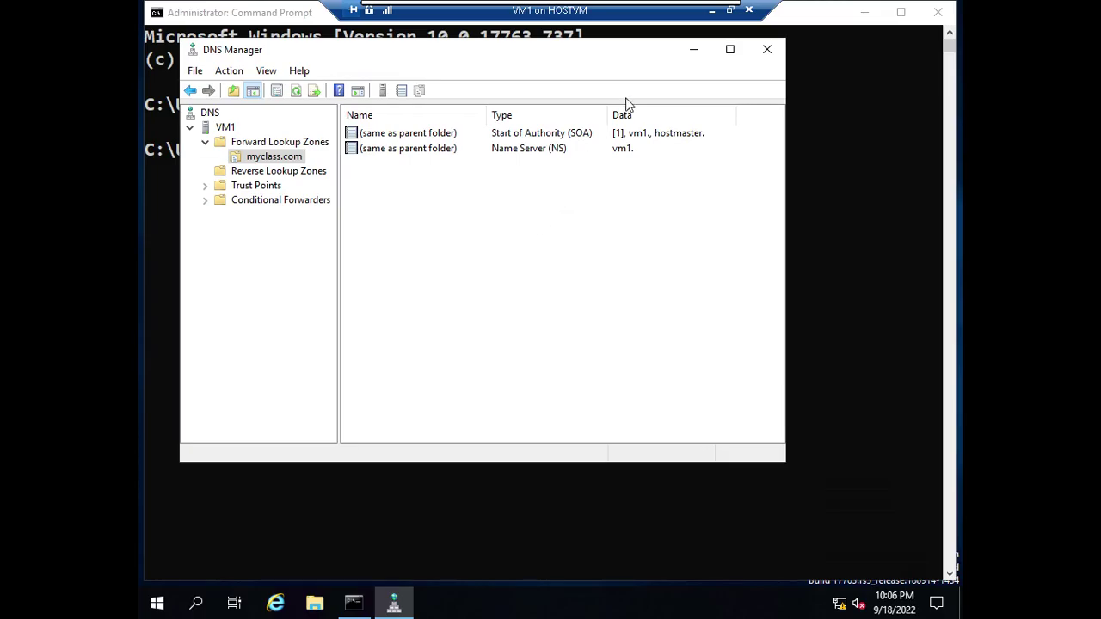
pyautogui.click(701, 16)
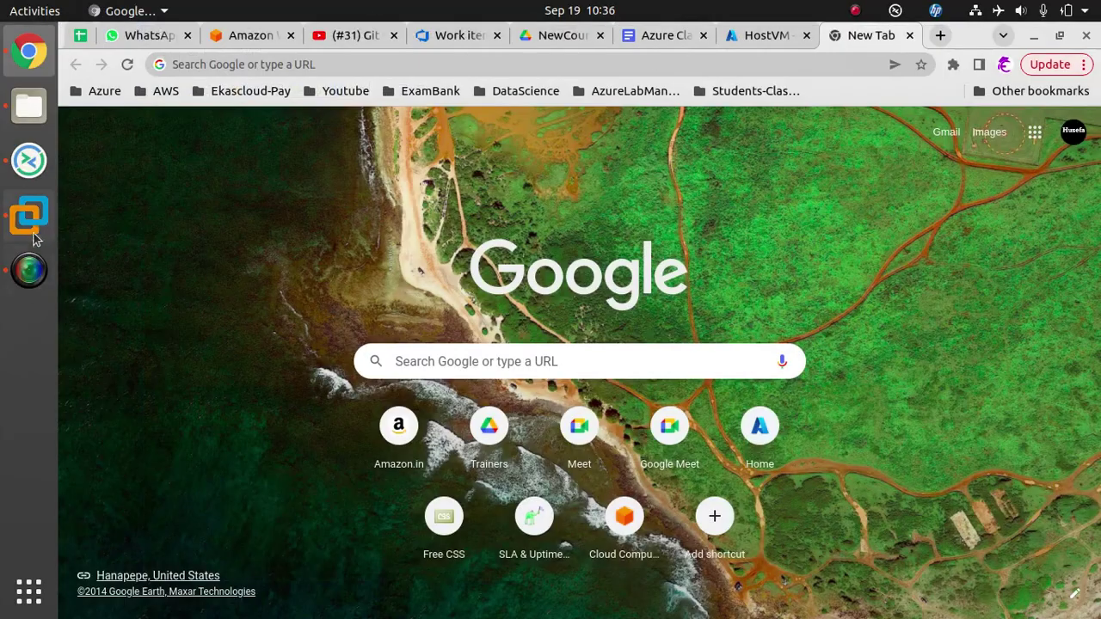
# Step: Type 'A WWW 10.0.0.20' in black Arial 16 inside the cyan box
pyautogui.click(31, 225)
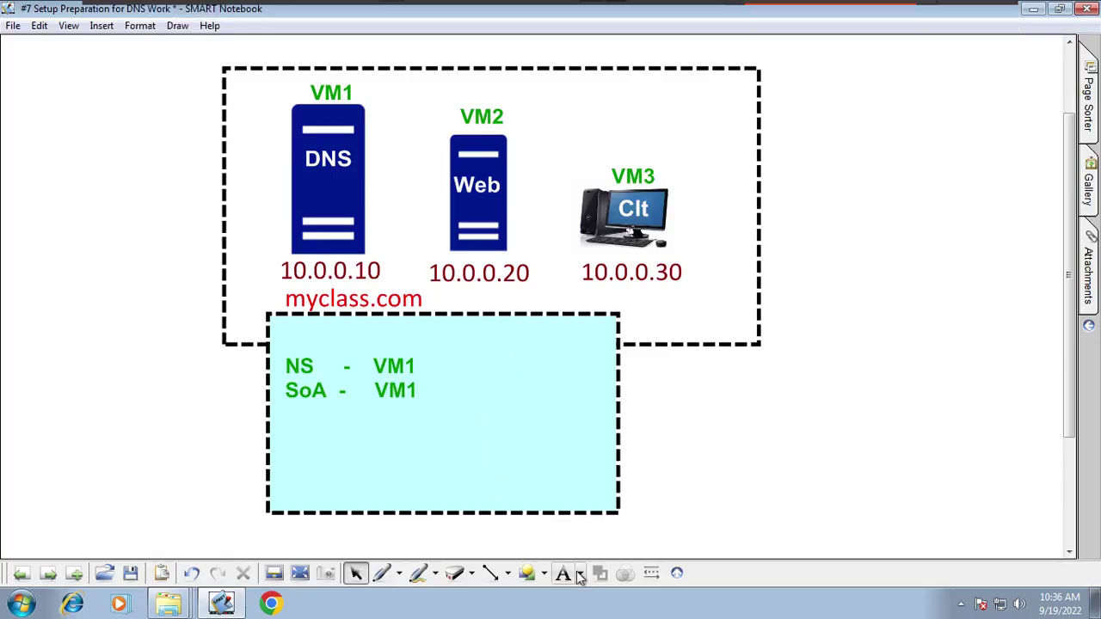
pyautogui.click(581, 575)
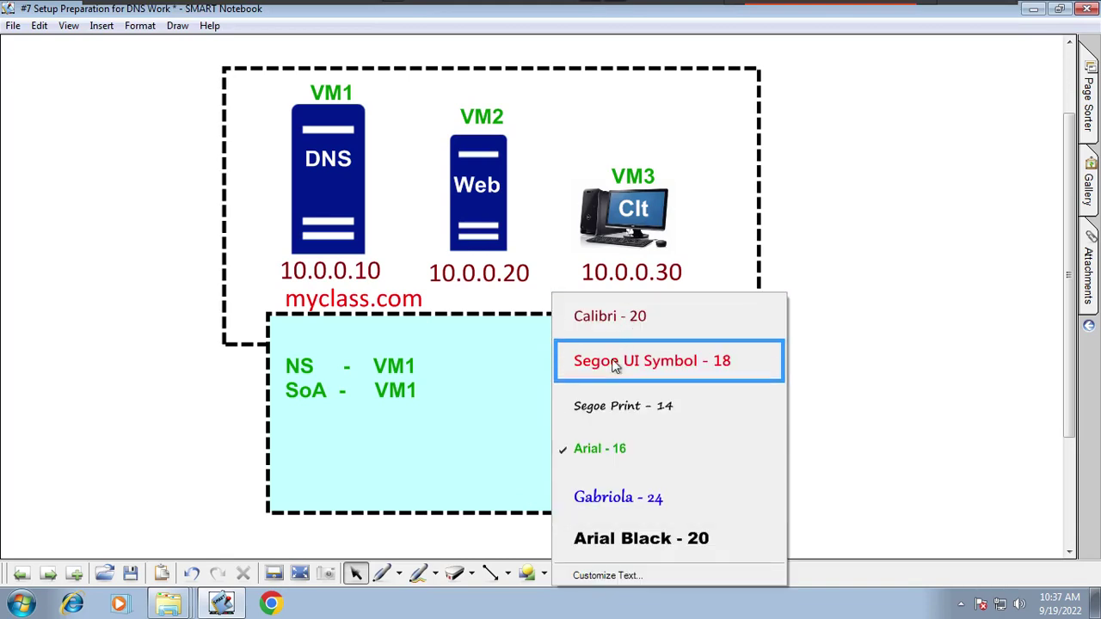
pyautogui.click(600, 448)
pyautogui.click(601, 573)
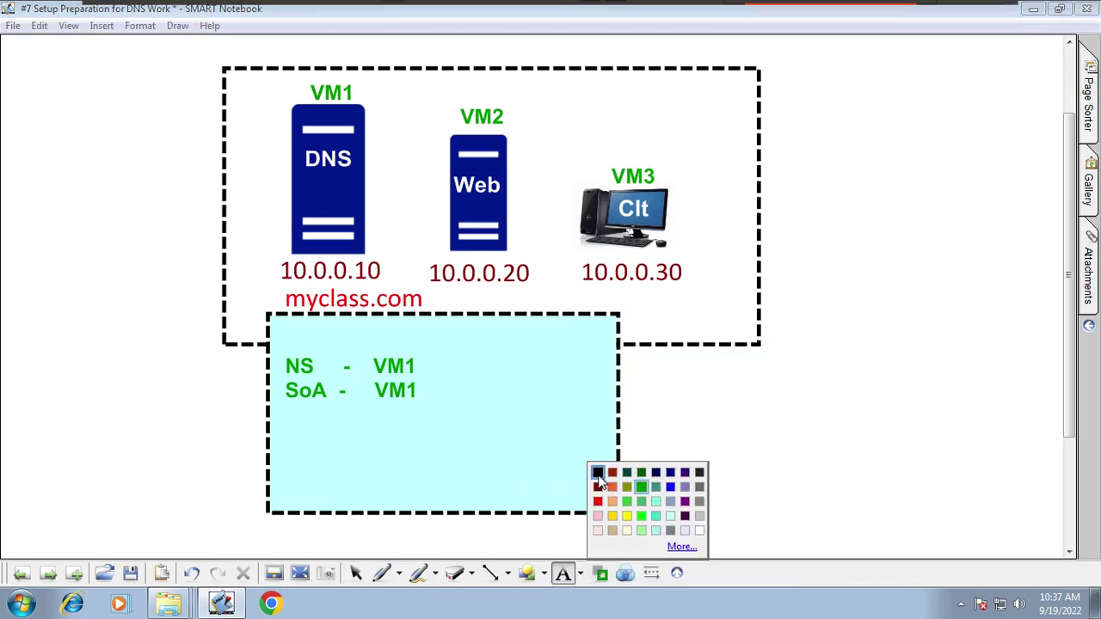
pyautogui.click(600, 478)
pyautogui.click(289, 418)
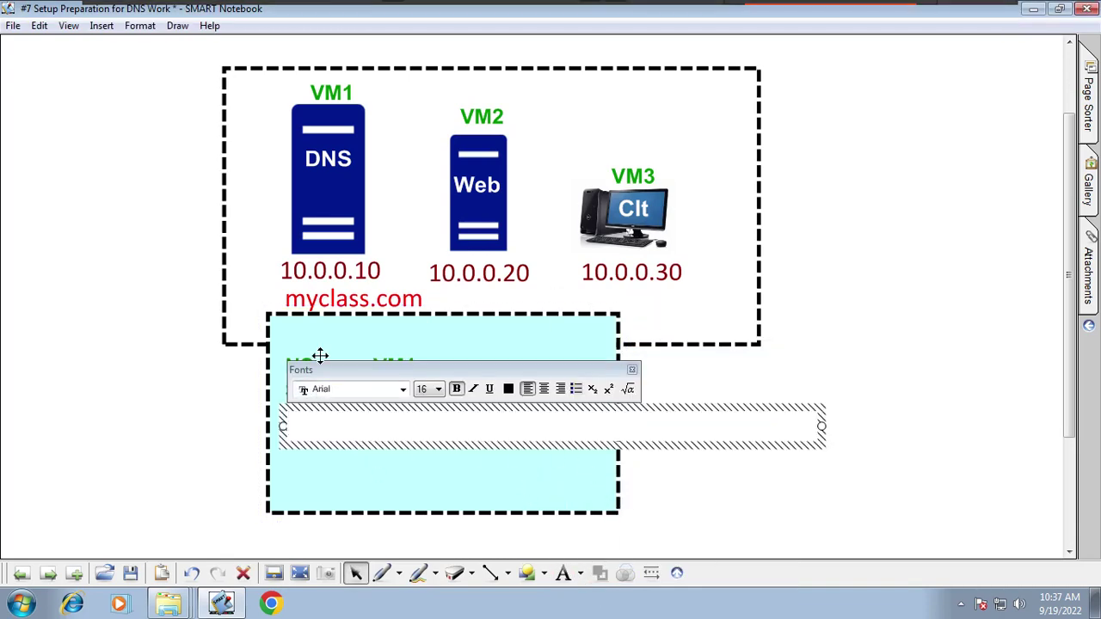
pyautogui.write('A')
pyautogui.write('WWW')
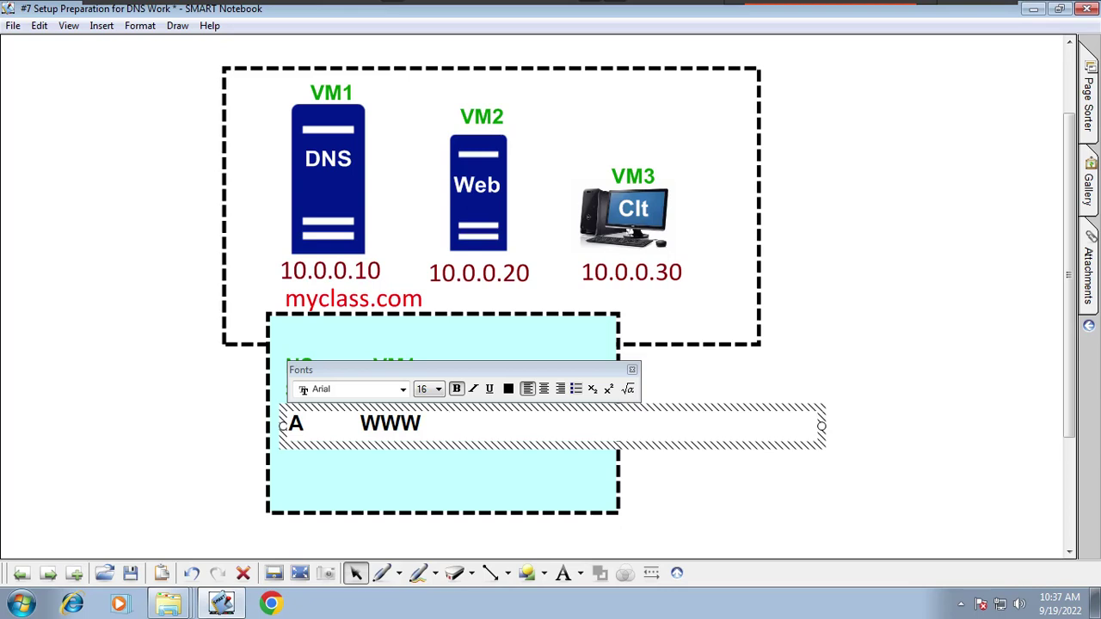
pyautogui.write('10.0.0.20')
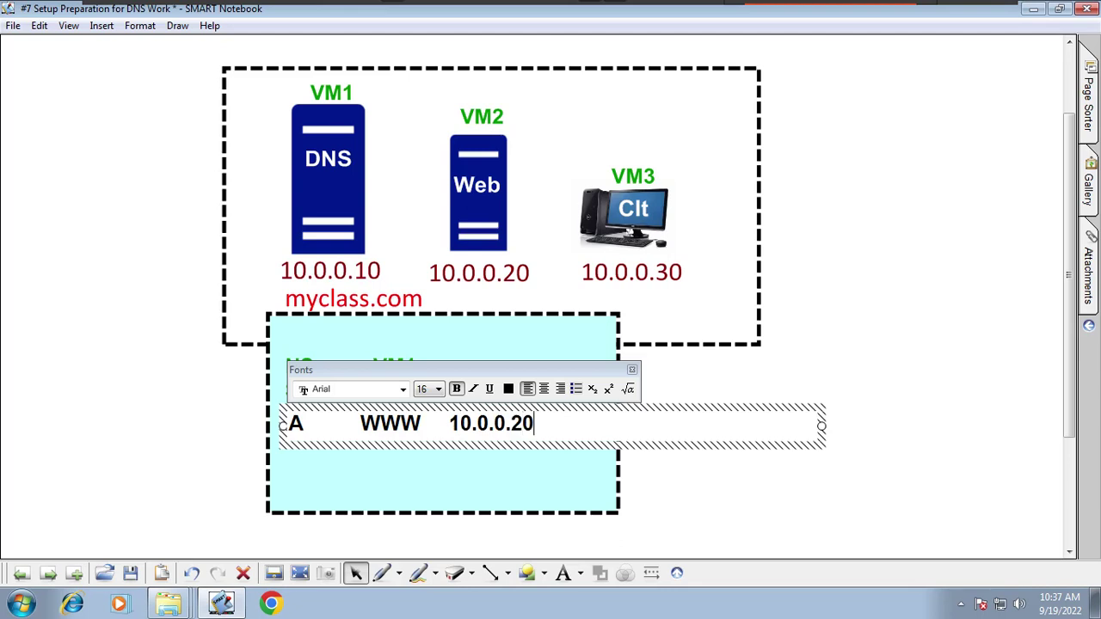
pyautogui.click(778, 338)
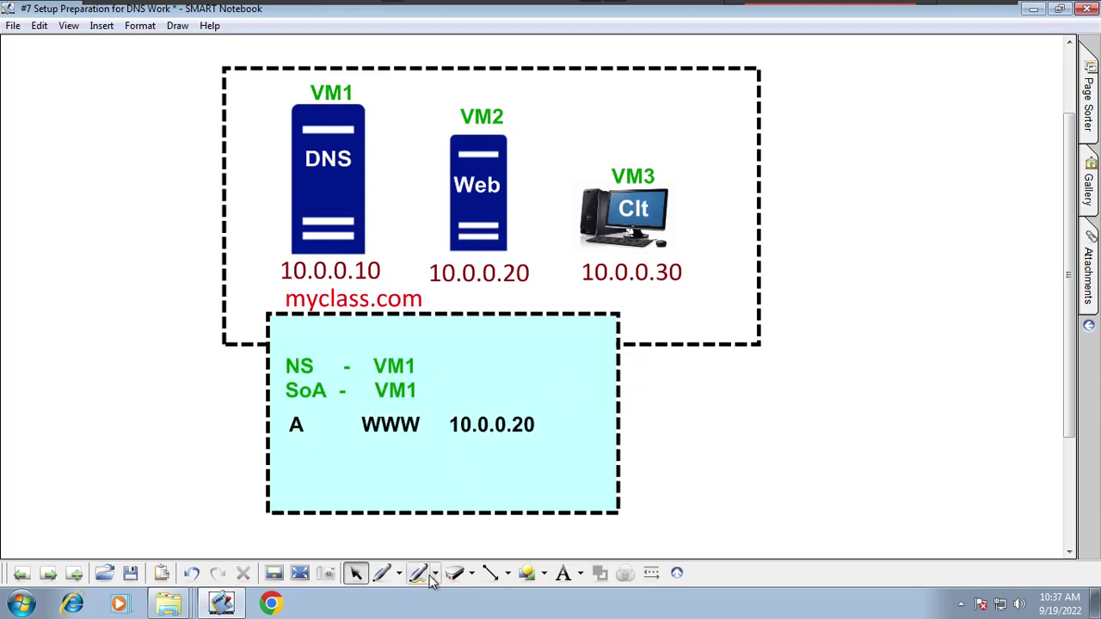
# Step: Mark WWW and 10.0.0.20 with magenta pen brackets and draw an arc from DNS server to VM3
pyautogui.click(398, 573)
pyautogui.click(451, 400)
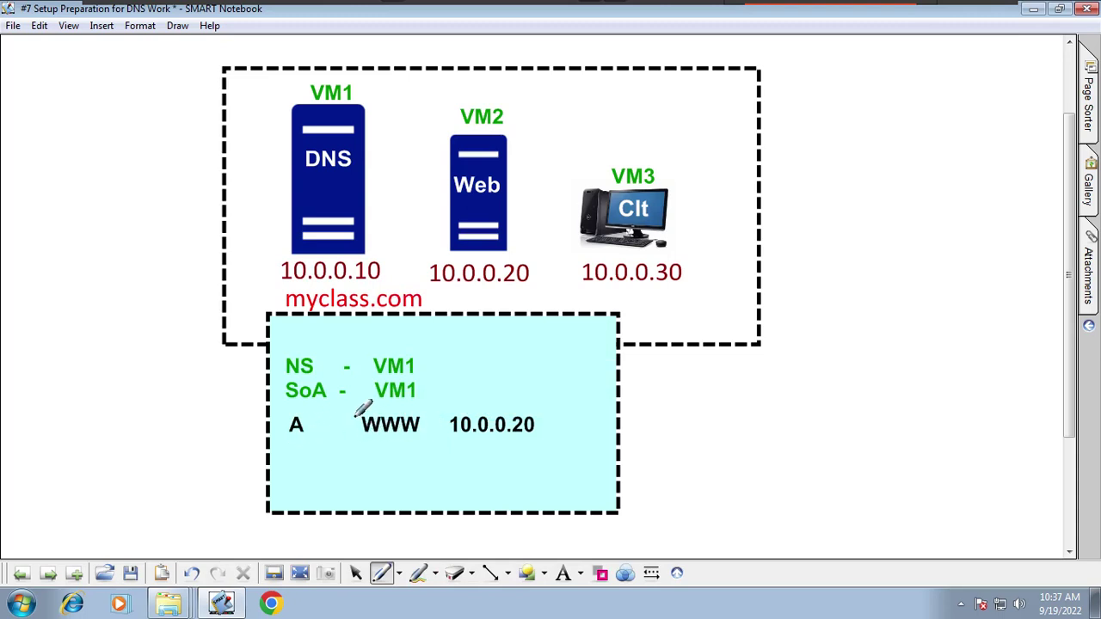
pyautogui.moveTo(362, 410)
pyautogui.mouseDown()
pyautogui.moveTo(353, 431)
pyautogui.moveTo(364, 439)
pyautogui.mouseUp()
pyautogui.moveTo(422, 411)
pyautogui.mouseDown()
pyautogui.moveTo(422, 452)
pyautogui.moveTo(501, 443)
pyautogui.mouseUp()
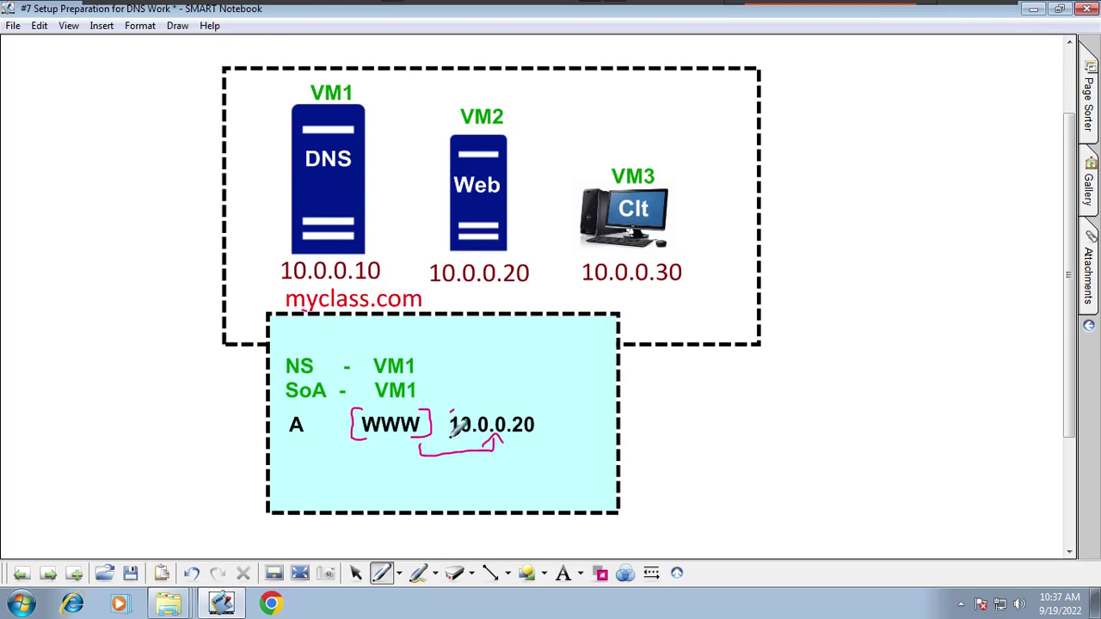
pyautogui.moveTo(451, 411); pyautogui.dragTo(449, 440)
pyautogui.moveTo(539, 406); pyautogui.dragTo(543, 435)
pyautogui.moveTo(362, 116); pyautogui.dragTo(622, 168)
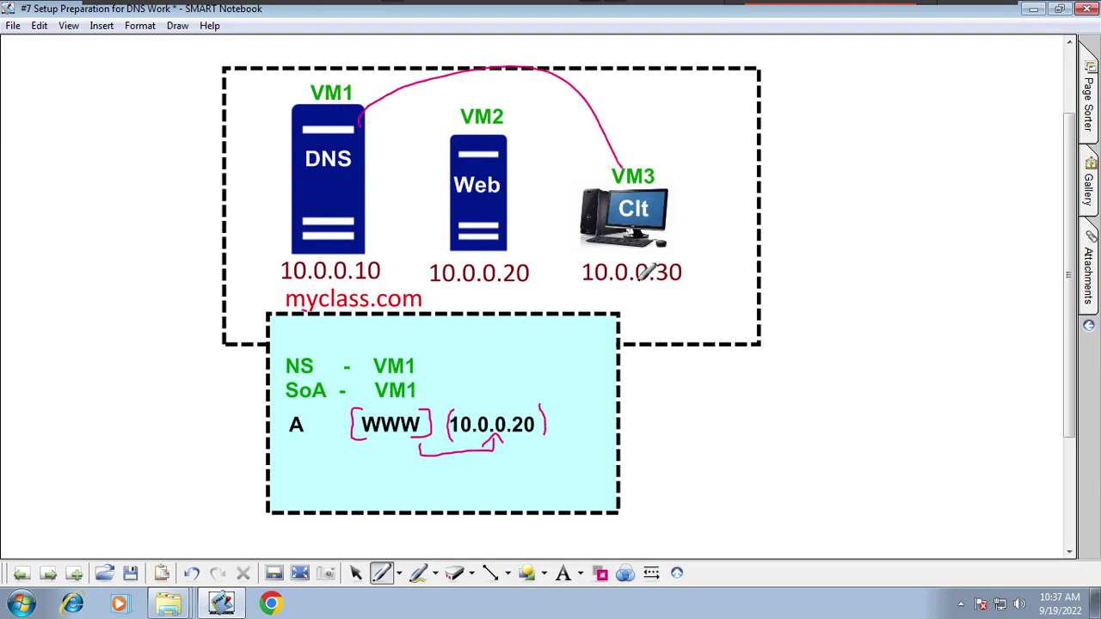
# Step: Erase the magenta pen annotations from the diagram
pyautogui.click(476, 575)
pyautogui.click(482, 494)
pyautogui.moveTo(486, 413)
pyautogui.mouseDown()
pyautogui.moveTo(344, 393)
pyautogui.moveTo(381, 99)
pyautogui.moveTo(655, 177)
pyautogui.mouseUp()
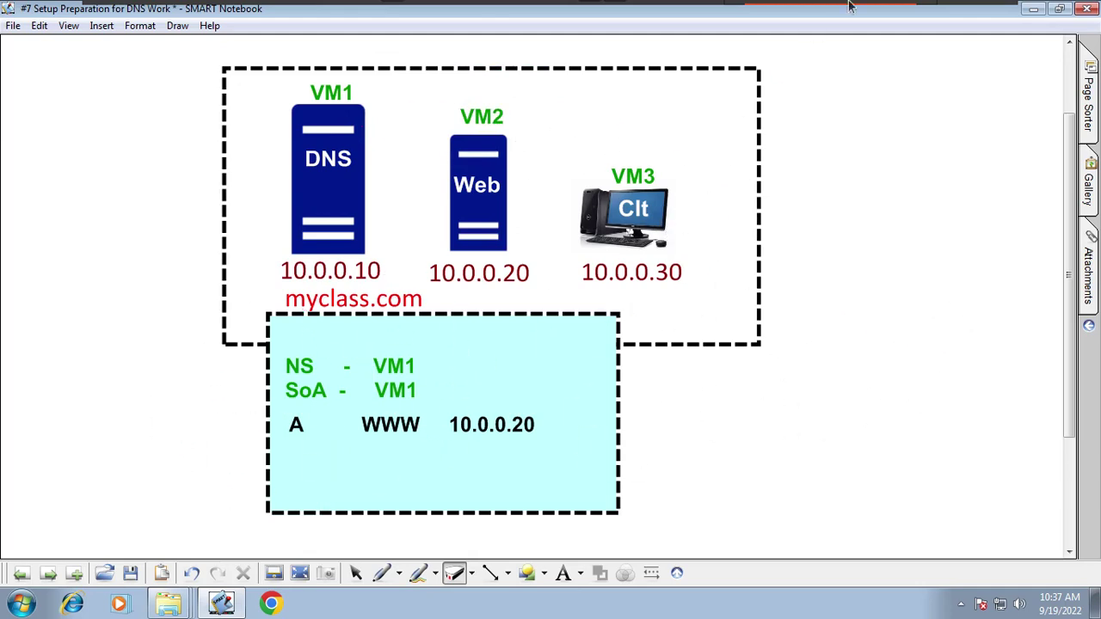
pyautogui.moveTo(910, 7)
# Step: In the myclass.com zone, add a New Host record named www with IP 10.0.0.20
pyautogui.click(953, 12)
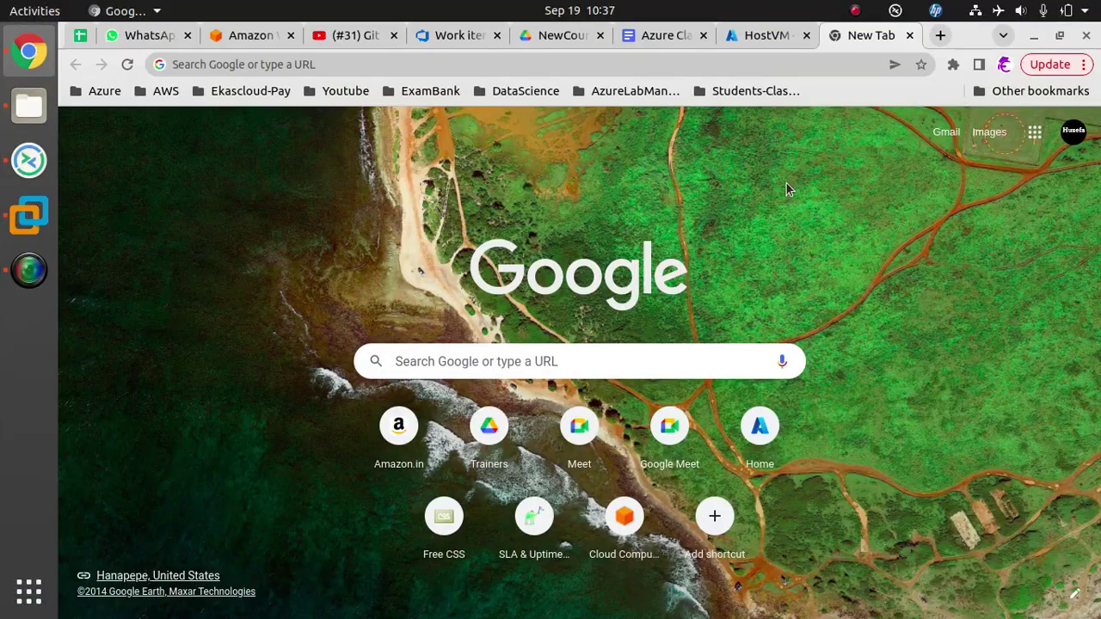
pyautogui.click(29, 160)
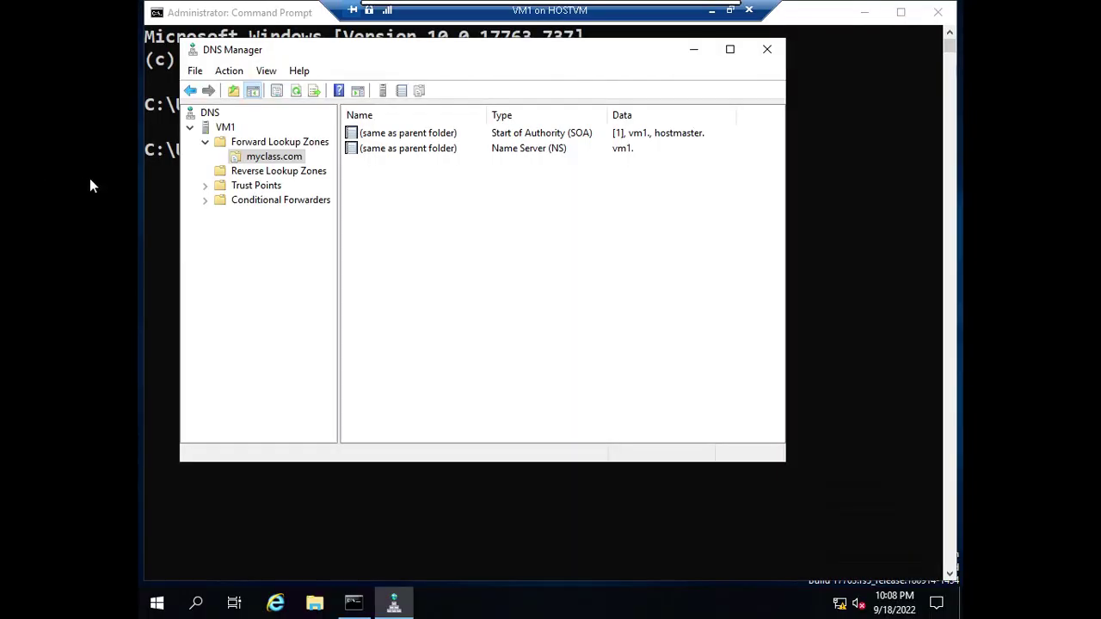
pyautogui.rightClick(441, 235)
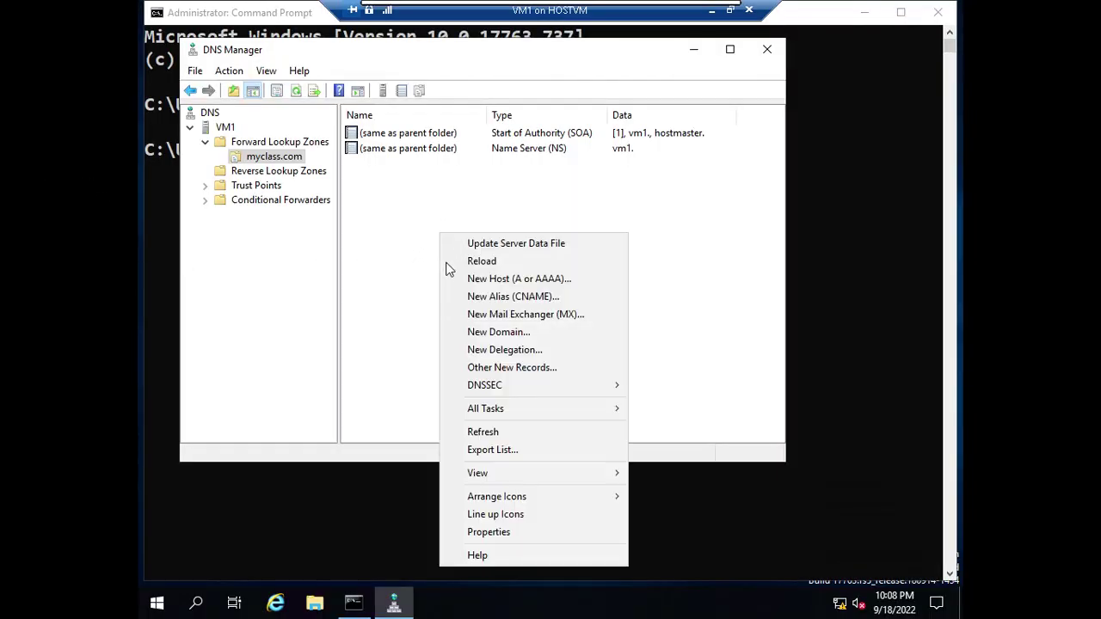
pyautogui.click(520, 279)
pyautogui.write('www')
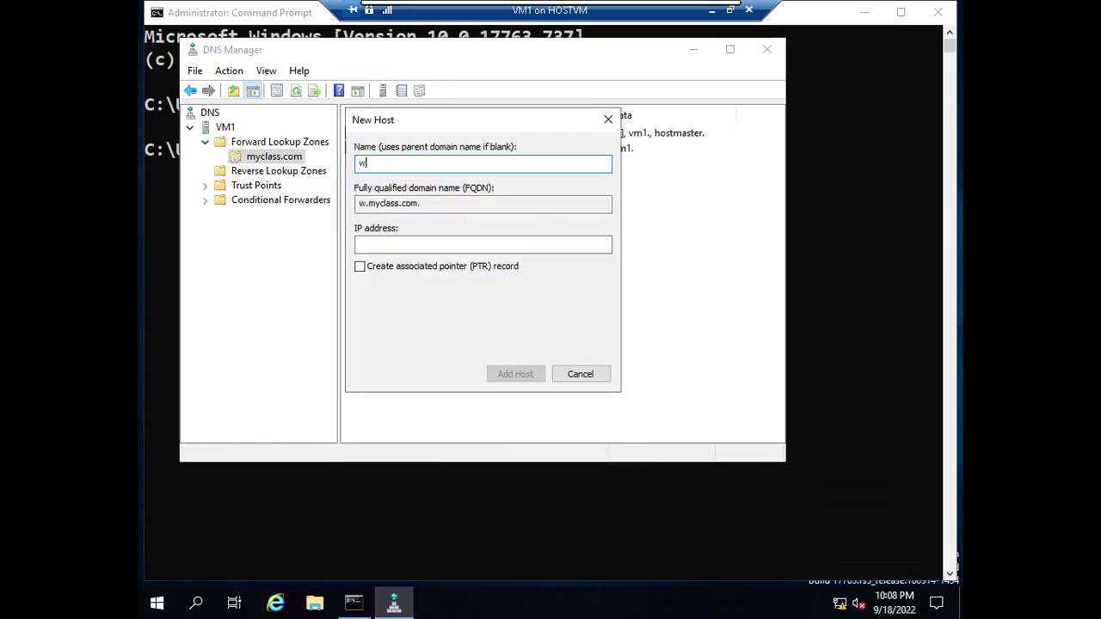
pyautogui.click(376, 246)
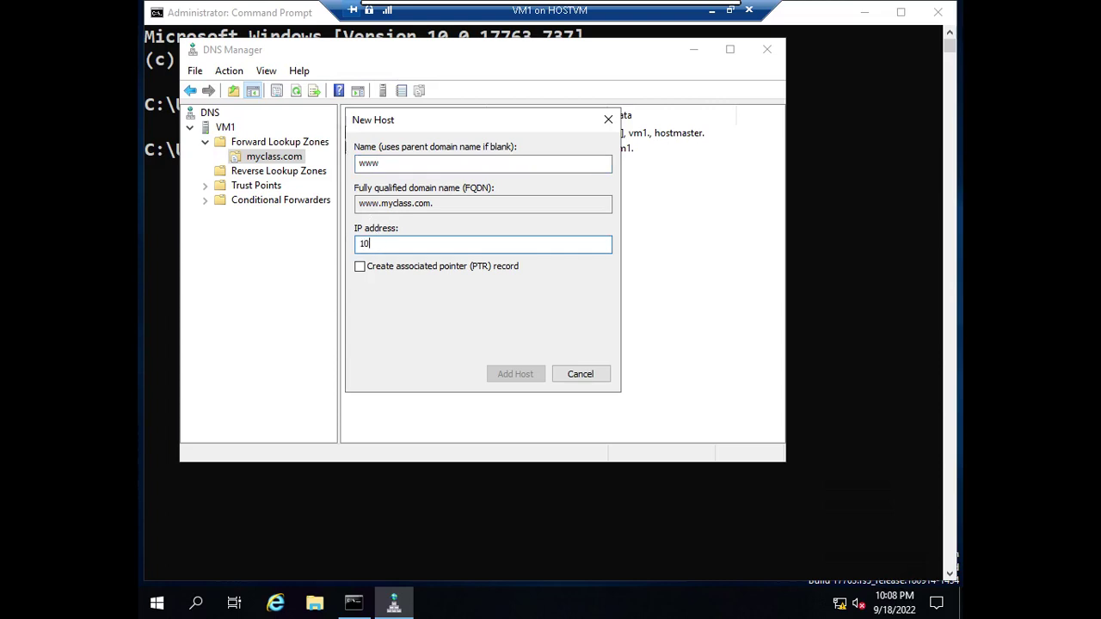
pyautogui.write('10.0.0.20')
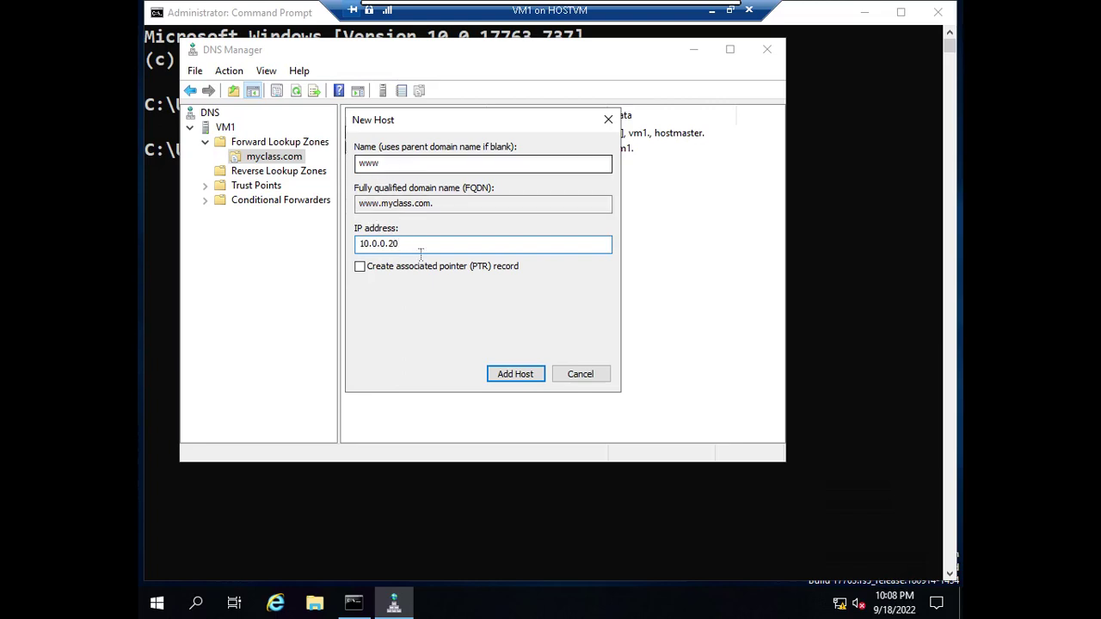
pyautogui.click(513, 376)
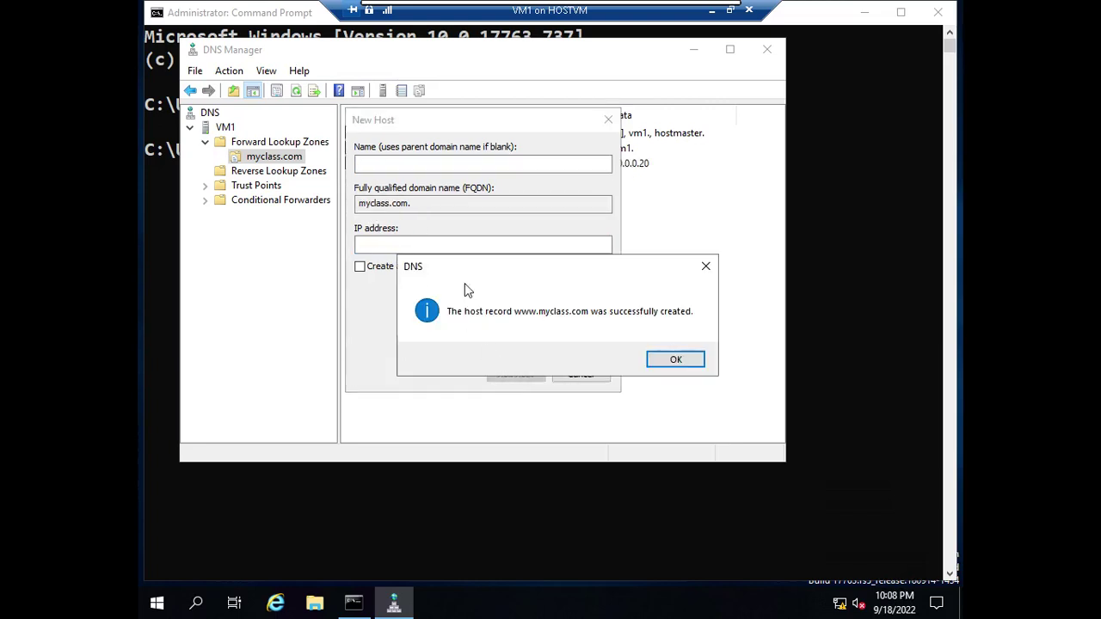
pyautogui.click(694, 365)
pyautogui.click(597, 375)
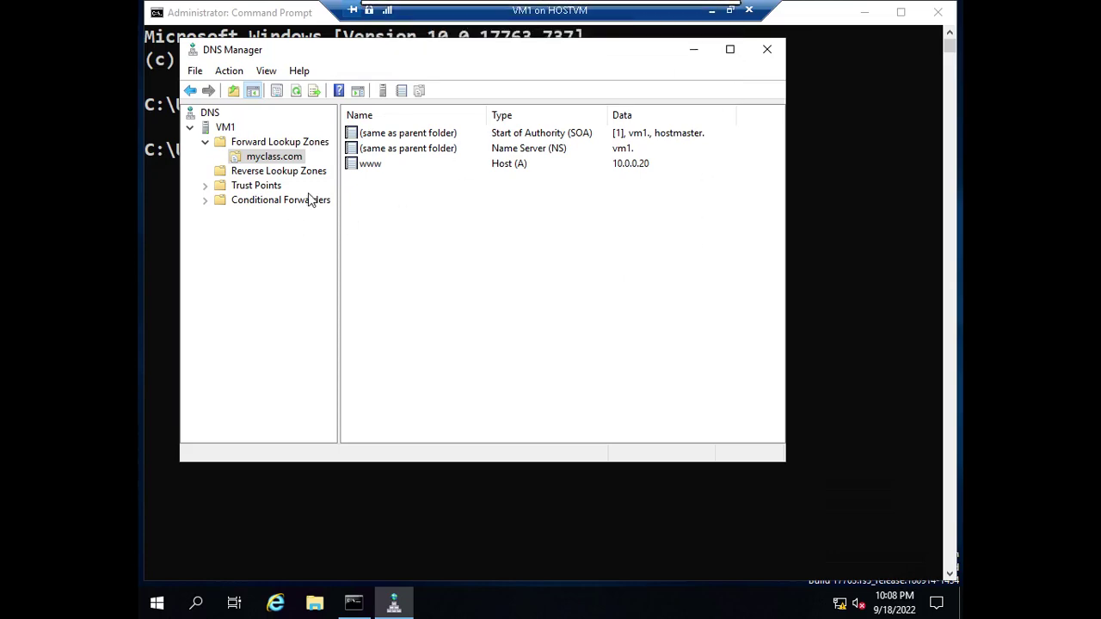
pyautogui.click(700, 12)
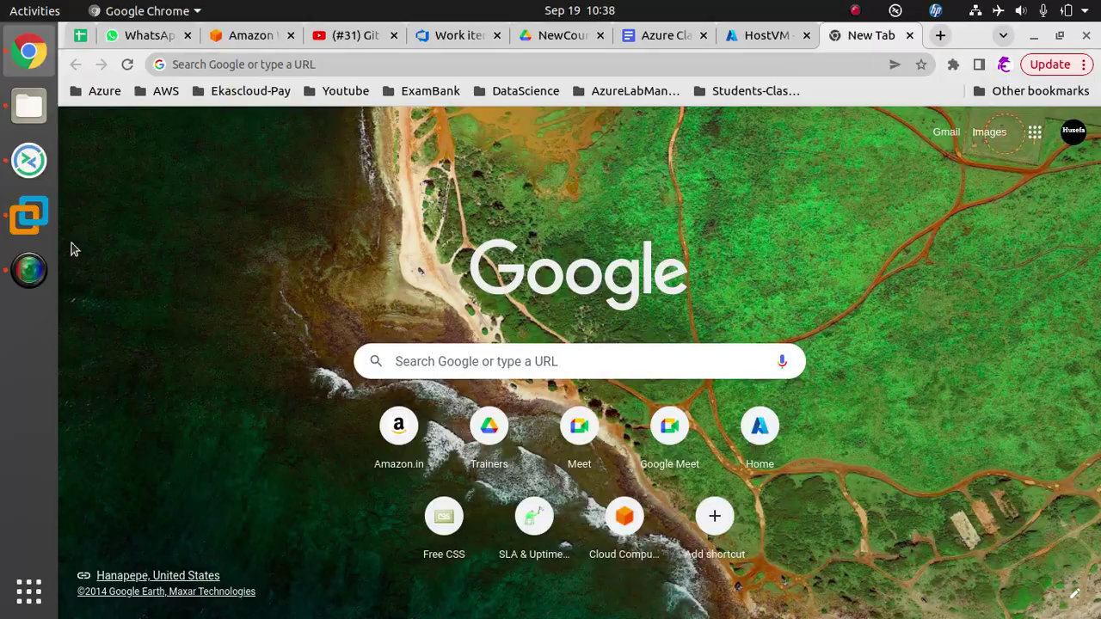
pyautogui.click(29, 216)
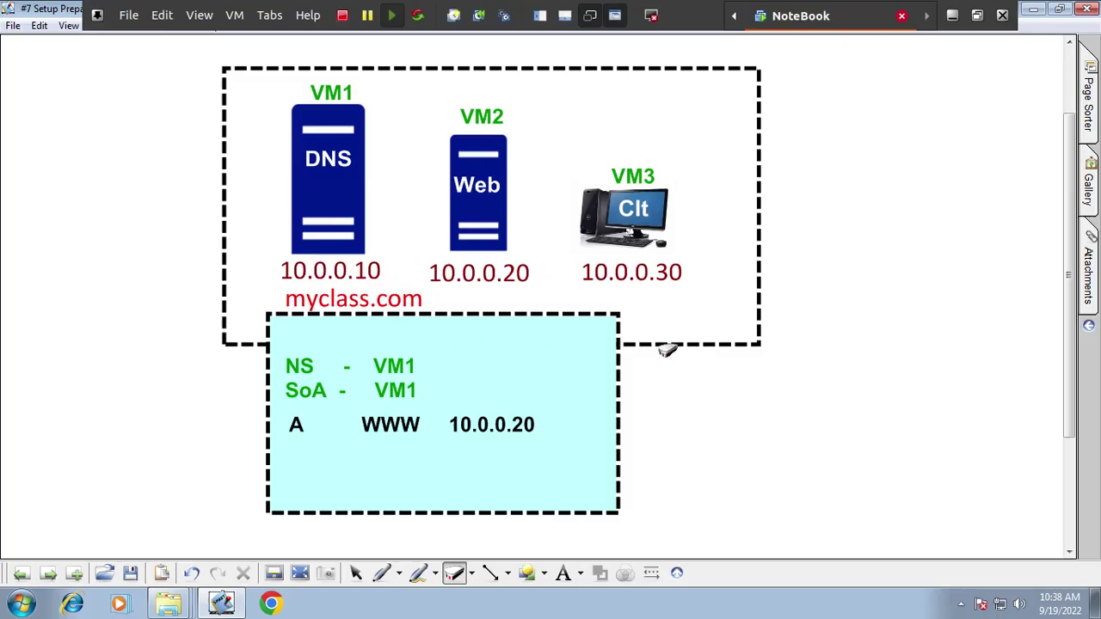
pyautogui.click(388, 574)
pyautogui.click(473, 334)
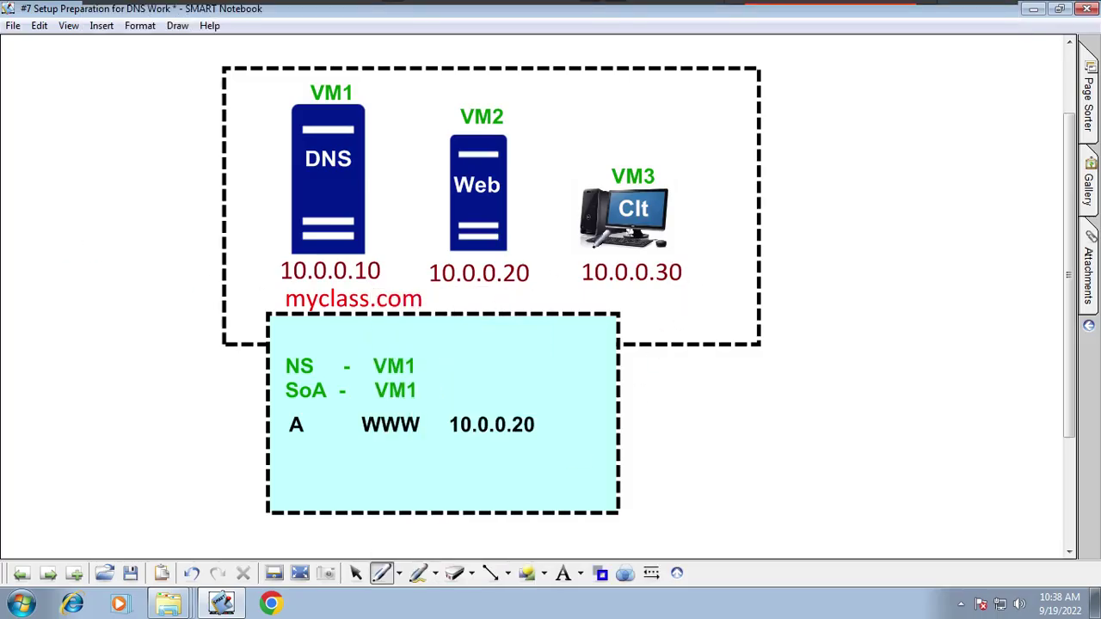
pyautogui.click(396, 575)
pyautogui.click(447, 239)
pyautogui.moveTo(644, 162)
pyautogui.mouseDown()
pyautogui.moveTo(641, 139)
pyautogui.moveTo(856, 204)
pyautogui.moveTo(809, 340)
pyautogui.mouseUp()
pyautogui.moveTo(933, 210)
pyautogui.mouseDown()
pyautogui.moveTo(1031, 392)
pyautogui.moveTo(849, 413)
pyautogui.mouseUp()
pyautogui.moveTo(808, 257); pyautogui.dragTo(1048, 250)
pyautogui.moveTo(823, 234); pyautogui.dragTo(1019, 227)
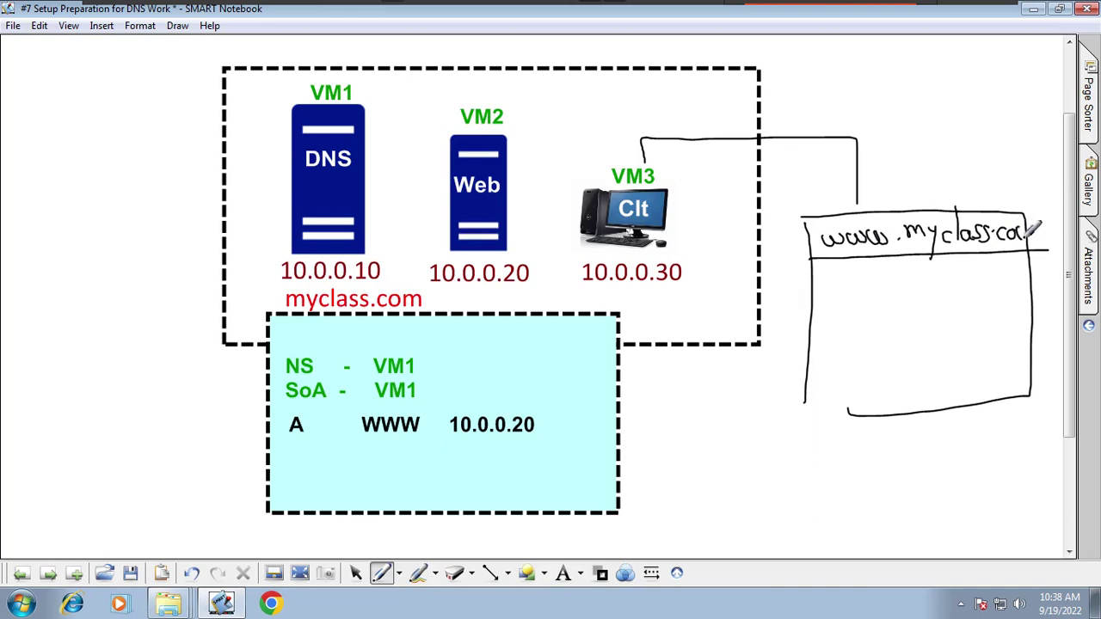
# Step: Draw four placeholder page lines in another colour inside the browser sketch, then hide the notebook session
pyautogui.click(601, 573)
pyautogui.click(600, 476)
pyautogui.moveTo(845, 294); pyautogui.dragTo(989, 292)
pyautogui.moveTo(841, 346); pyautogui.dragTo(889, 337)
pyautogui.moveTo(848, 377); pyautogui.dragTo(889, 368)
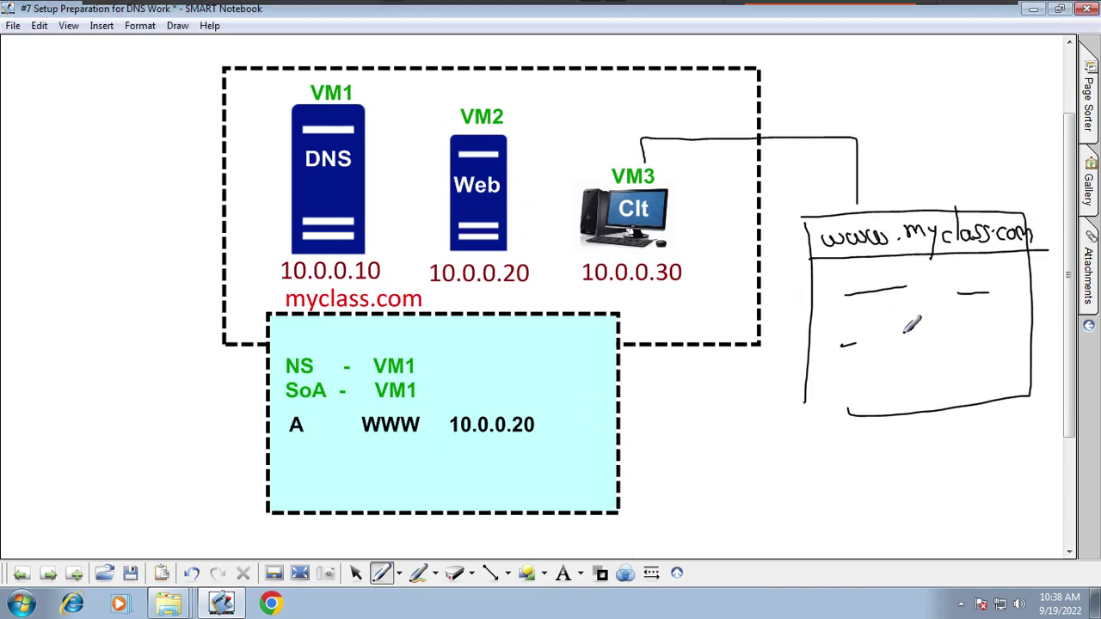
pyautogui.moveTo(962, 331); pyautogui.dragTo(983, 326)
pyautogui.moveTo(919, 10)
pyautogui.click(952, 16)
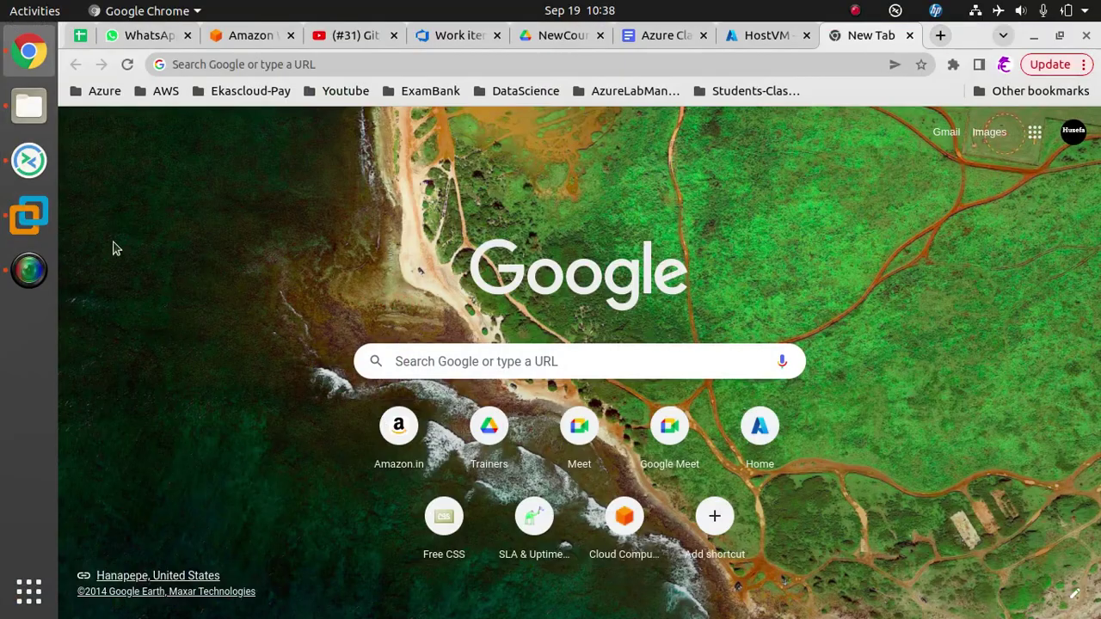
# Step: Leave VM1 and open VM3's console full screen from Hyper-V Manager
pyautogui.click(29, 165)
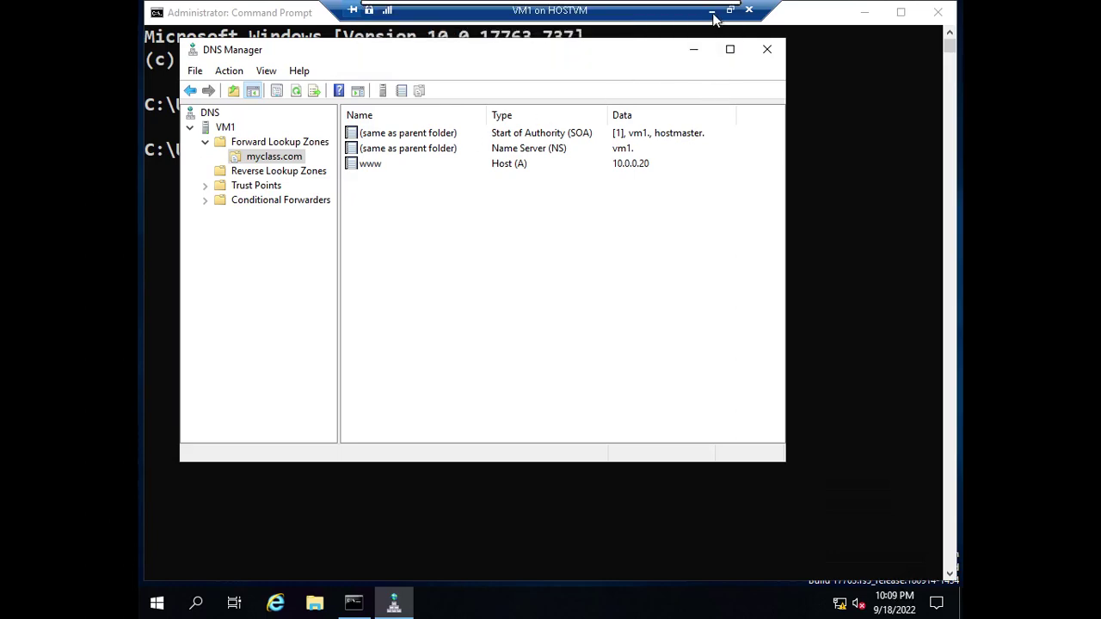
pyautogui.click(713, 12)
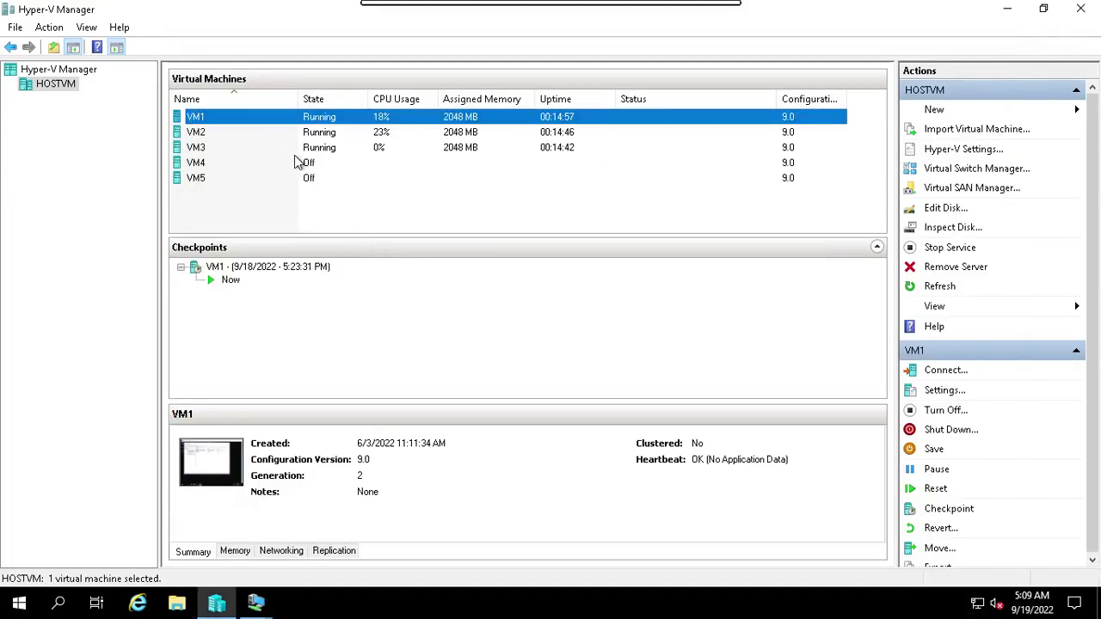
pyautogui.click(307, 148)
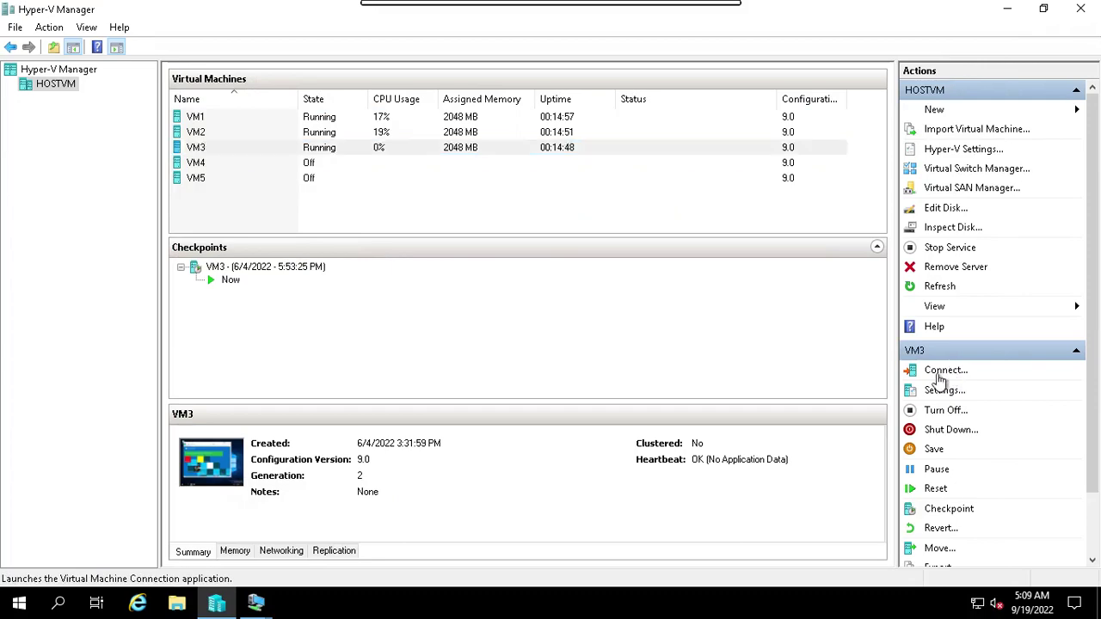
pyautogui.click(946, 373)
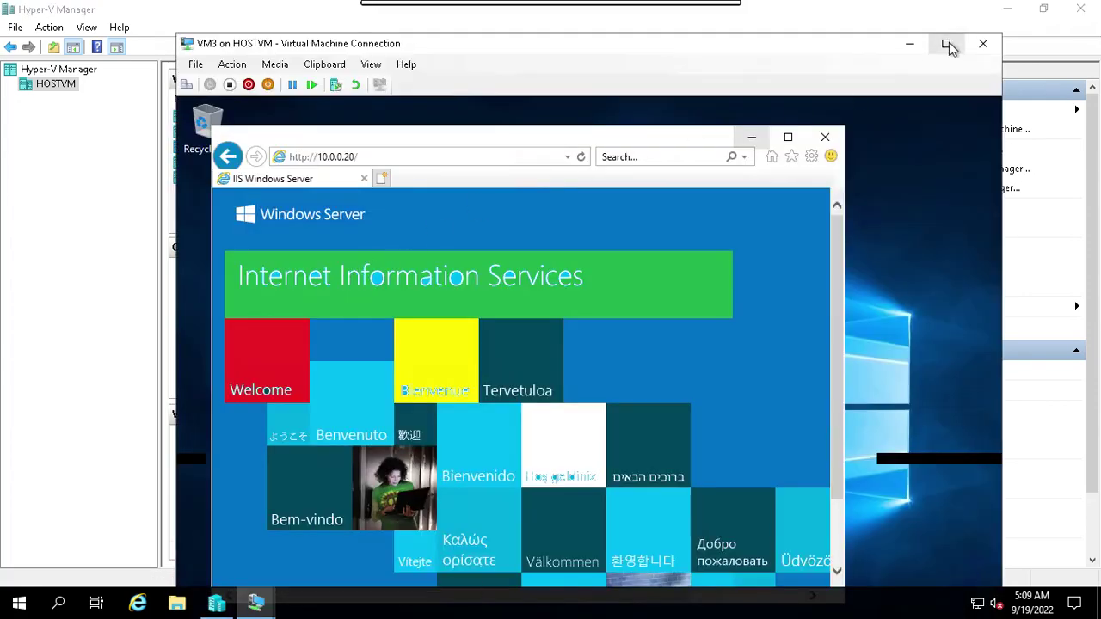
pyautogui.click(946, 43)
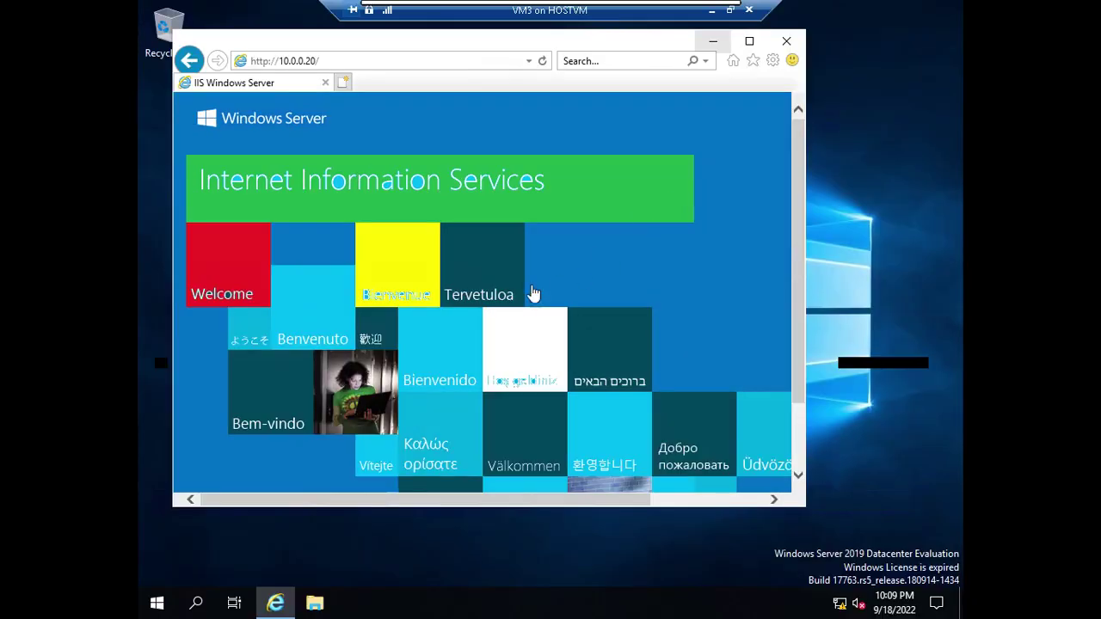
pyautogui.click(788, 45)
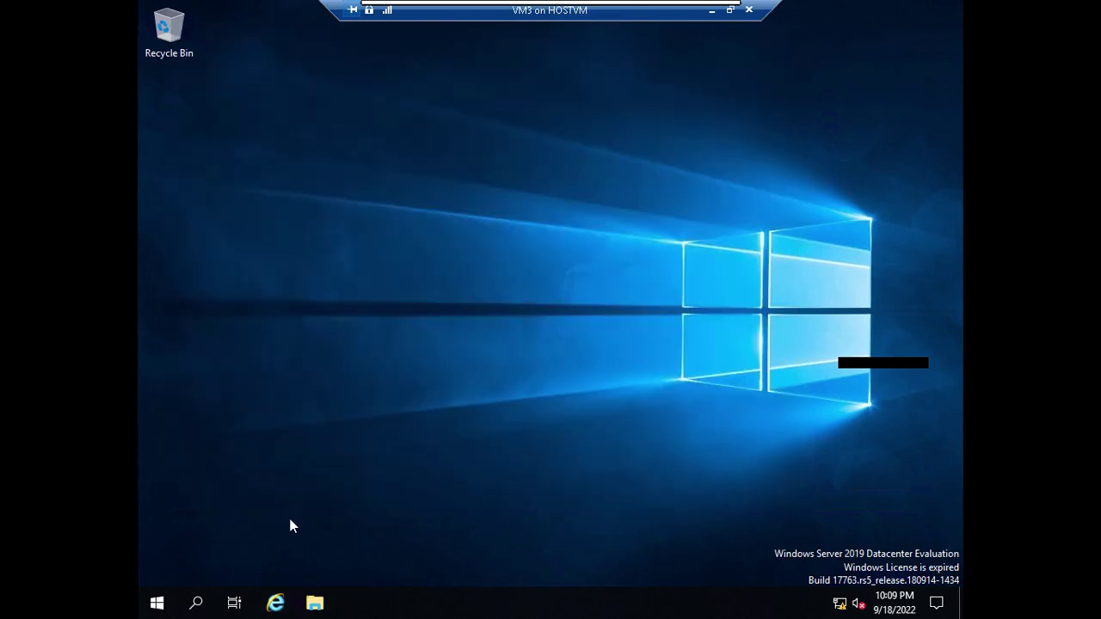
pyautogui.click(275, 604)
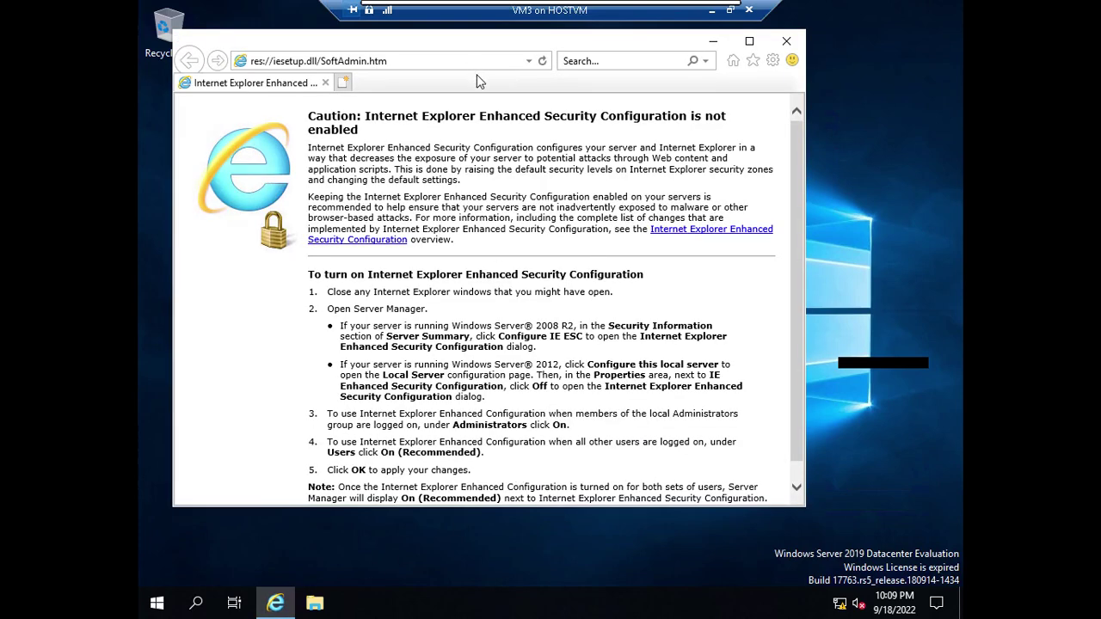
pyautogui.click(749, 41)
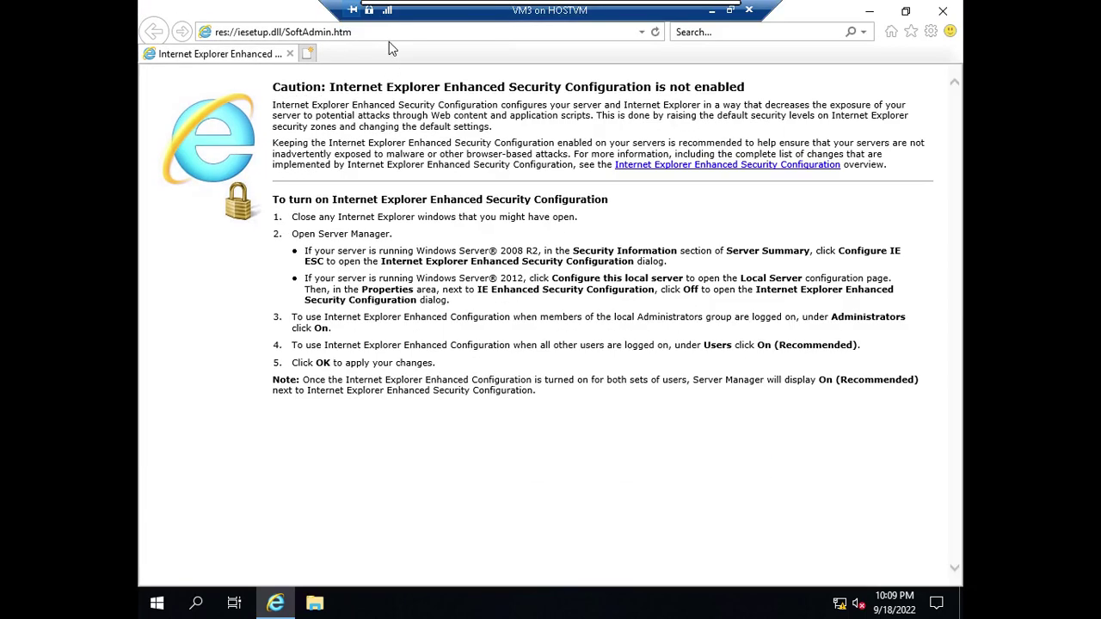
pyautogui.click(391, 36)
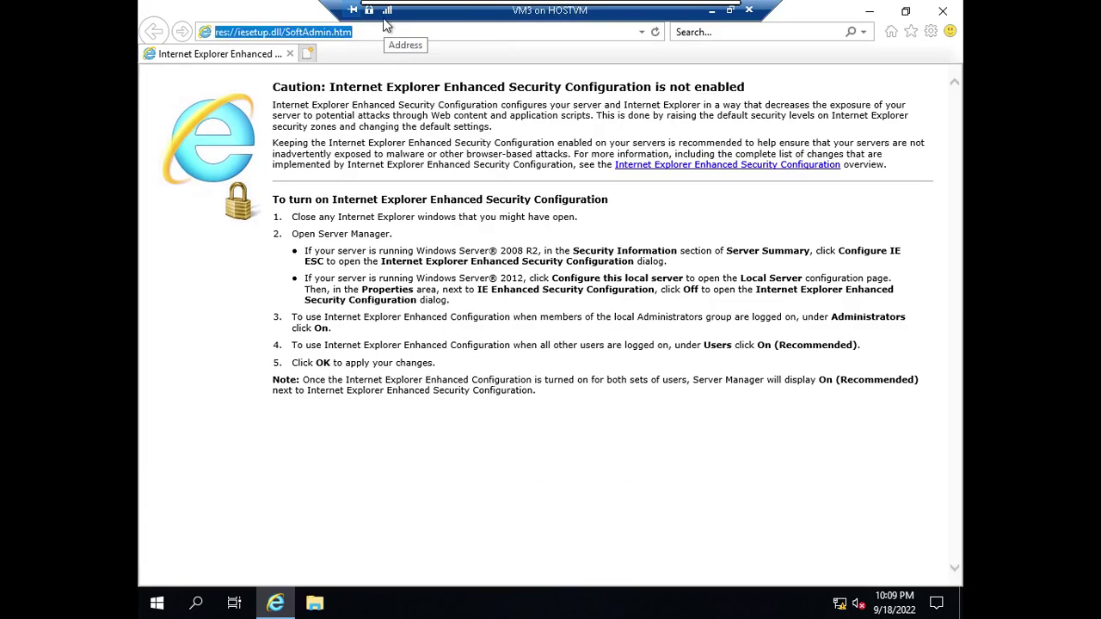
pyautogui.write('ww')
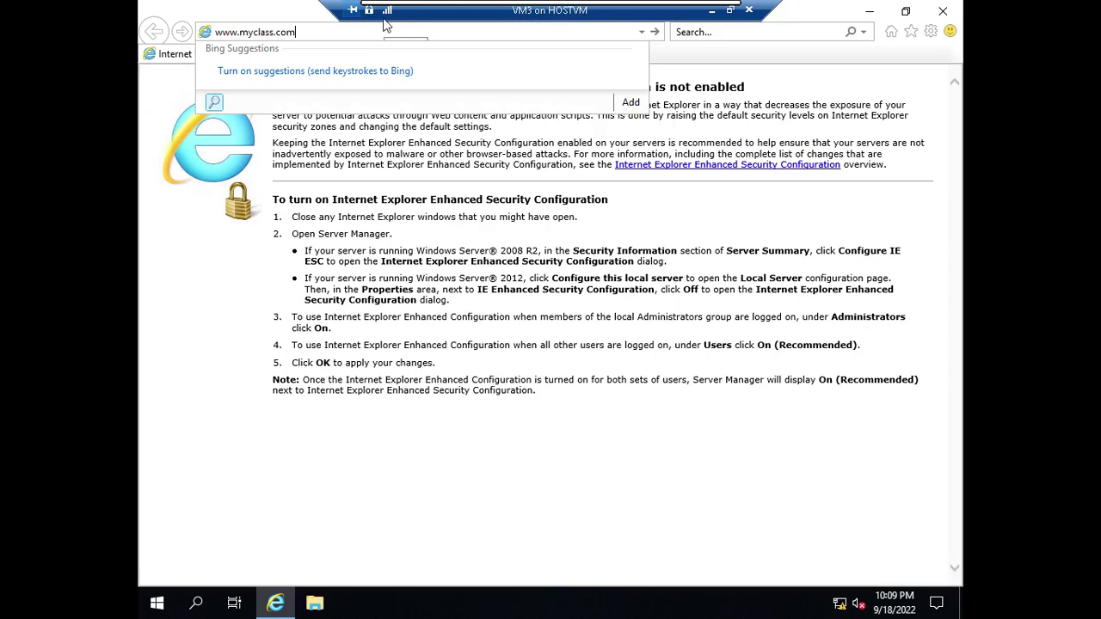
pyautogui.write('w.myclass.com')
pyautogui.press('Return')
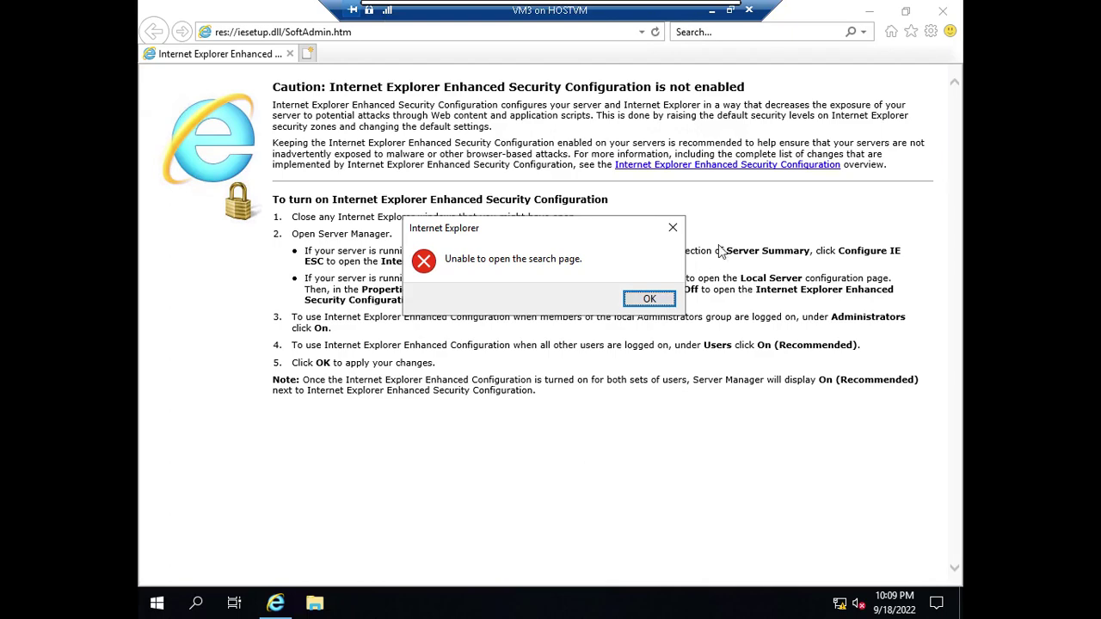
pyautogui.click(701, 19)
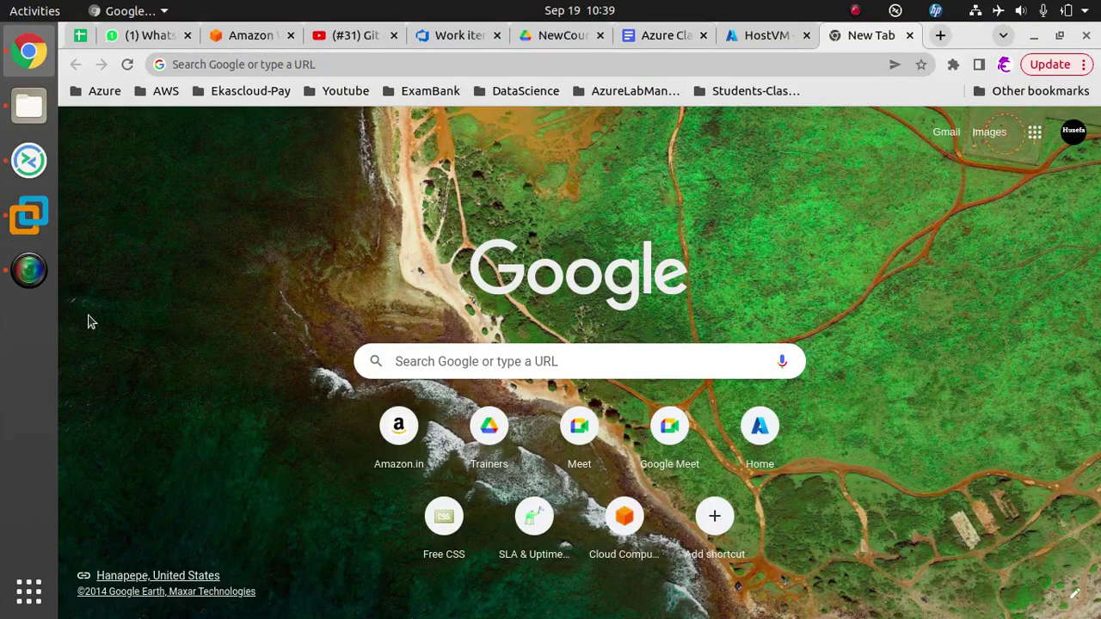
pyautogui.click(31, 186)
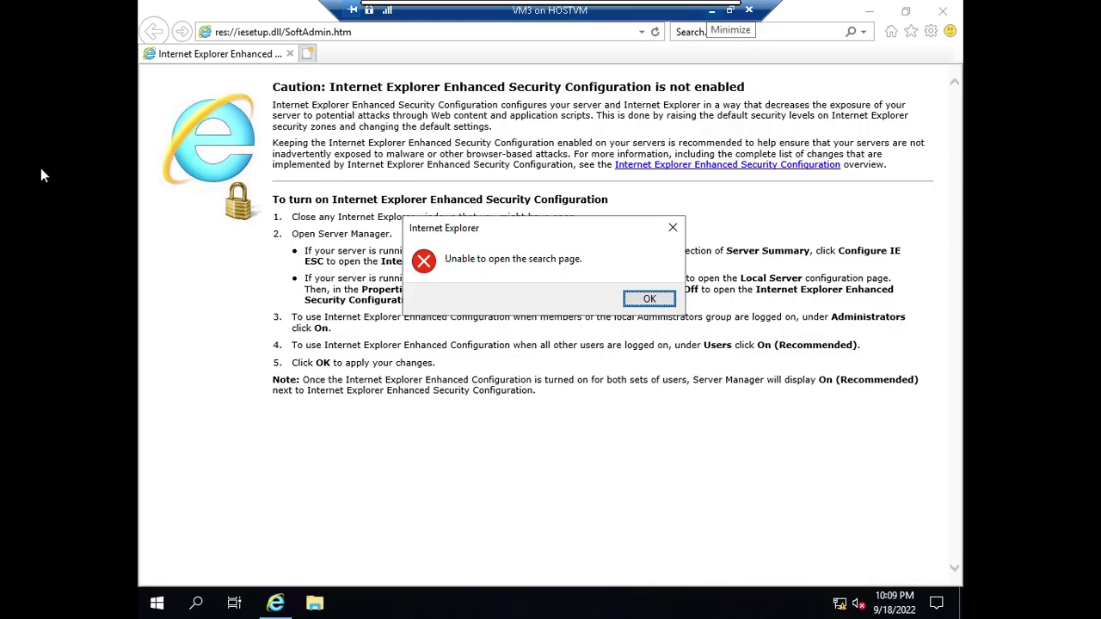
pyautogui.click(701, 19)
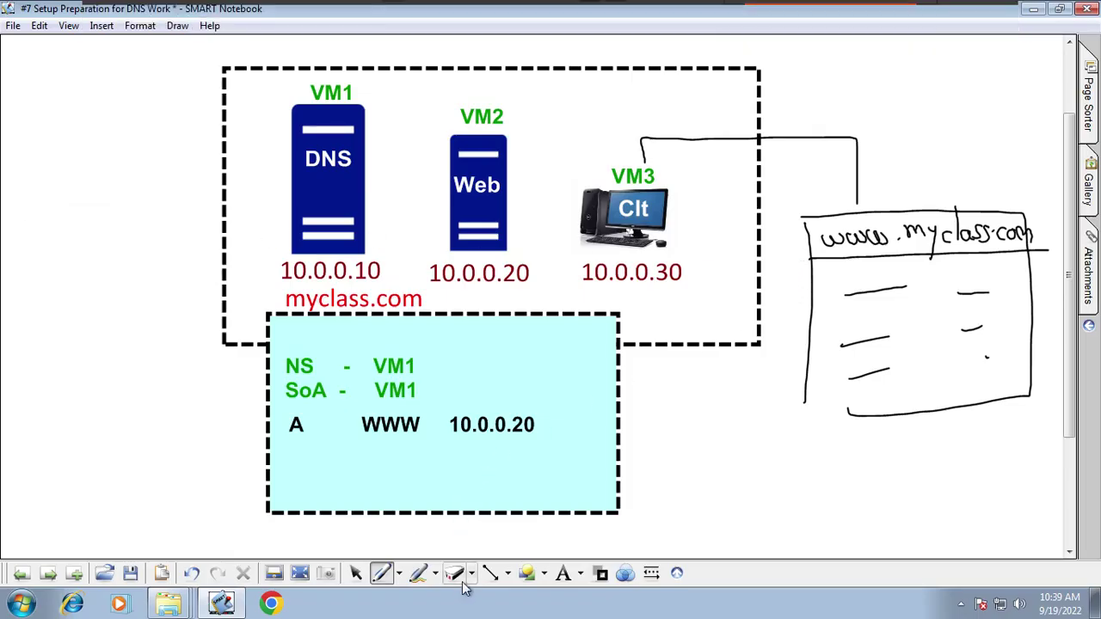
pyautogui.click(469, 575)
pyautogui.click(480, 564)
pyautogui.moveTo(668, 173)
pyautogui.mouseDown()
pyautogui.moveTo(750, 138)
pyautogui.moveTo(848, 198)
pyautogui.moveTo(839, 370)
pyautogui.moveTo(937, 410)
pyautogui.moveTo(996, 319)
pyautogui.moveTo(568, 422)
pyautogui.moveTo(184, 435)
pyautogui.moveTo(693, 449)
pyautogui.mouseUp()
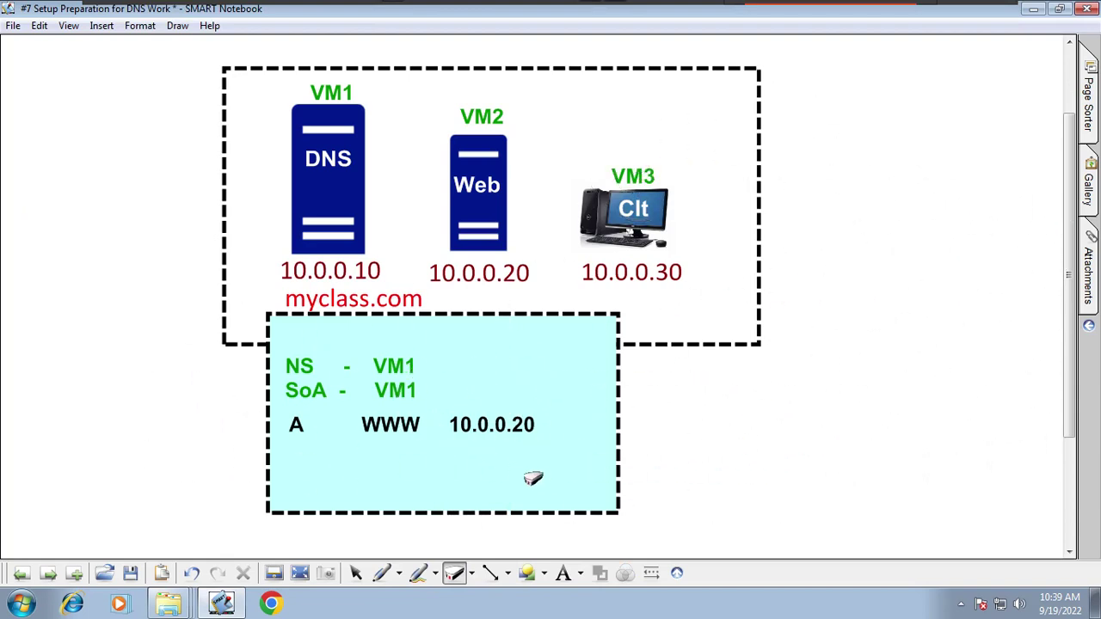
# Step: Select the cyan records box with its text and drag it to the left
pyautogui.click(355, 573)
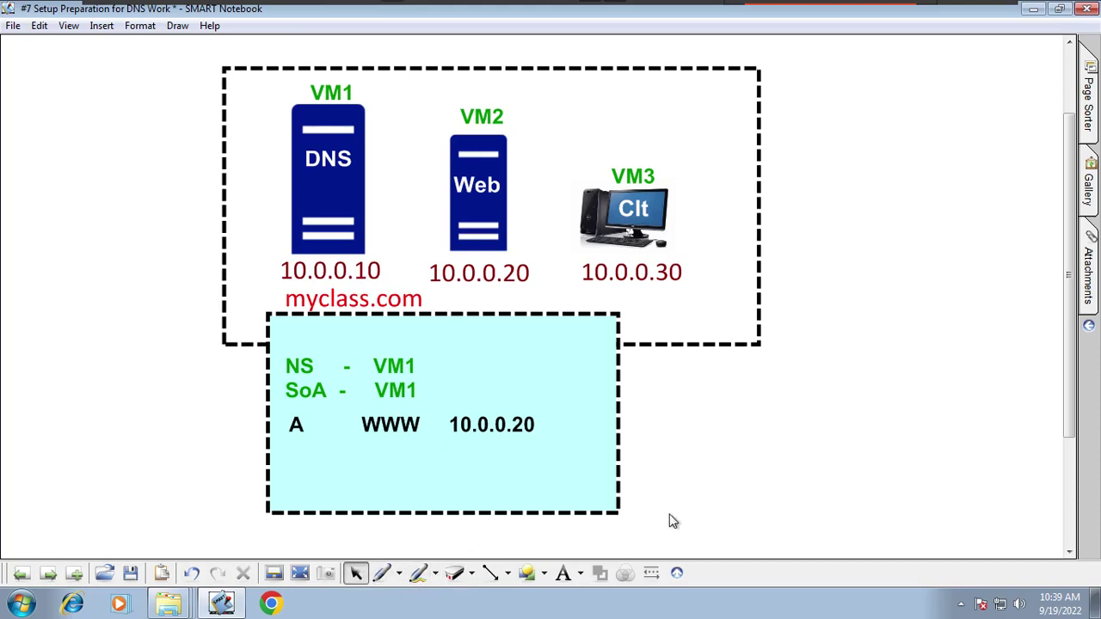
pyautogui.moveTo(671, 518); pyautogui.dragTo(261, 308)
pyautogui.moveTo(552, 364); pyautogui.dragTo(427, 365)
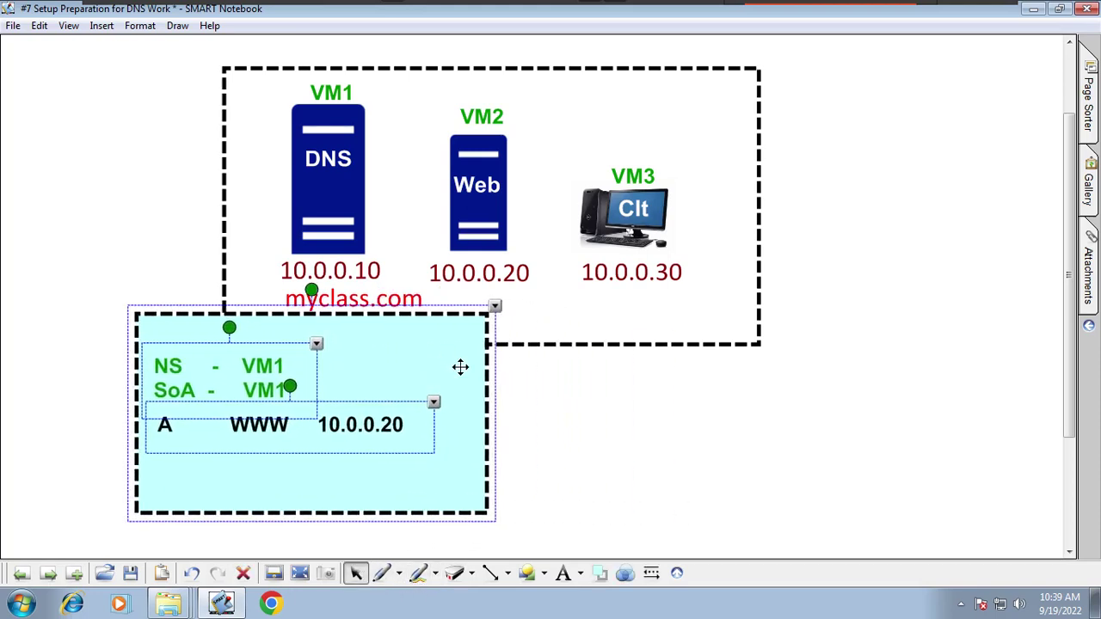
pyautogui.click(661, 406)
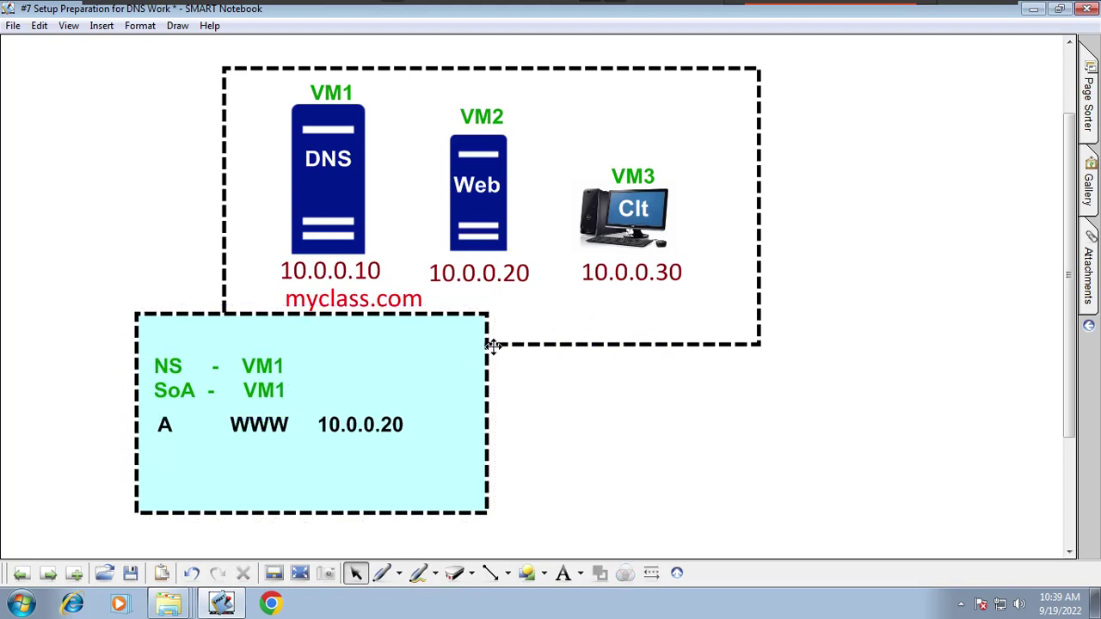